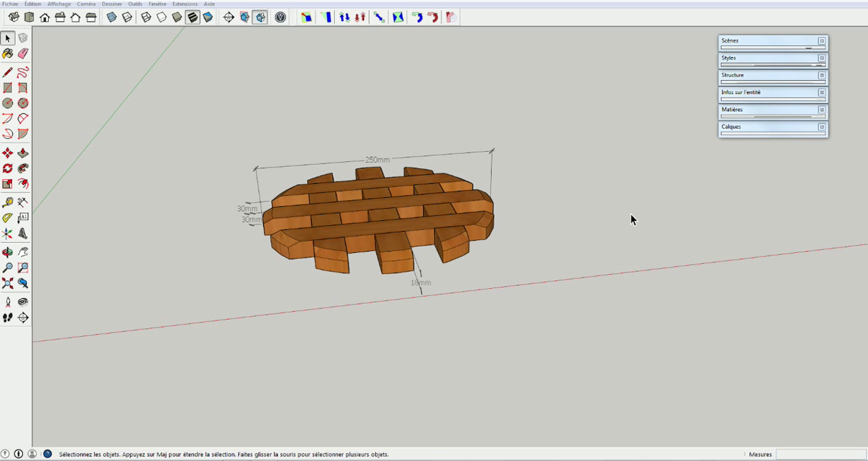
Examine the finished wooden slat trivet and its dimensions from the side, from above and from other angles
mouse_move(631, 211)
middle_down()
mouse_move(630, 238)
mouse_move(554, 291)
mouse_move(400, 312)
mouse_move(330, 240)
mouse_move(500, 291)
mouse_move(679, 224)
mouse_move(682, 205)
mouse_move(674, 230)
mouse_move(642, 223)
middle_up()
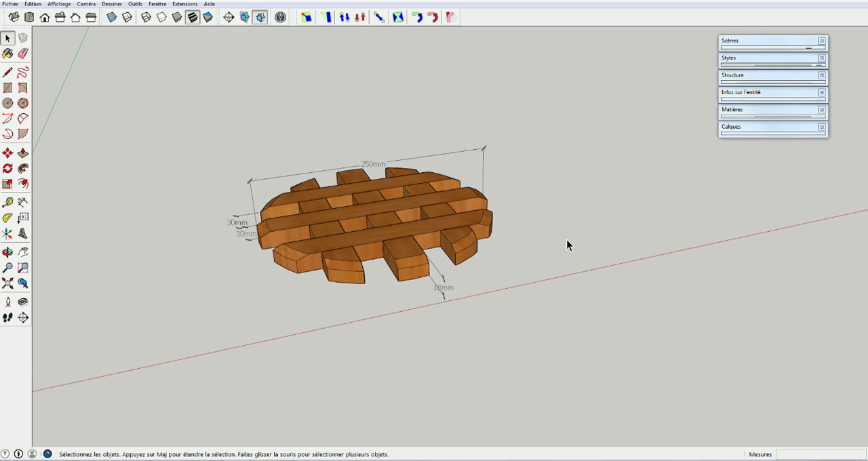
middle_drag(575, 229, 433, 184)
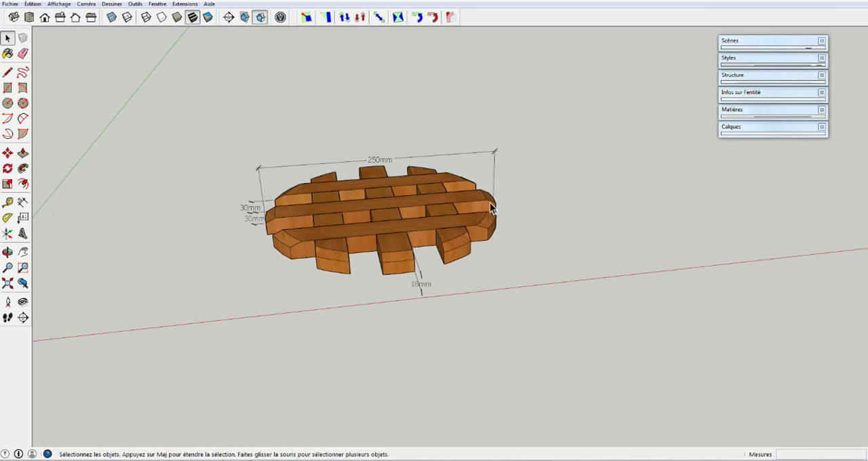
middle_drag(246, 228, 509, 274)
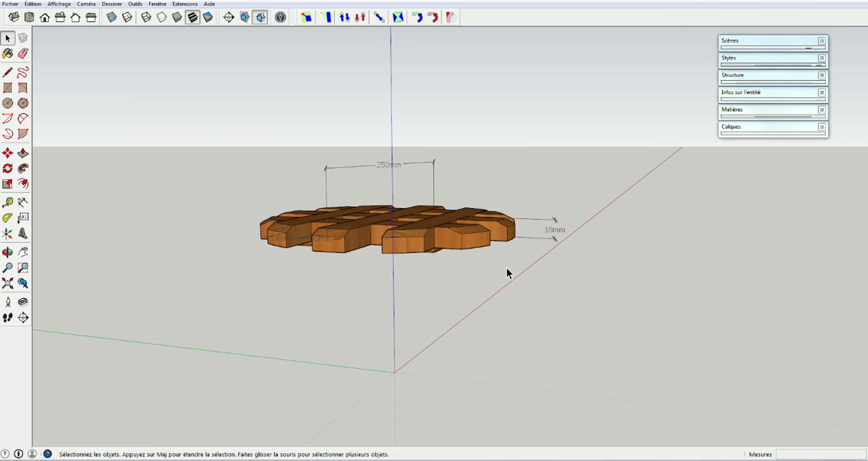
middle_drag(519, 223, 301, 250)
middle_drag(301, 217, 316, 292)
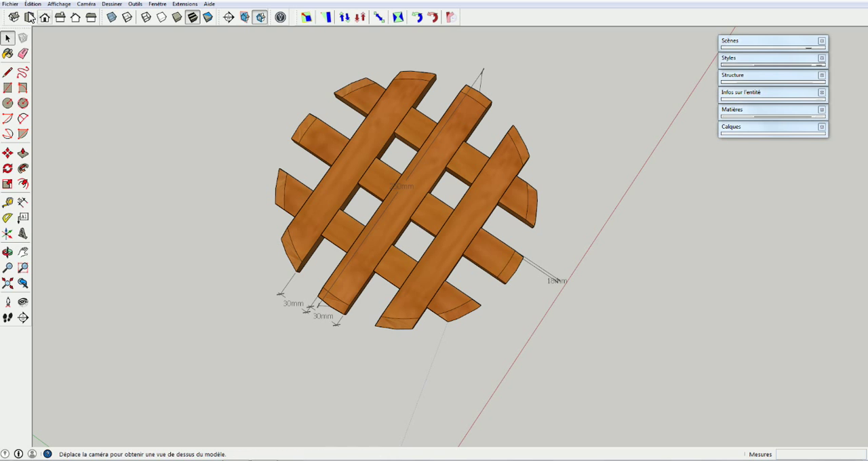
Create a new, empty model
click(10, 4)
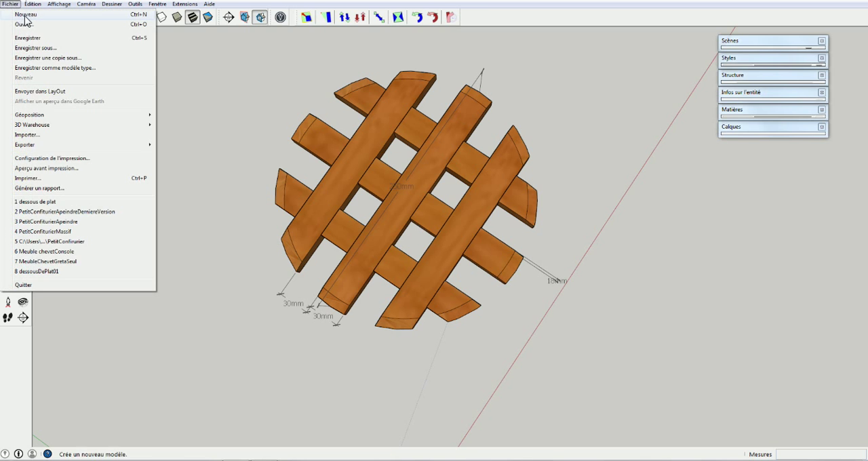
click(21, 14)
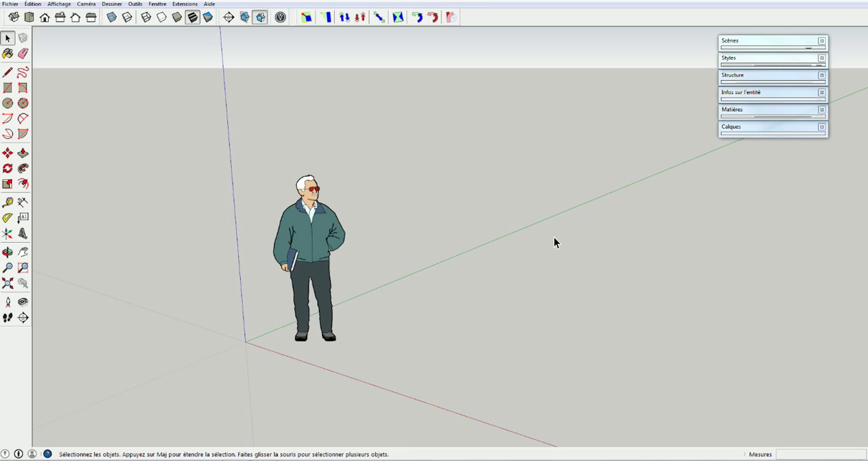
Turn on extended edges and endpoints in the style's edge settings and inspect their effect on the human figure
click(752, 58)
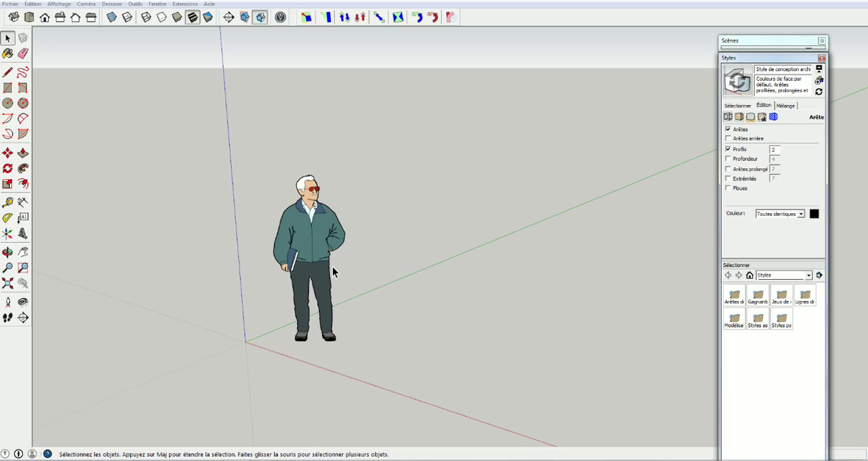
click(728, 169)
click(728, 179)
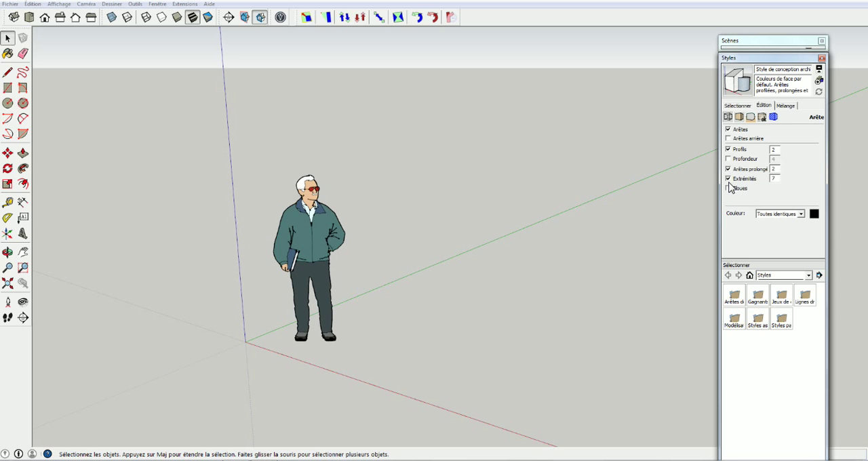
click(337, 245)
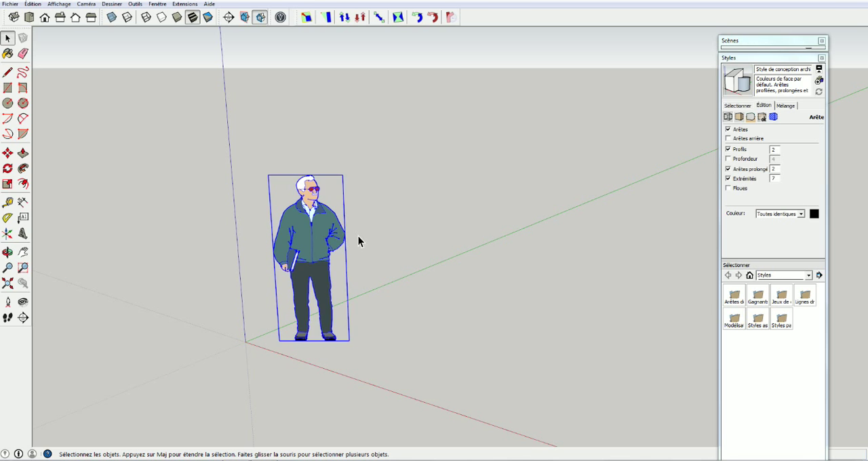
click(358, 236)
scroll(358, 236, up, 10)
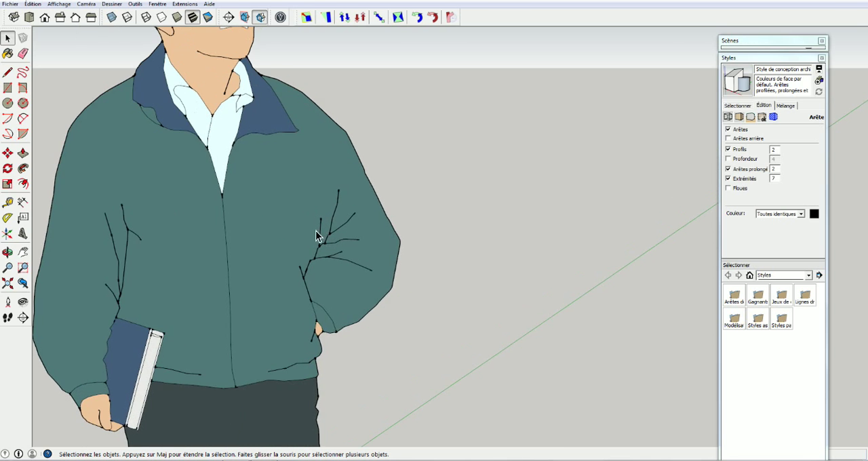
scroll(342, 240, down, 8)
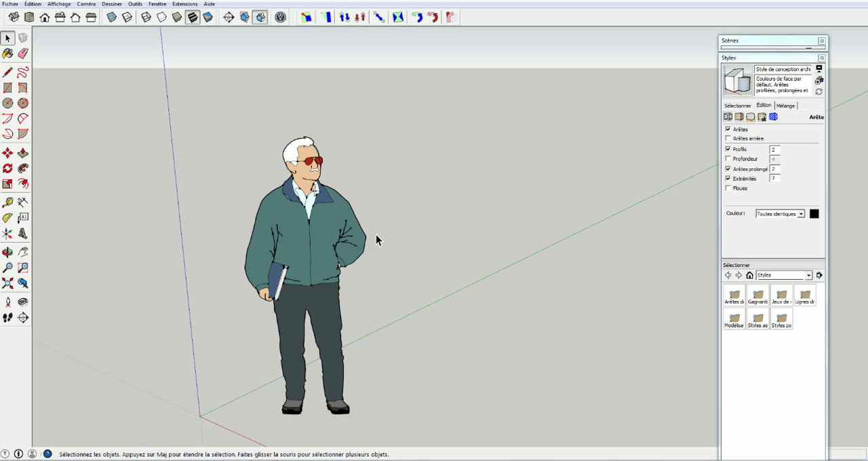
Turn off extended edges and endpoints in the edge settings and update the style with the changes
click(728, 169)
click(728, 178)
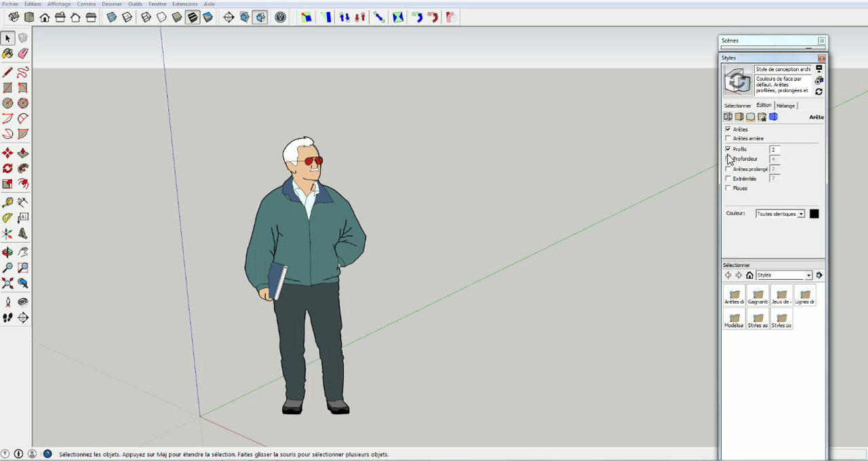
click(738, 82)
click(769, 60)
Delete the default human figure from the model
click(322, 247)
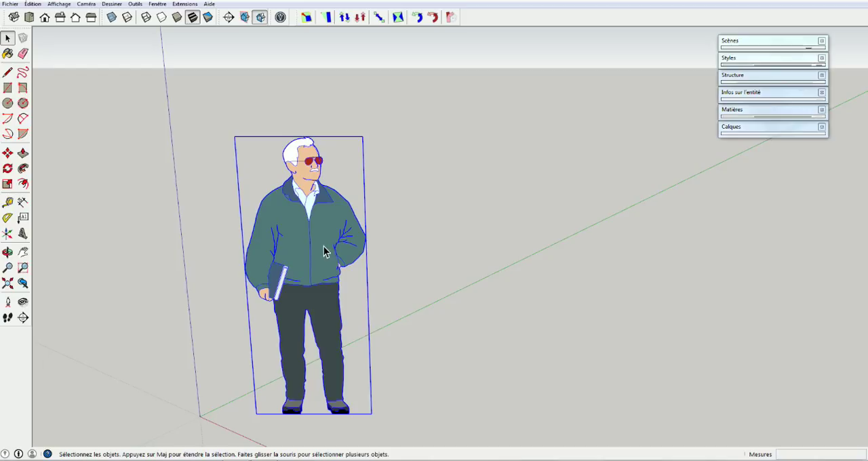
key(Delete)
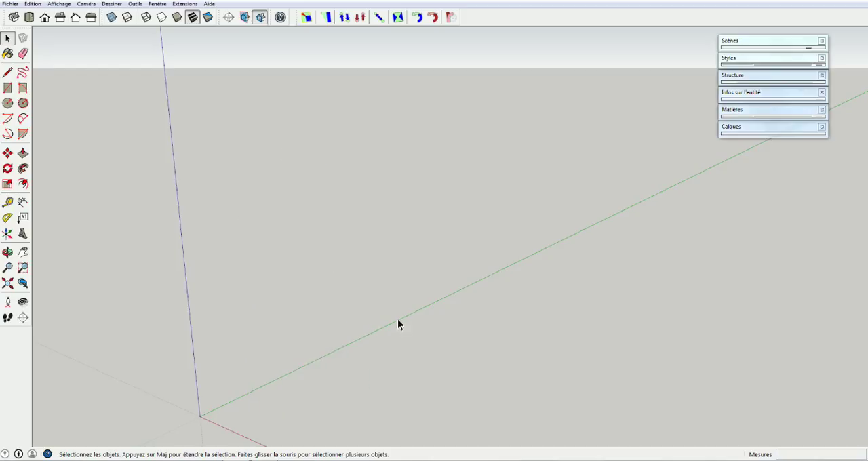
Draw a 30 mm by 300 mm rectangle on the ground plane near the origin
mouse_move(401, 347)
middle_down()
mouse_move(552, 362)
mouse_move(480, 335)
mouse_move(445, 333)
mouse_move(493, 330)
middle_up()
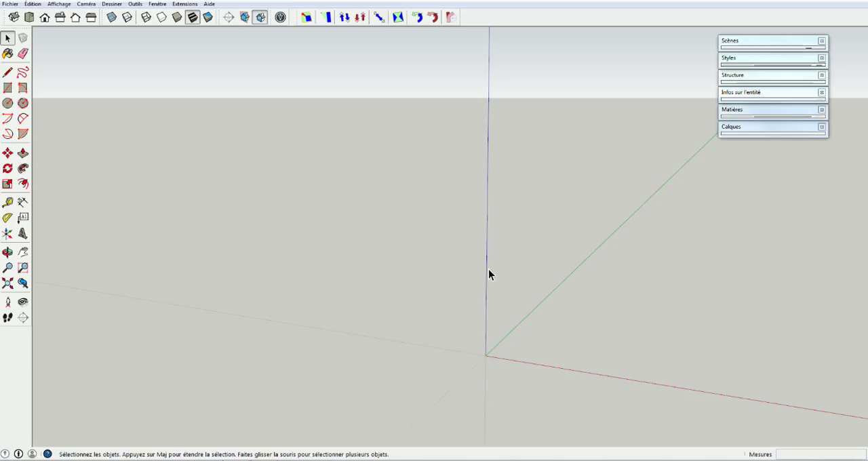
middle_drag(547, 347, 287, 354)
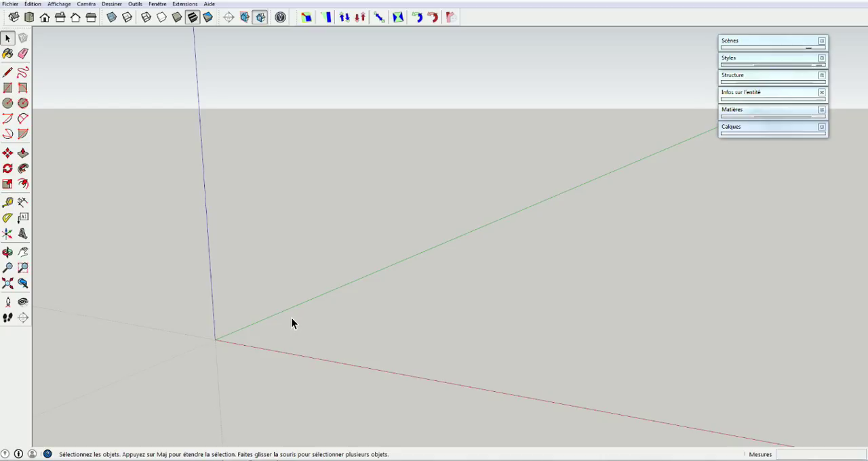
key(r)
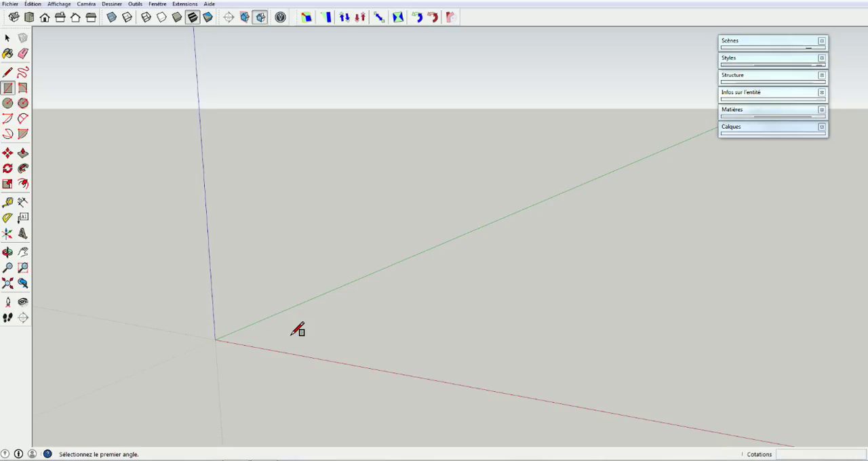
click(291, 332)
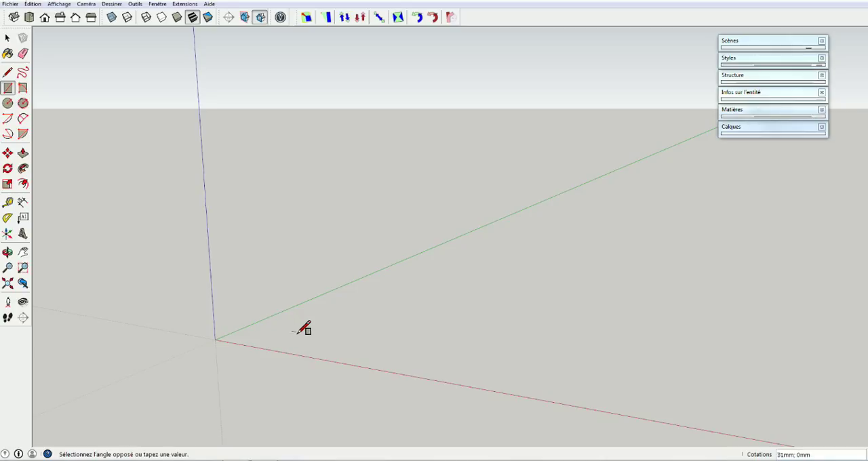
click(552, 251)
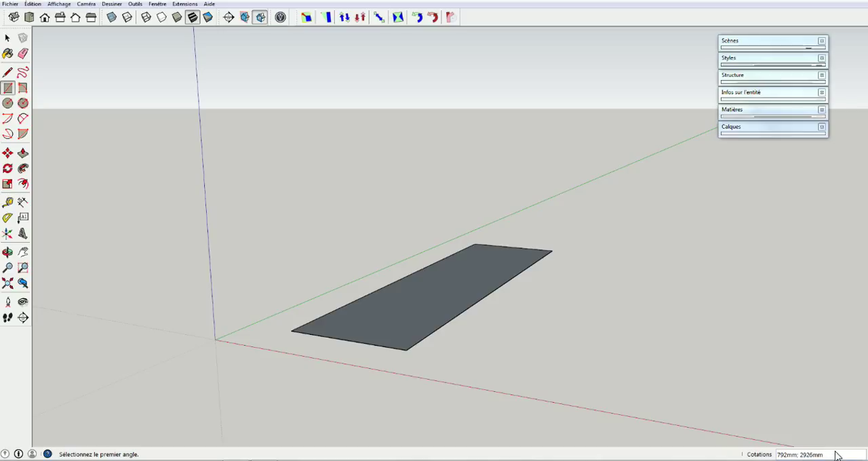
text(30;300)
key(Return)
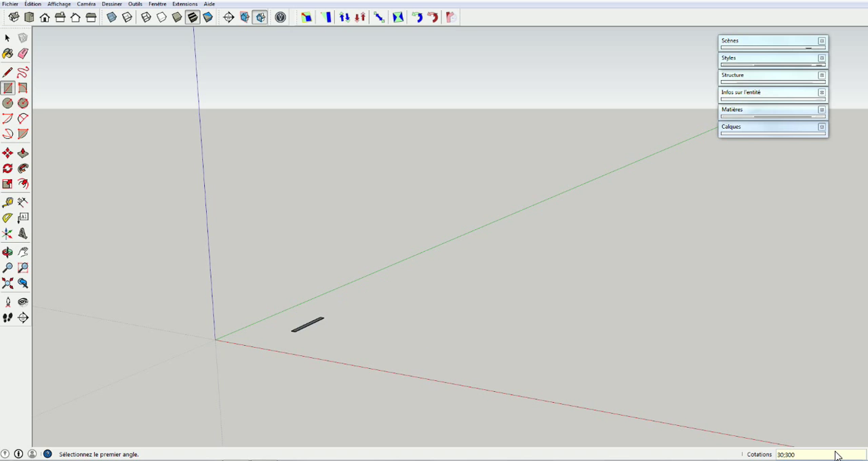
Examine the flat rectangle close up, at both of its ends and from lower and higher viewpoints
scroll(316, 325, up, 3)
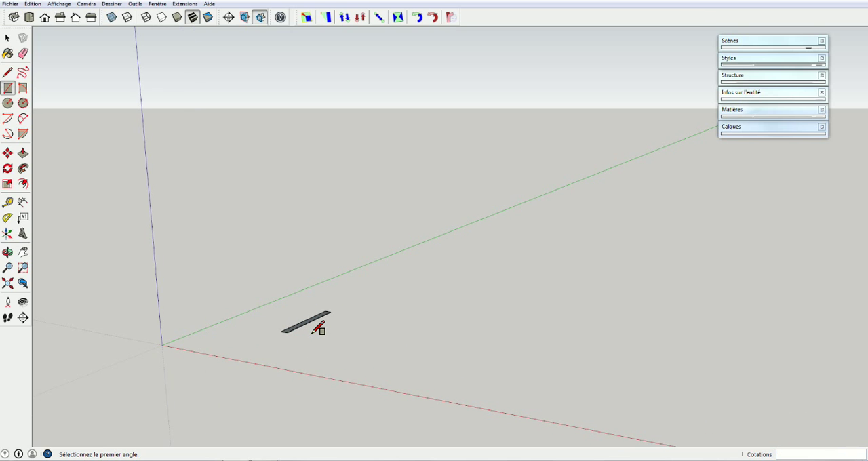
scroll(311, 327, up, 5)
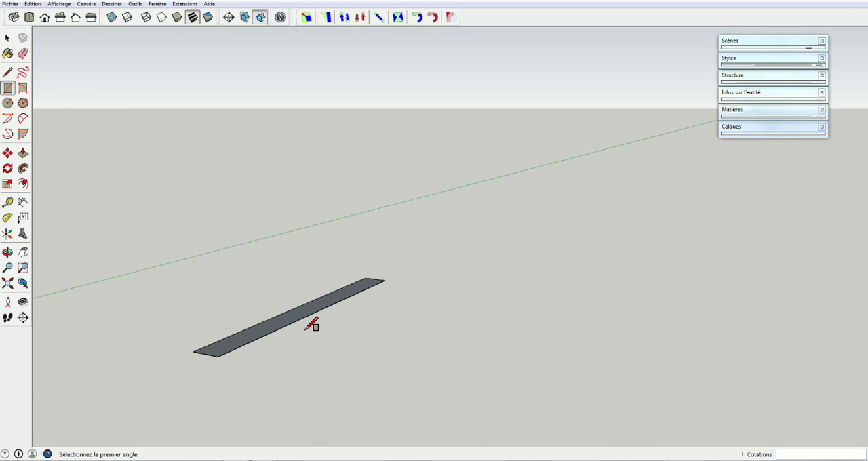
scroll(312, 326, down, 5)
scroll(312, 326, up, 5)
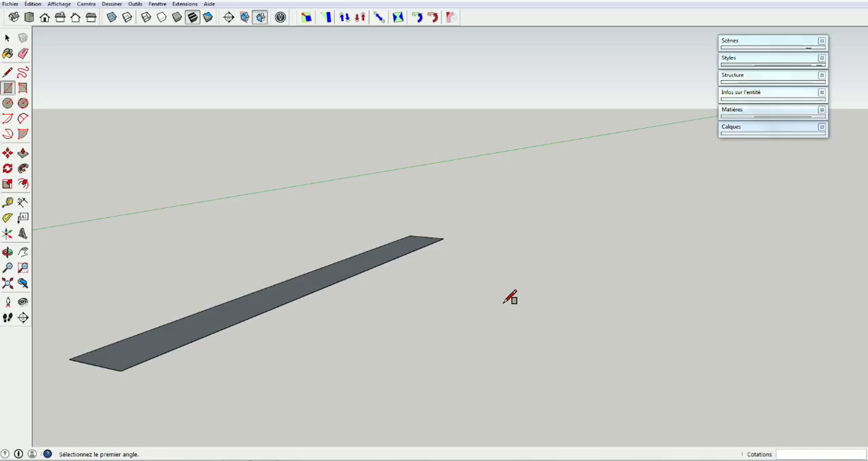
click(398, 310)
click(408, 313)
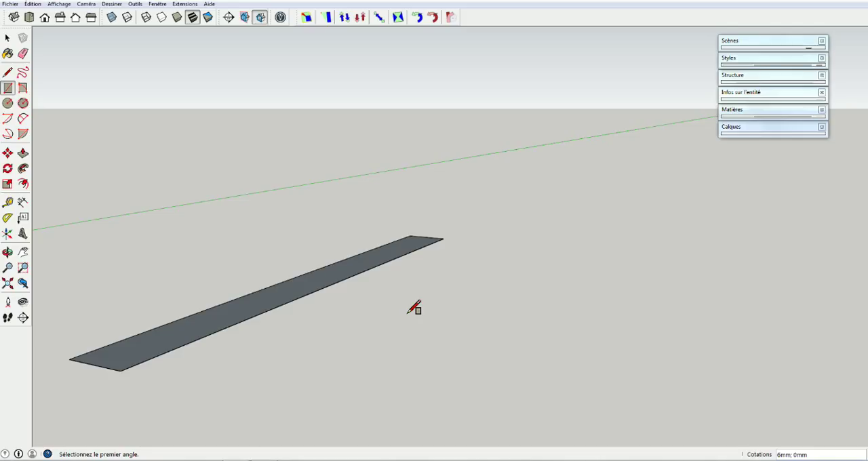
key(o)
drag(403, 312, 664, 309)
drag(662, 309, 386, 320)
key(r)
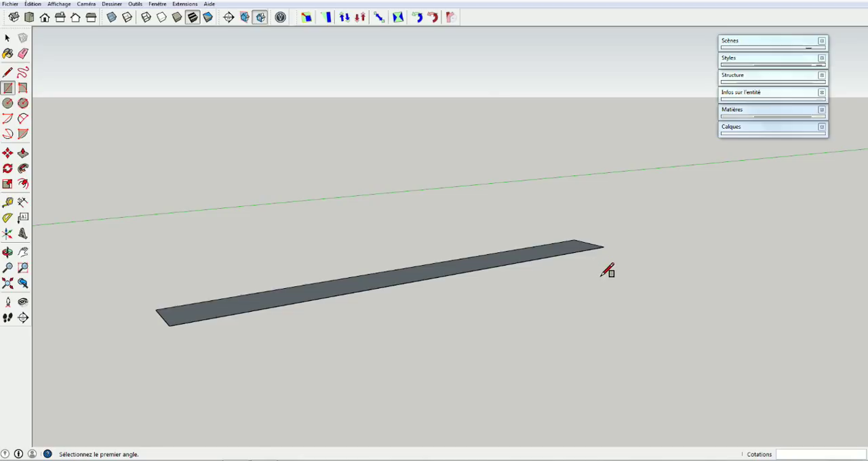
mouse_move(616, 277)
shift+middle_down()
mouse_move(595, 287)
mouse_move(79, 291)
mouse_move(385, 295)
shift+middle_up()
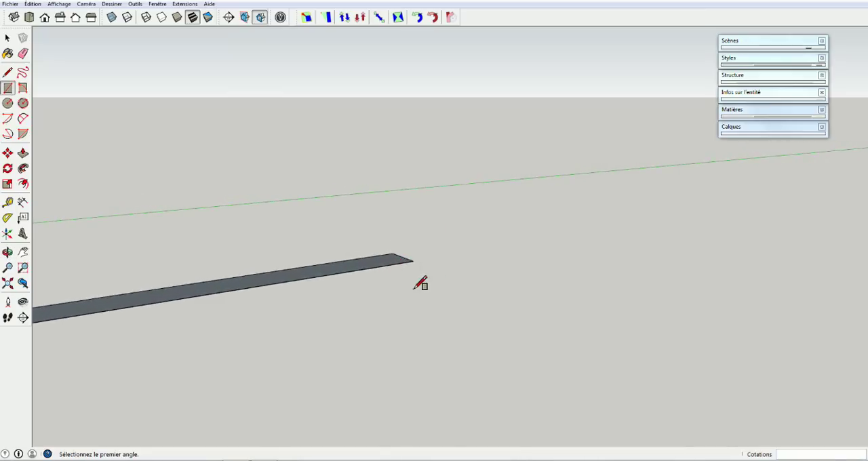
mouse_move(421, 283)
middle_down()
mouse_move(415, 291)
mouse_move(688, 285)
mouse_move(825, 209)
mouse_move(785, 263)
mouse_move(586, 316)
mouse_move(438, 300)
mouse_move(285, 300)
mouse_move(474, 296)
mouse_move(362, 301)
mouse_move(433, 286)
mouse_move(395, 296)
mouse_move(169, 301)
mouse_move(217, 285)
mouse_move(318, 282)
mouse_move(254, 305)
mouse_move(360, 248)
mouse_move(333, 277)
mouse_move(430, 302)
mouse_move(432, 340)
mouse_move(418, 357)
mouse_move(378, 354)
middle_up()
key(r)
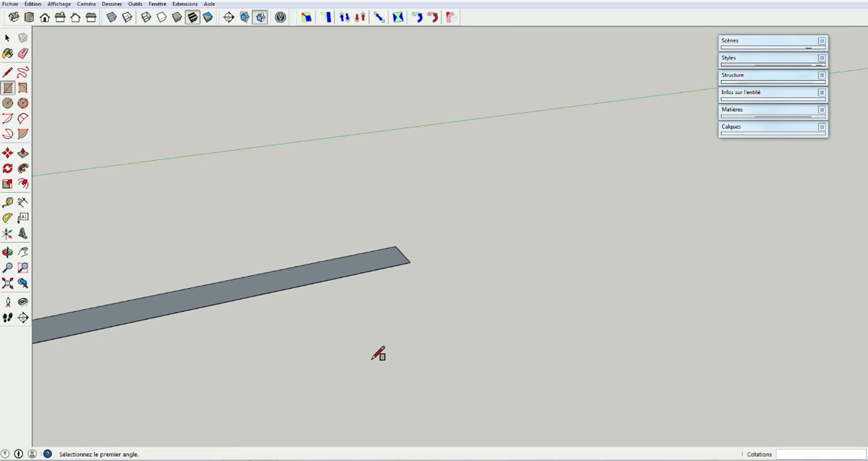
mouse_move(232, 343)
shift+middle_down()
mouse_move(416, 305)
mouse_move(466, 307)
shift+middle_up()
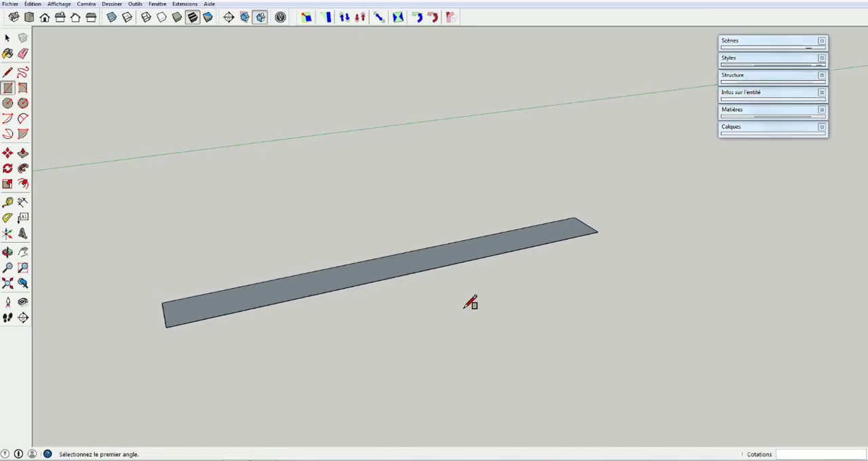
middle_drag(409, 299, 435, 369)
middle_drag(442, 302, 451, 255)
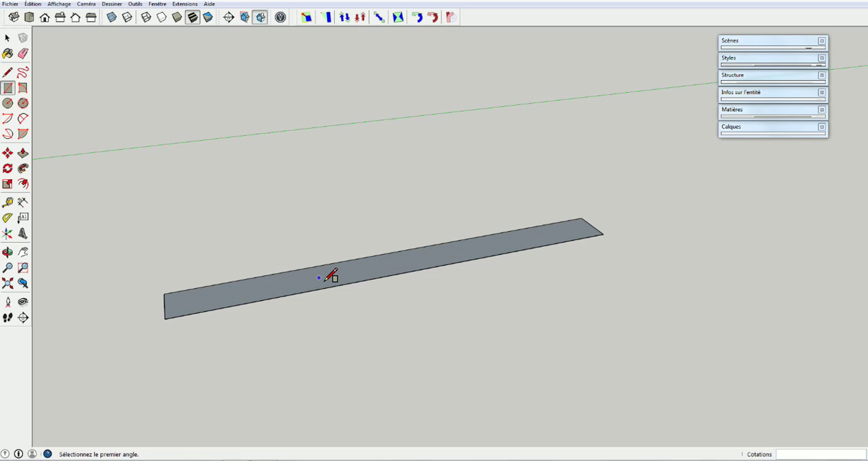
Push/Pull the rectangle upward to a thickness of 18 mm to form a slat
click(22, 153)
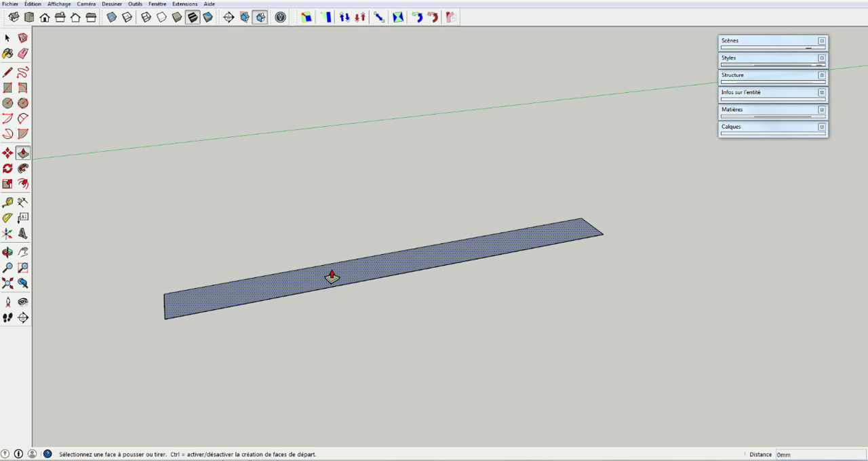
click(390, 274)
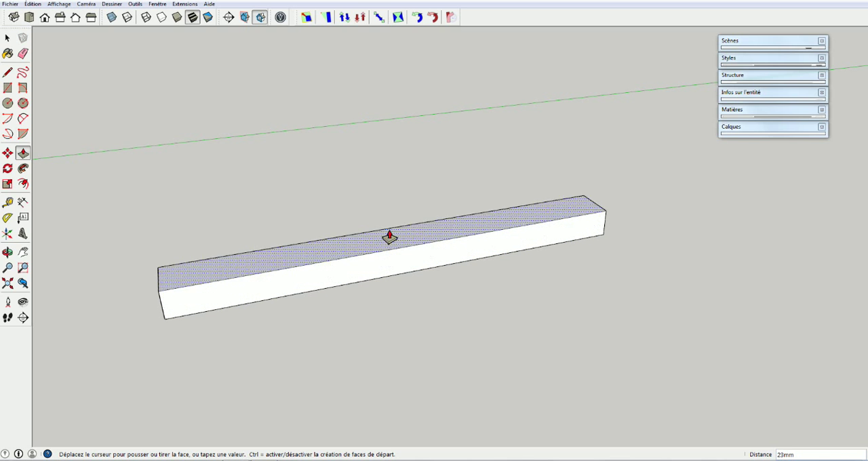
click(389, 160)
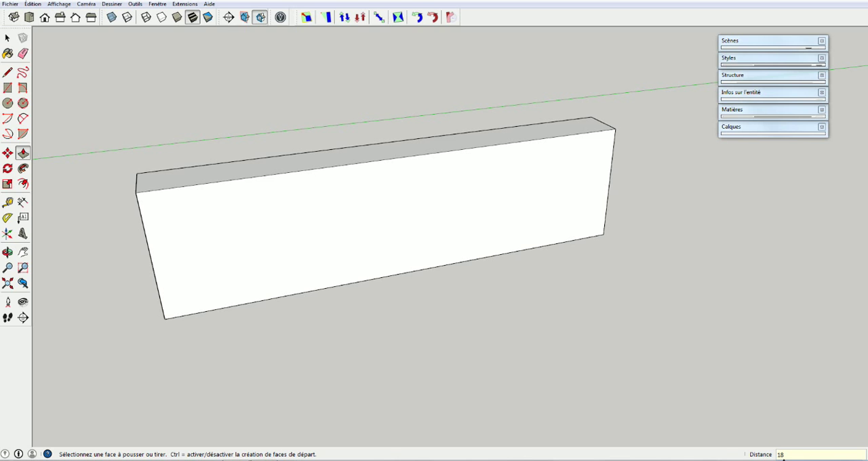
key(Return)
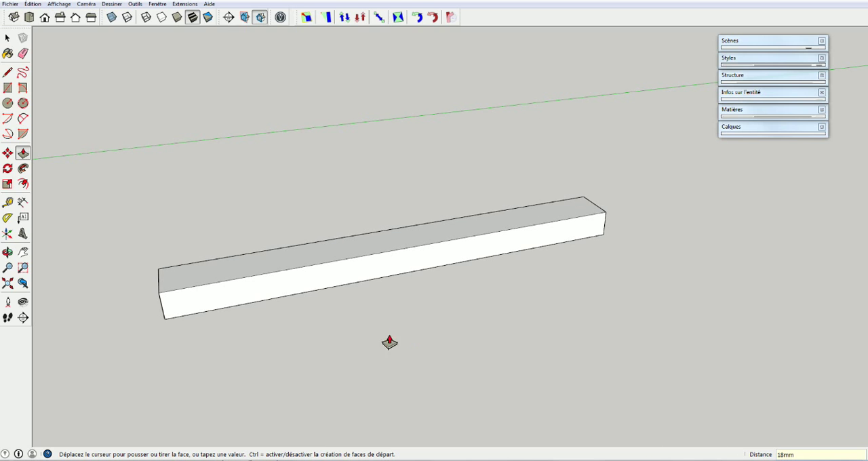
middle_drag(362, 304, 615, 335)
drag(615, 336, 422, 316)
middle_drag(423, 317, 412, 324)
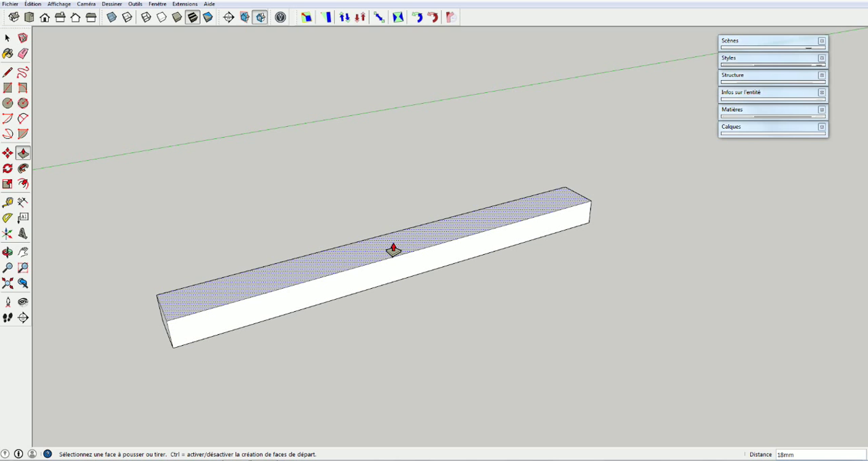
Measure the slat's long top edge and place a guide line across its middle, 150 mm from the end
middle_drag(382, 254, 409, 290)
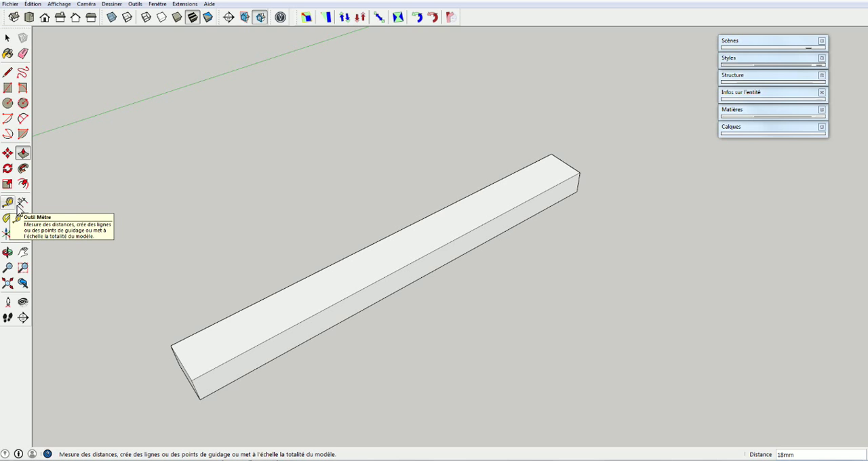
key(t)
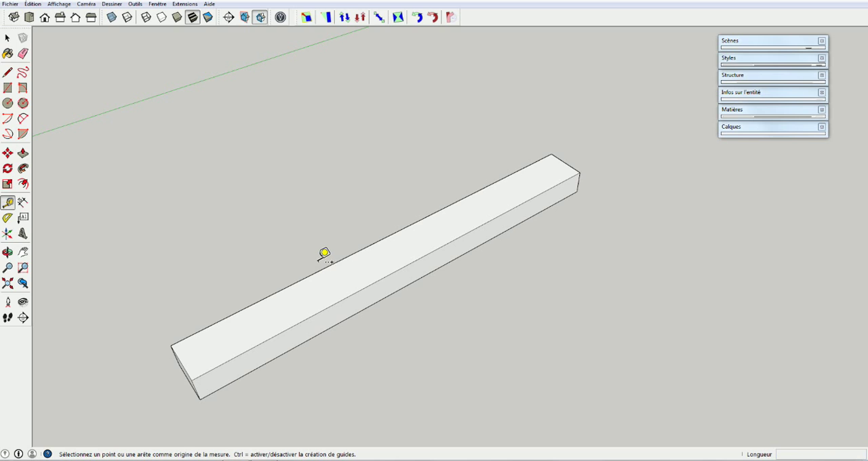
click(178, 341)
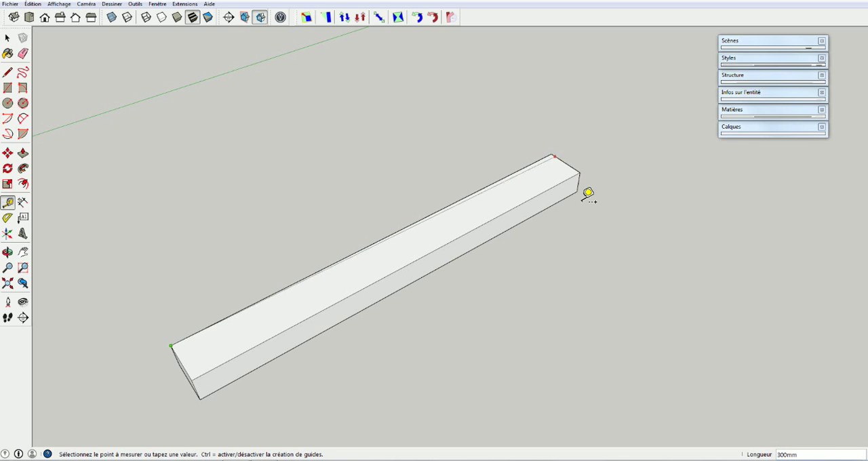
click(553, 155)
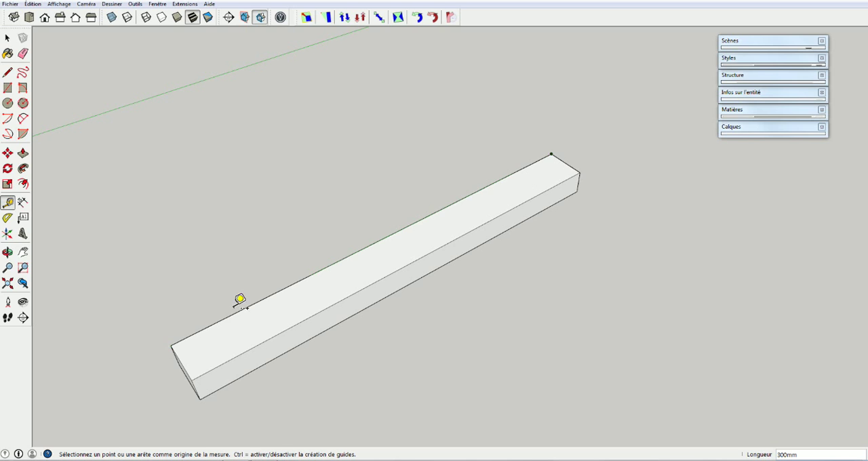
click(176, 353)
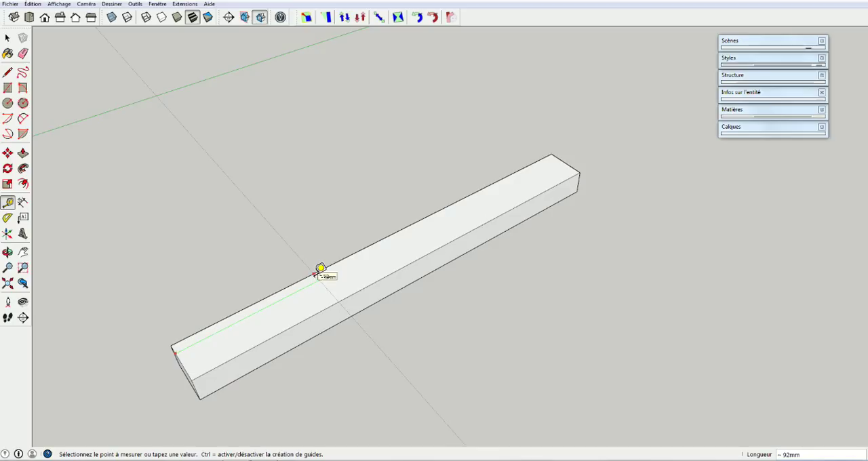
click(393, 237)
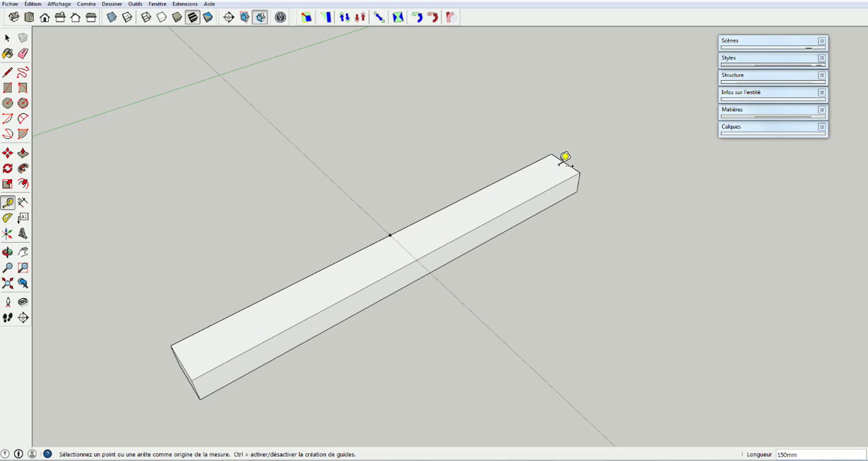
Add two parallel guide lines, each offset 15 mm from the middle guide, one on either side
mouse_move(421, 285)
middle_down()
mouse_move(394, 180)
mouse_move(387, 91)
mouse_move(409, 244)
mouse_move(494, 157)
mouse_move(559, 137)
mouse_move(460, 186)
mouse_move(346, 287)
mouse_move(355, 298)
middle_up()
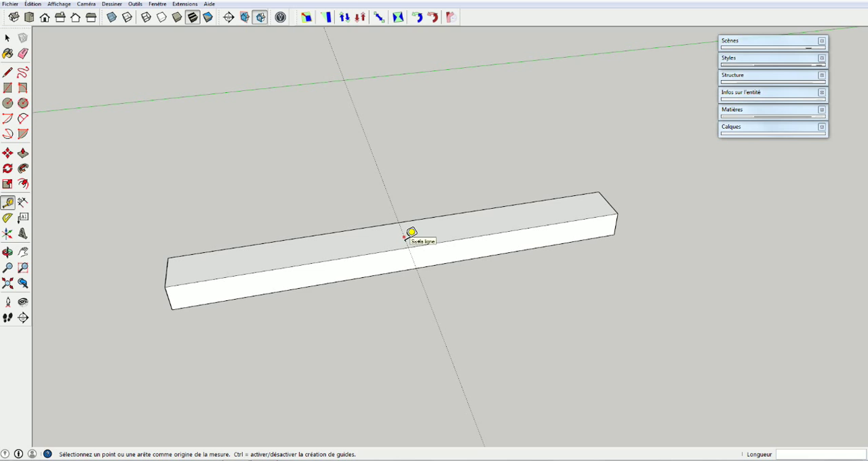
click(389, 196)
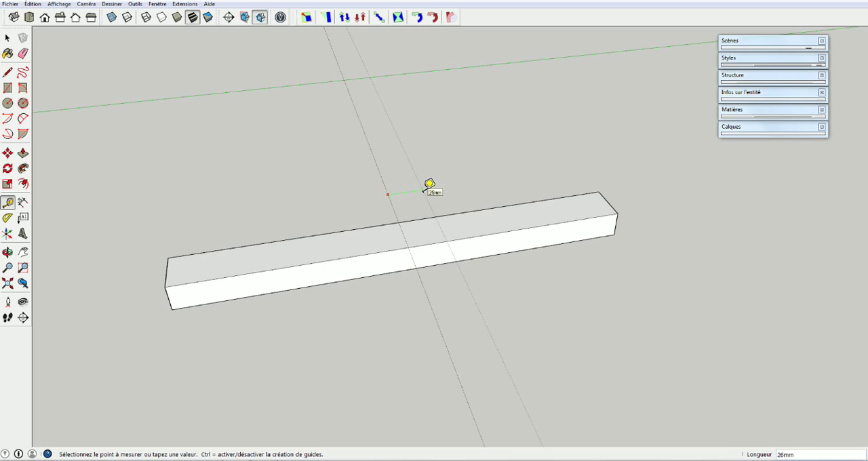
click(424, 190)
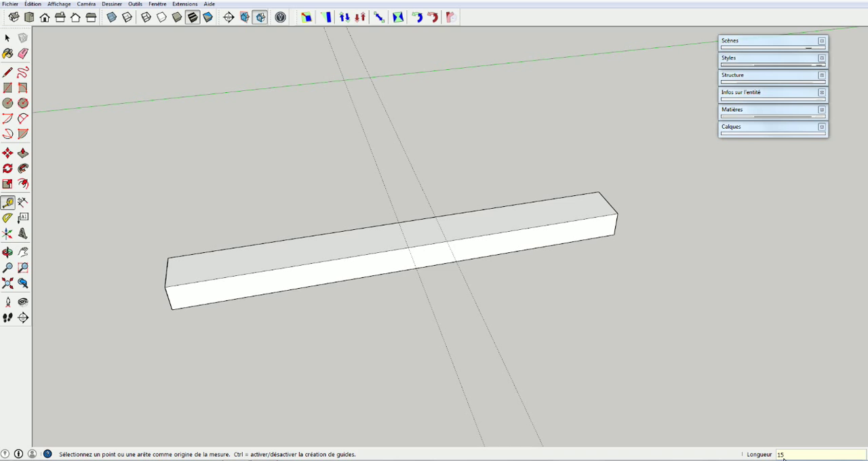
text(15)
key(Return)
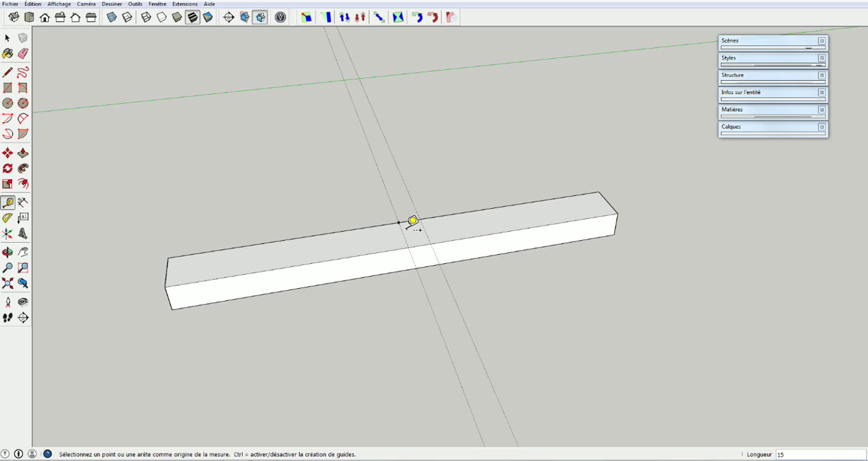
click(387, 195)
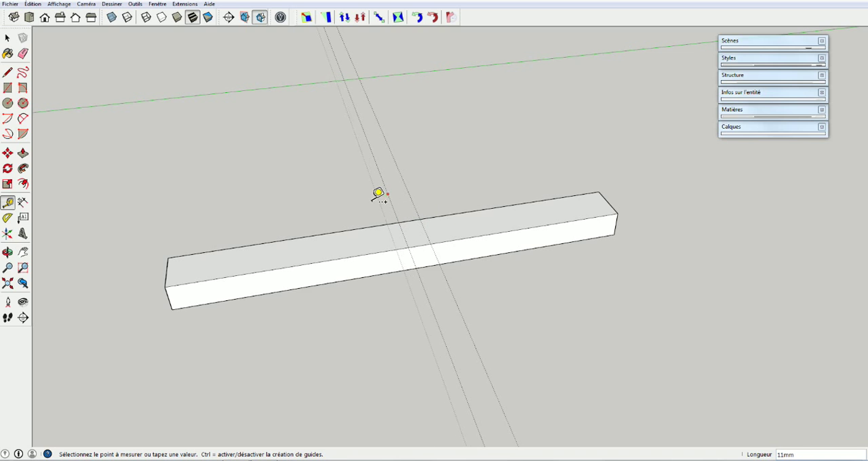
click(359, 197)
text(15)
key(Return)
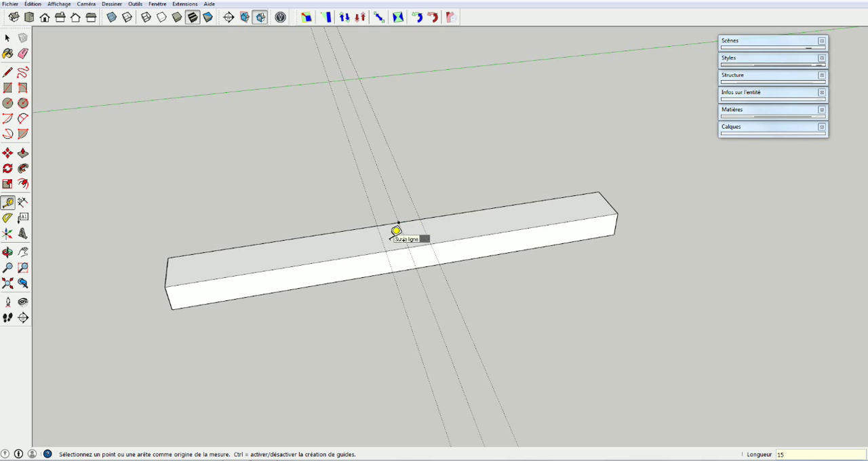
Draw a 30 mm by 30 mm square on the slat's top face between the two outer guides
middle_drag(461, 248, 397, 267)
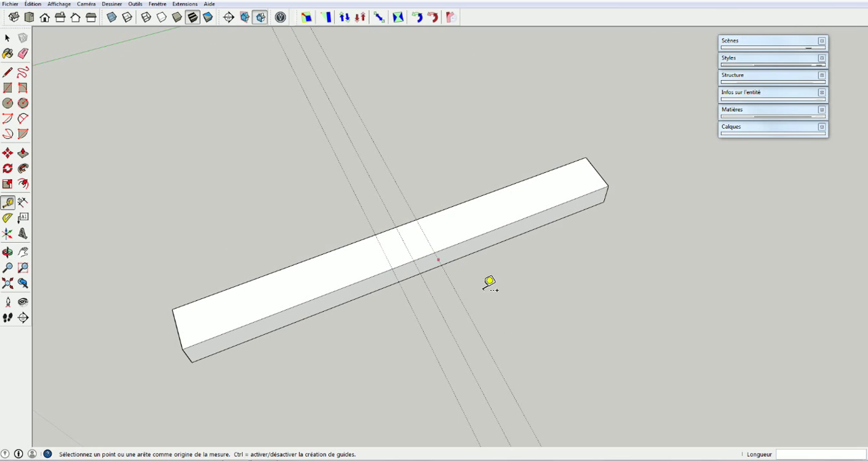
middle_drag(525, 285, 481, 260)
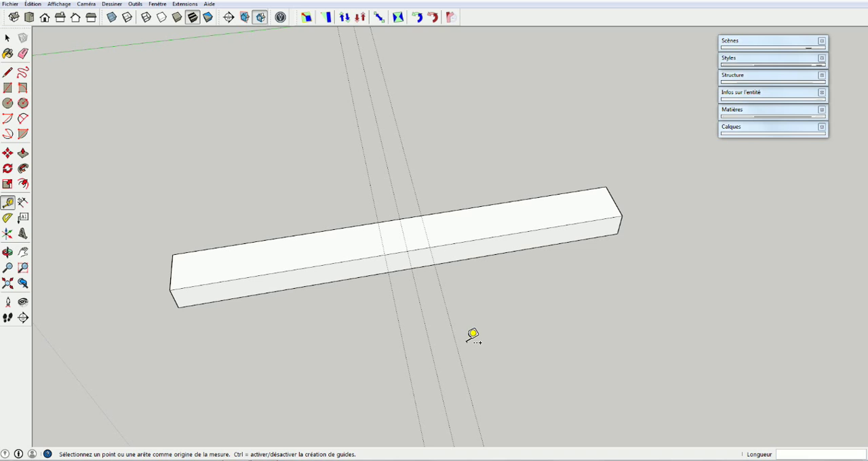
key(r)
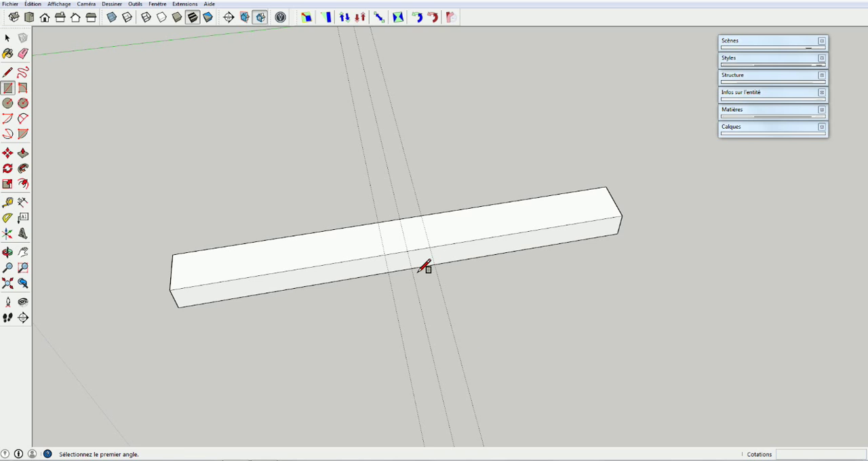
click(385, 255)
click(422, 217)
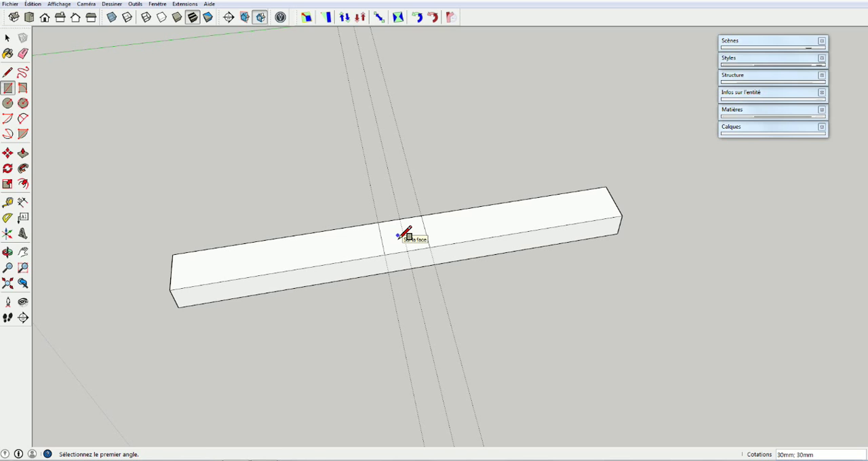
Push the central square down 9 mm to cut a half-thickness notch in the slat
key(p)
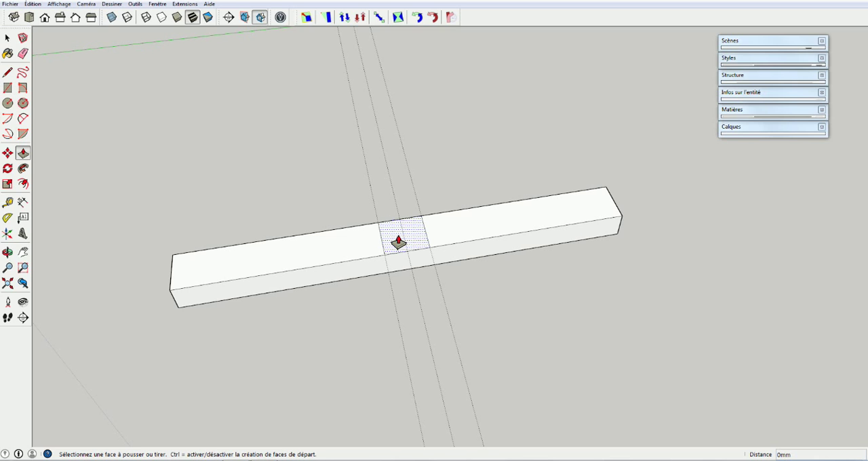
click(399, 242)
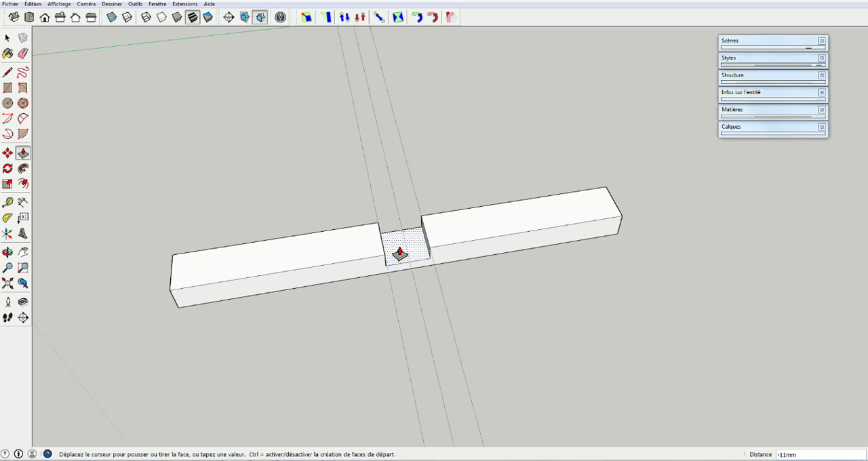
click(399, 252)
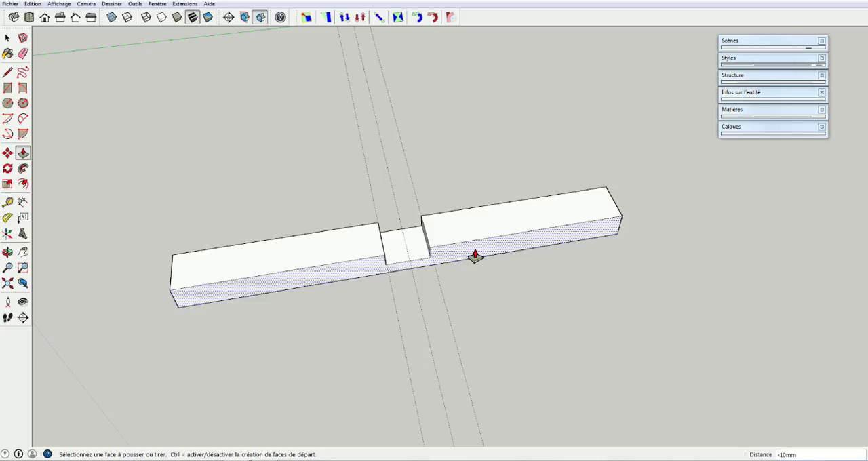
text(9)
key(Return)
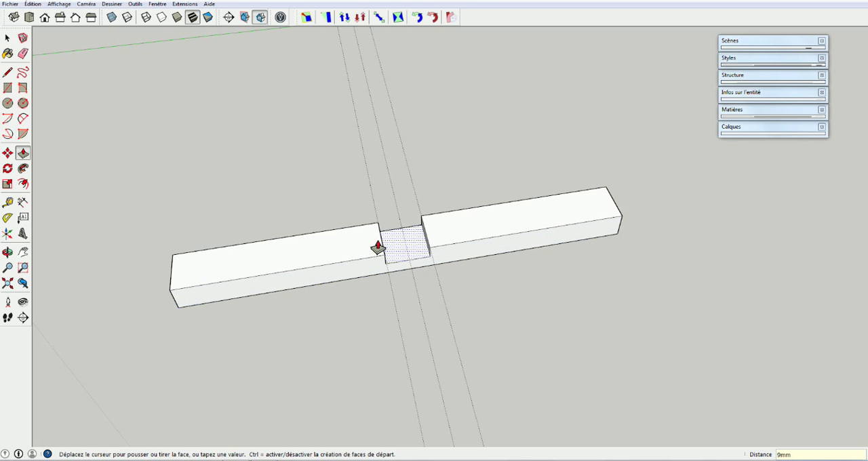
Try pushing the slat's long side face inward by 10 mm, and undo that change
middle_drag(480, 288, 428, 253)
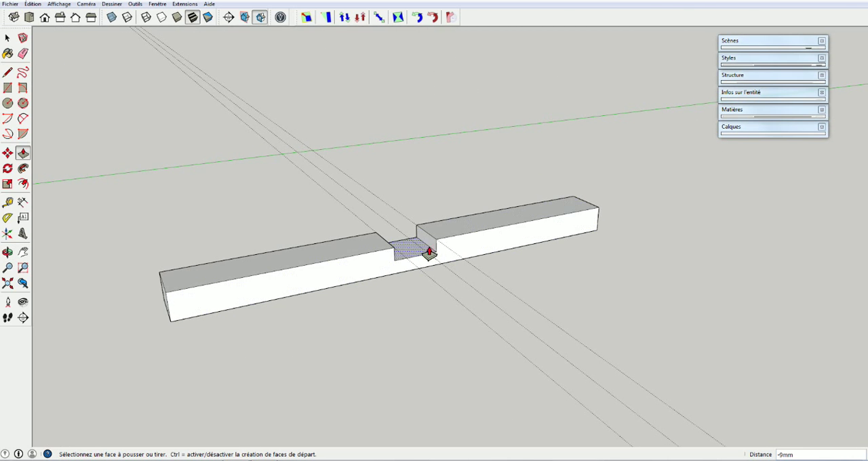
click(532, 231)
click(524, 228)
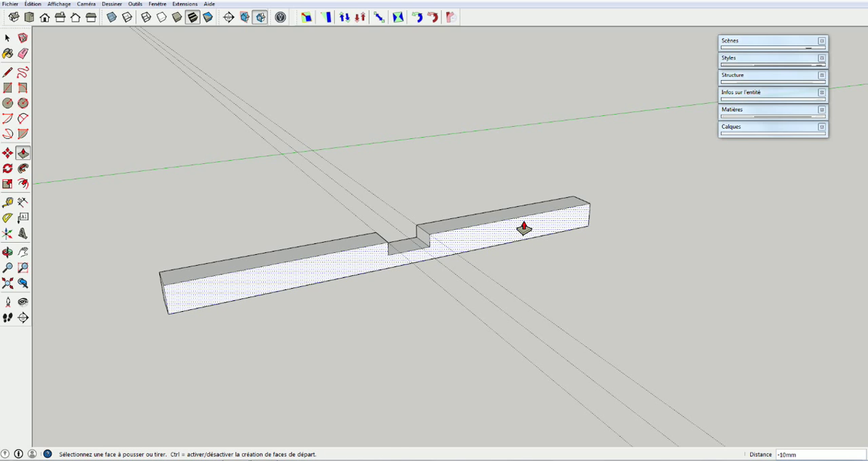
middle_drag(527, 237, 653, 333)
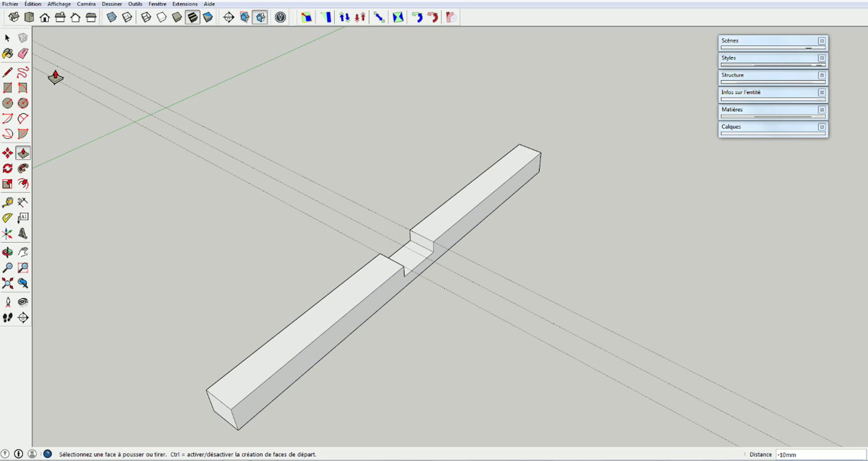
click(33, 4)
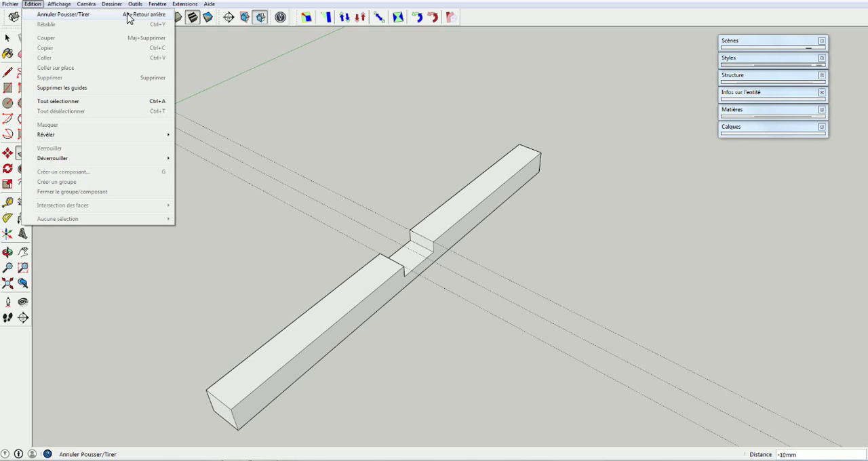
click(545, 272)
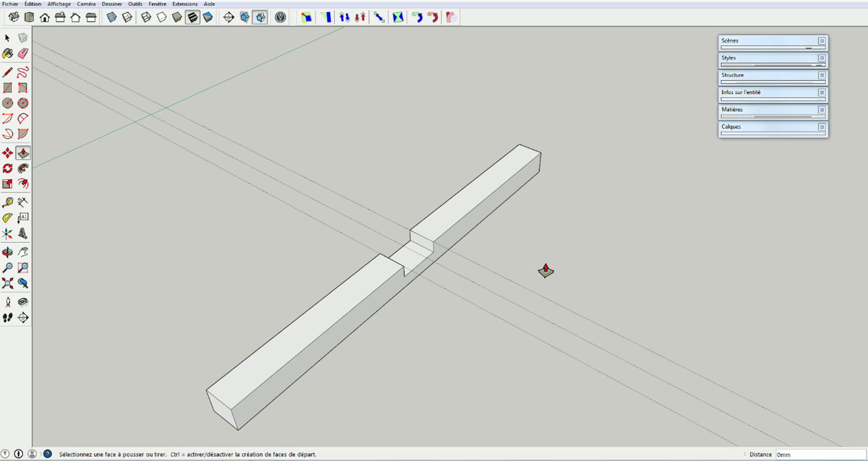
key(ctrl+z)
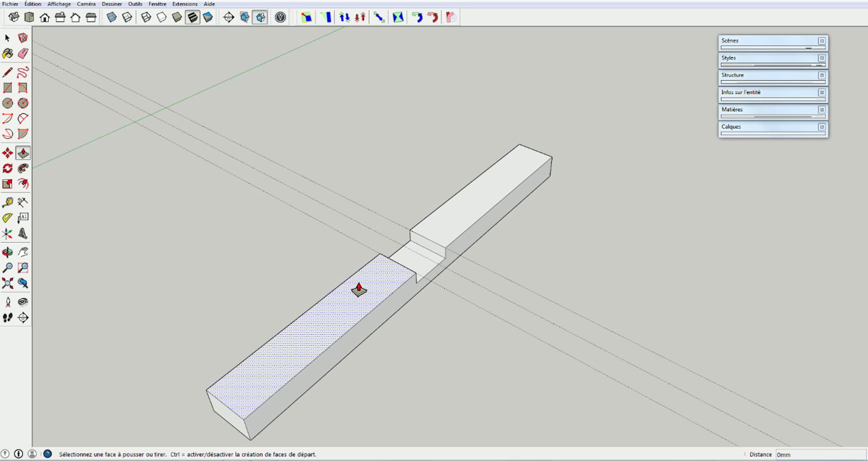
Try selecting individual top faces of the notched slat one at a time, and clear the selection
key(space)
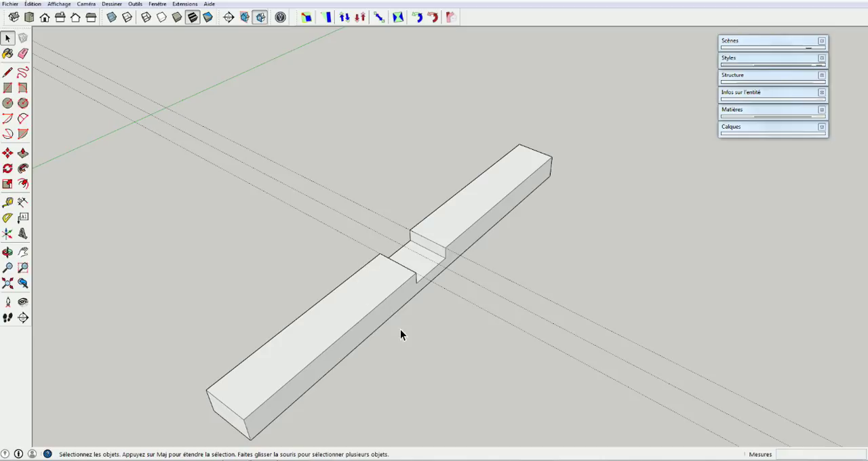
click(317, 323)
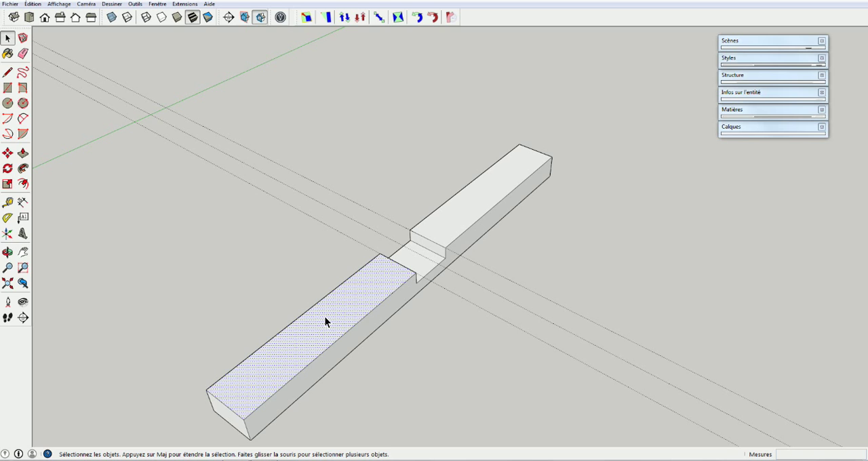
click(422, 274)
click(456, 213)
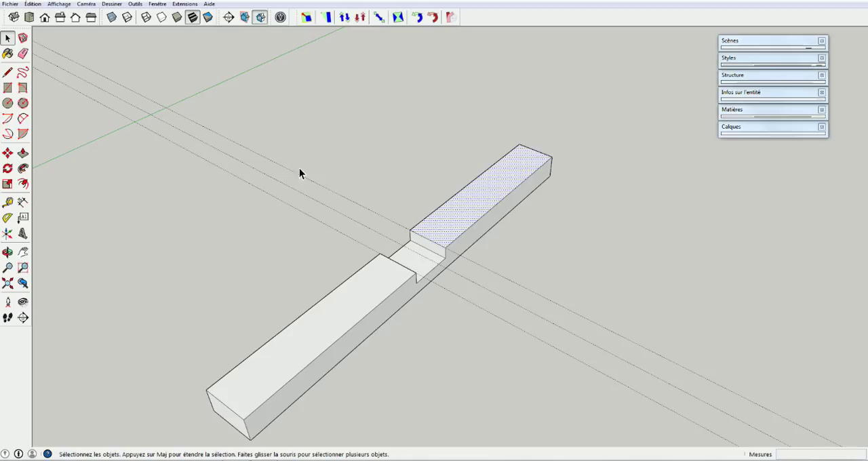
click(294, 174)
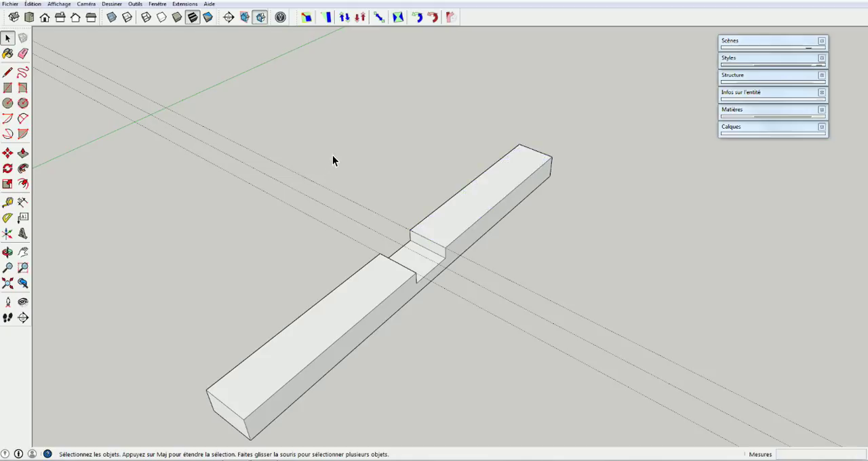
Delete the three guide lines crossing the slat
drag(247, 240, 248, 240)
key(Delete)
Select the central notch's faces and edges and copy them 60 mm along the slat's length
key(o)
drag(493, 269, 259, 318)
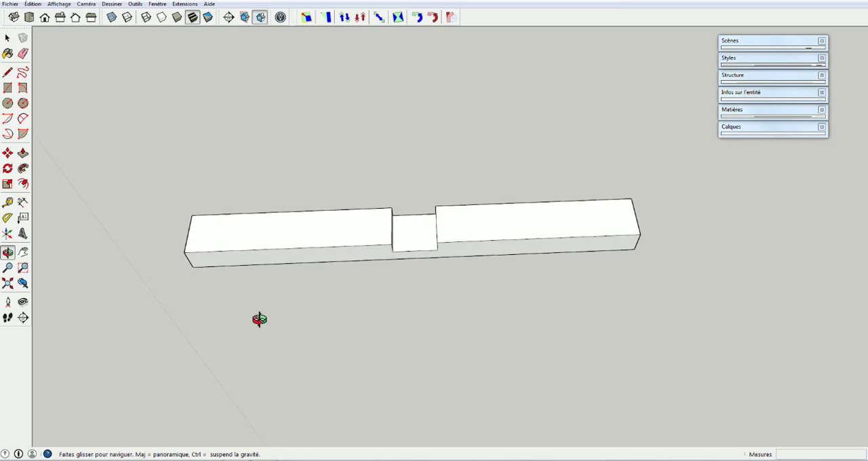
middle_drag(259, 319, 249, 269)
key(space)
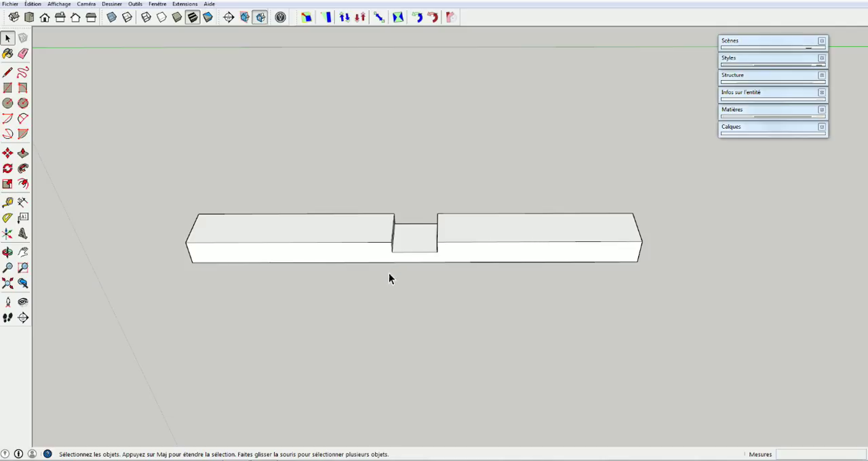
middle_drag(436, 292, 386, 219)
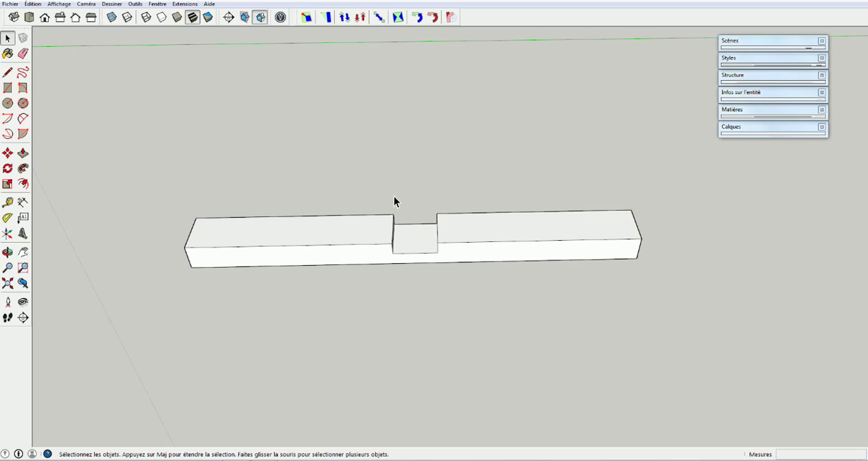
drag(403, 271, 472, 278)
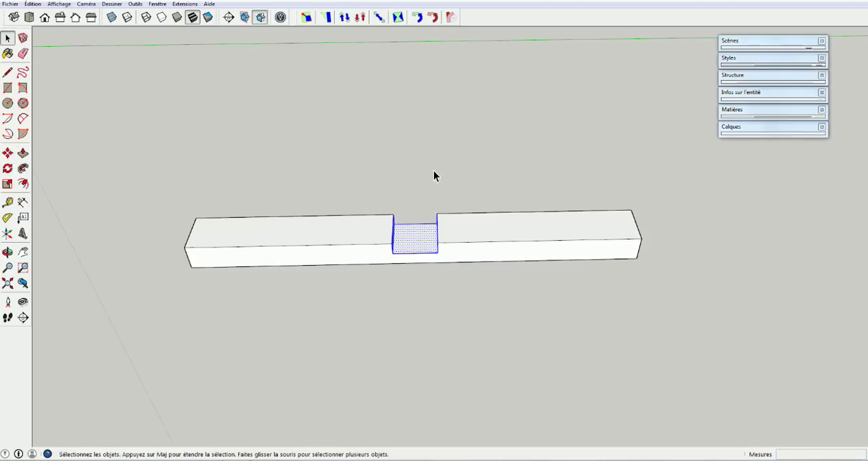
key(m)
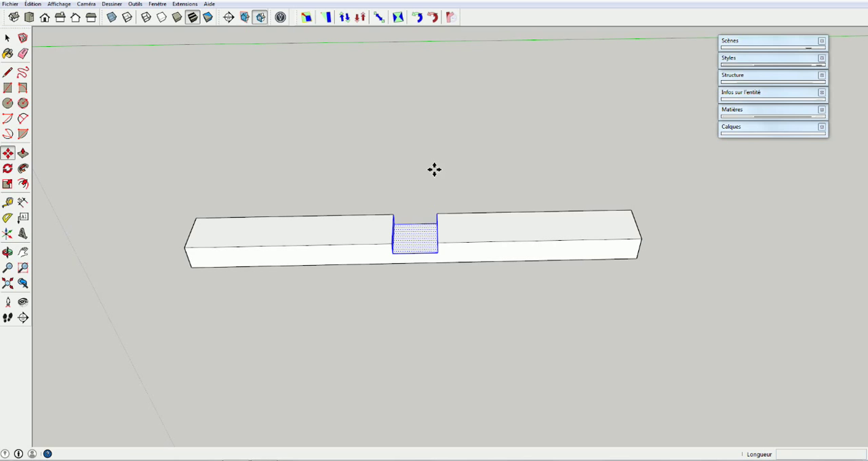
click(440, 245)
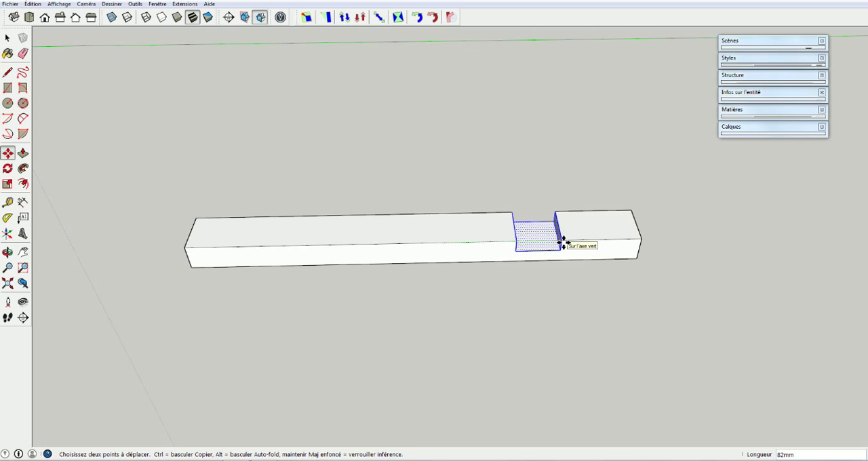
key(ctrl)
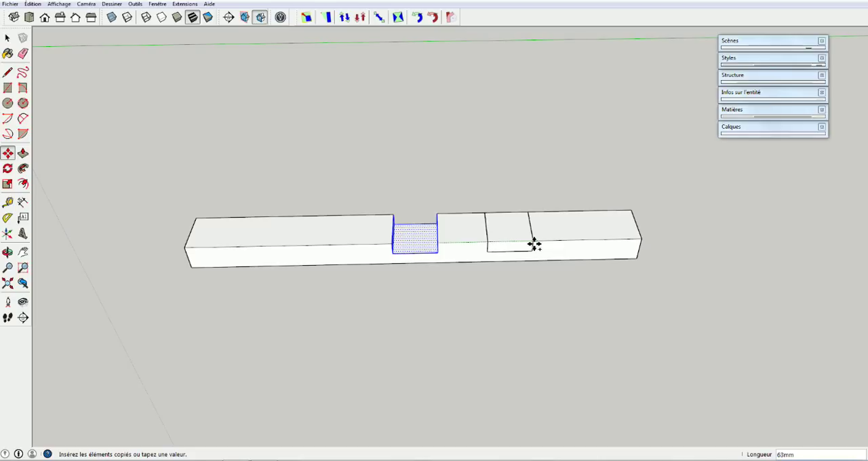
click(535, 244)
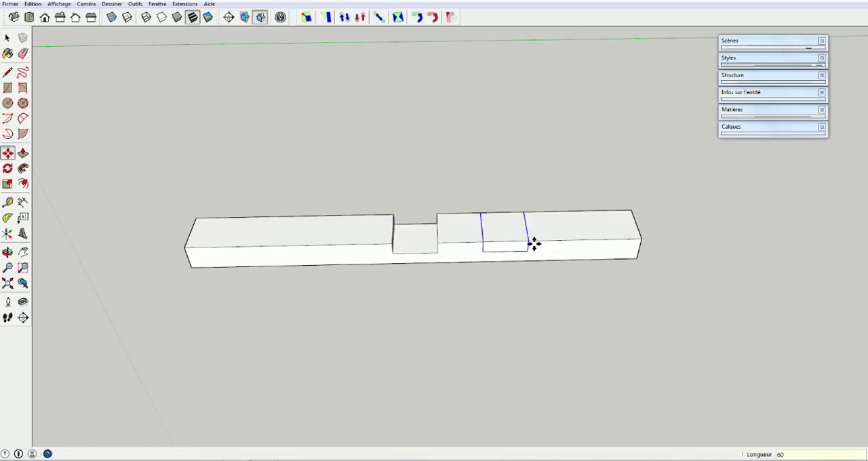
Push the copied square on the slat's top face down 9 mm to open the second notch
middle_drag(504, 219, 494, 254)
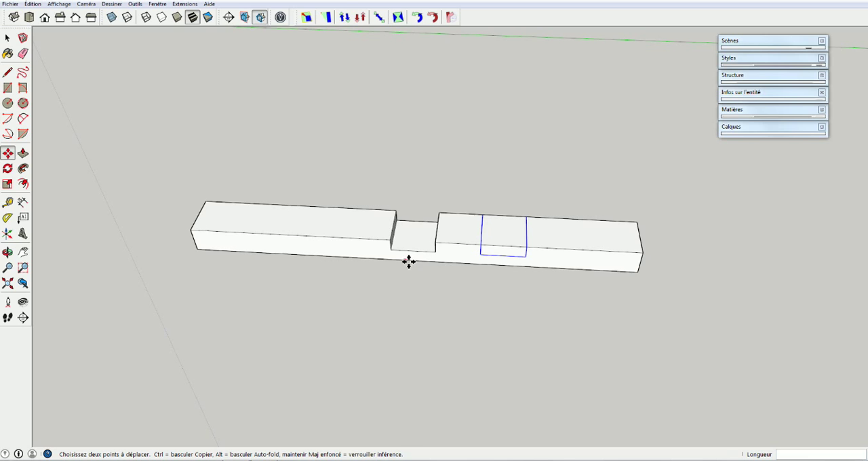
key(p)
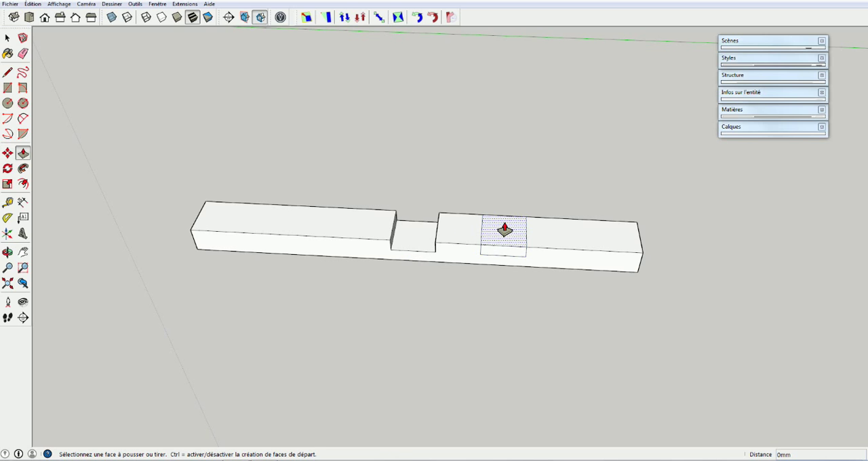
click(504, 233)
click(504, 262)
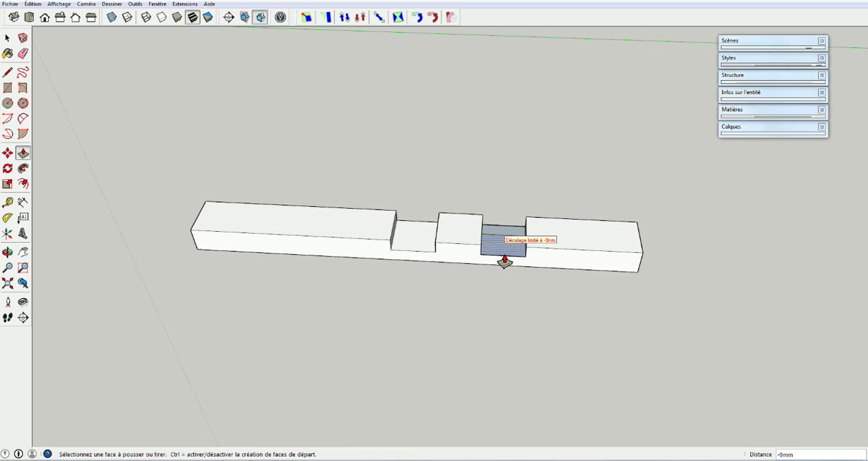
Examine the second notch from several angles, switching to wireframe display and back to textured faces
middle_drag(503, 262, 405, 233)
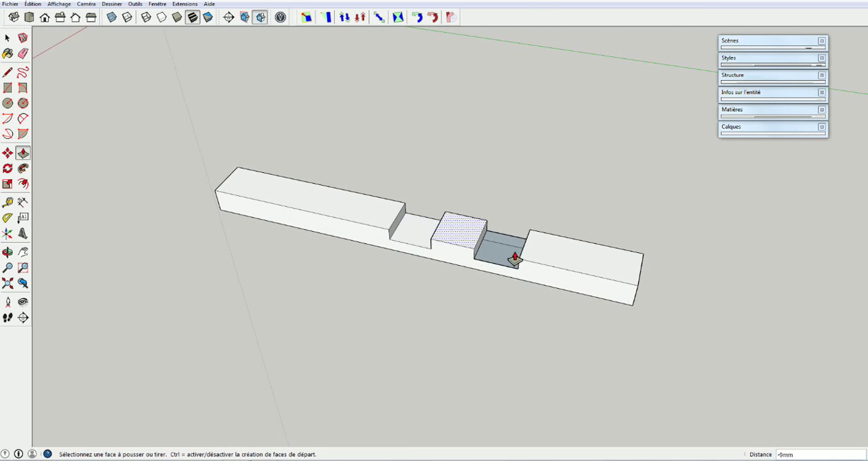
middle_drag(515, 278, 471, 323)
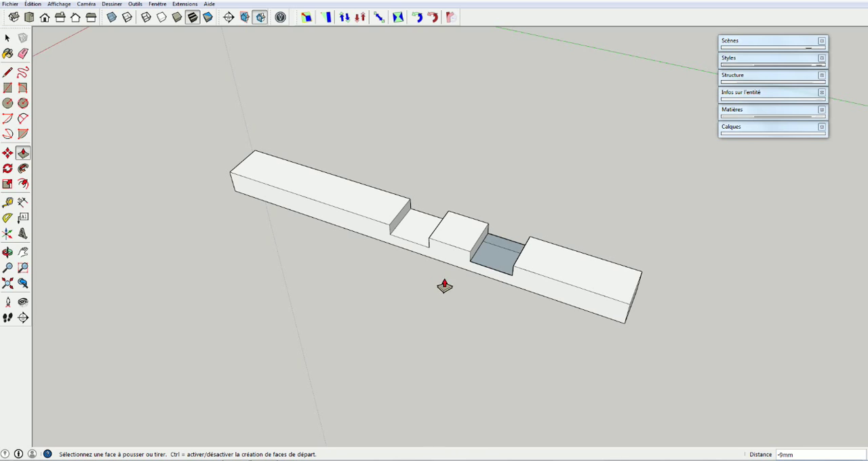
middle_drag(440, 324, 582, 287)
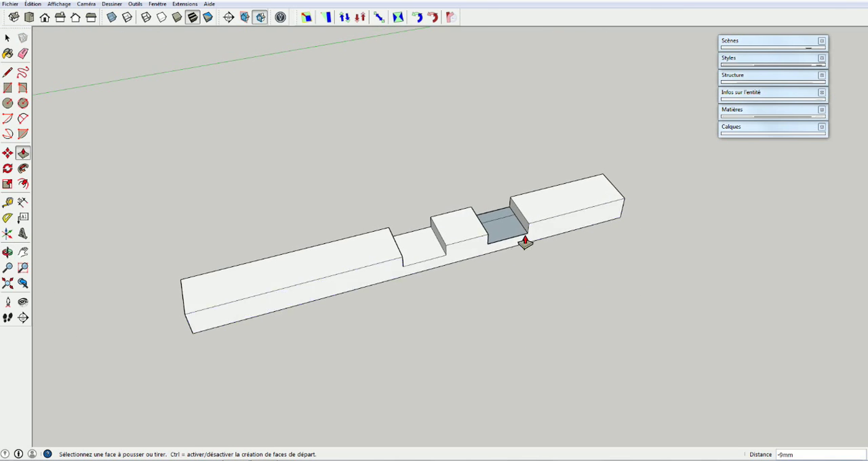
middle_drag(519, 228, 395, 370)
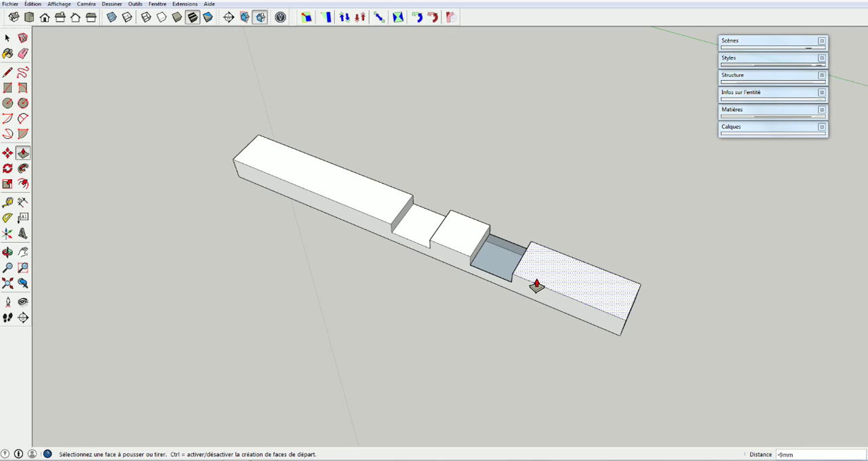
click(146, 18)
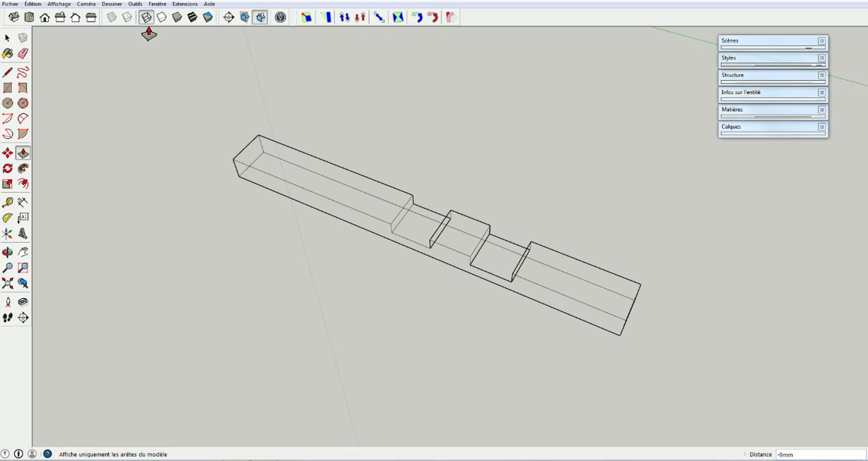
middle_drag(356, 308, 353, 241)
key(p)
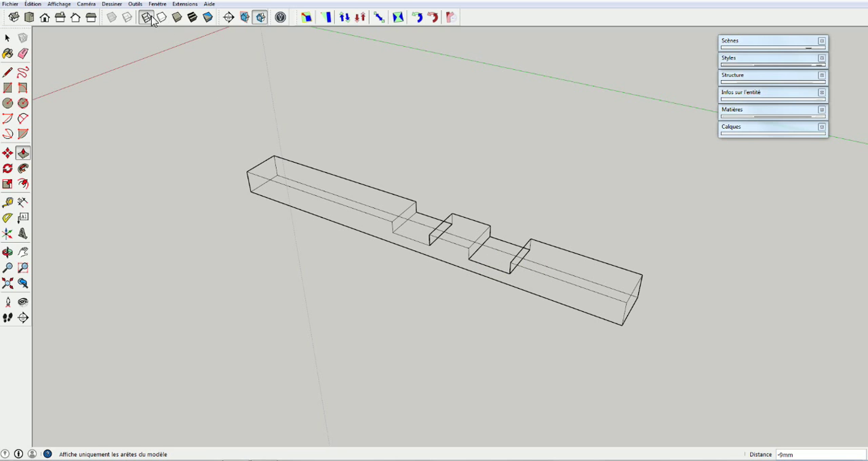
click(192, 17)
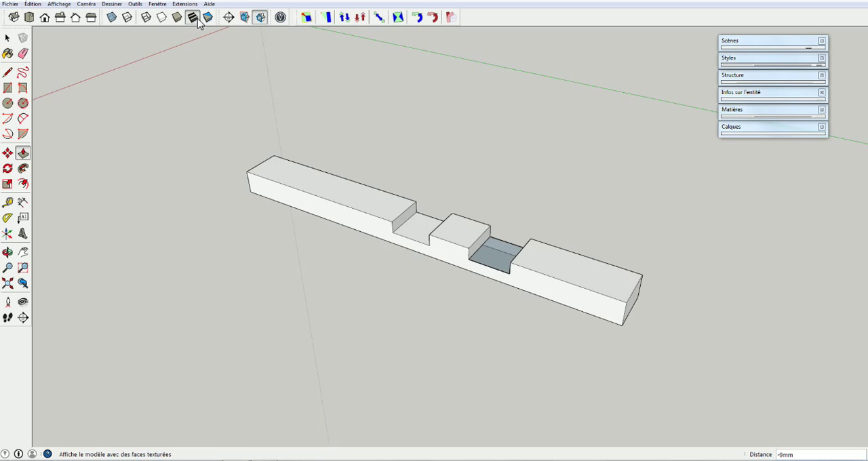
Close the second notch's floor by drawing a line between its long-edge midpoints, and erase that line
middle_drag(475, 332, 490, 306)
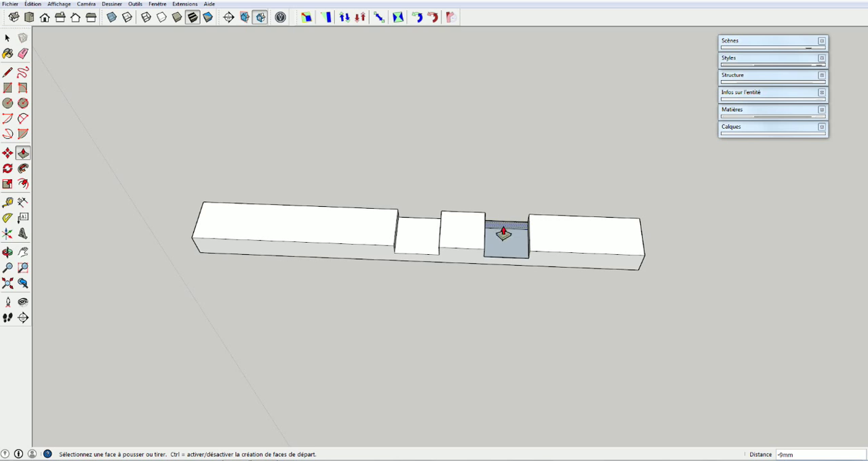
key(l)
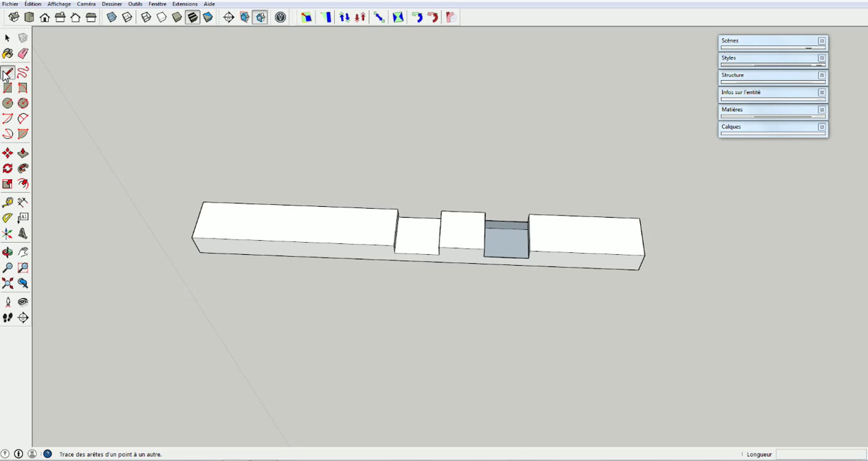
click(507, 259)
click(507, 222)
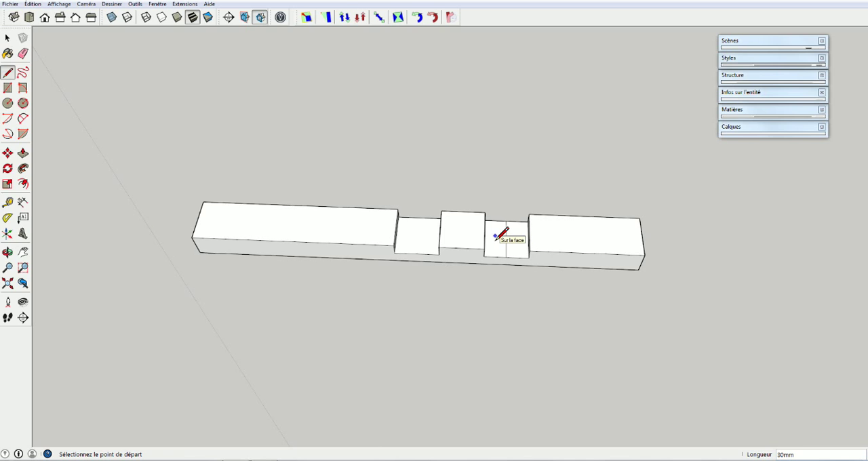
key(e)
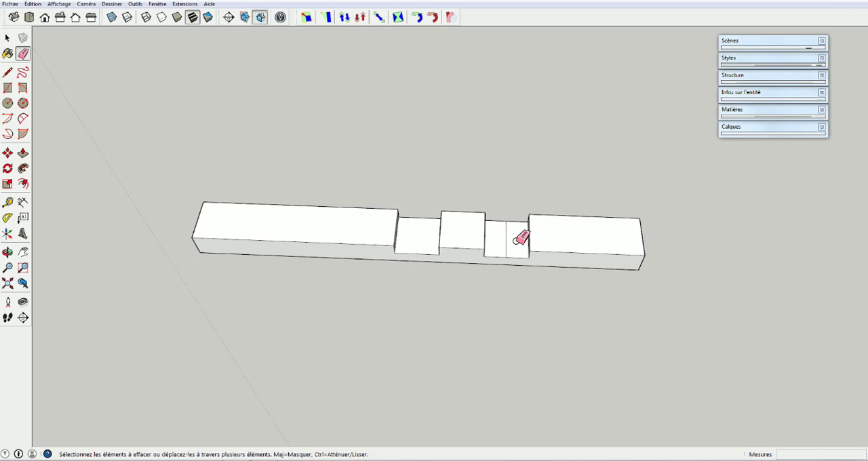
click(507, 236)
Place a guide line across the uncut half of the slat, 30 mm from the central notch's edge
mouse_move(527, 294)
middle_down()
mouse_move(457, 267)
mouse_move(364, 174)
mouse_move(457, 225)
mouse_move(577, 192)
middle_up()
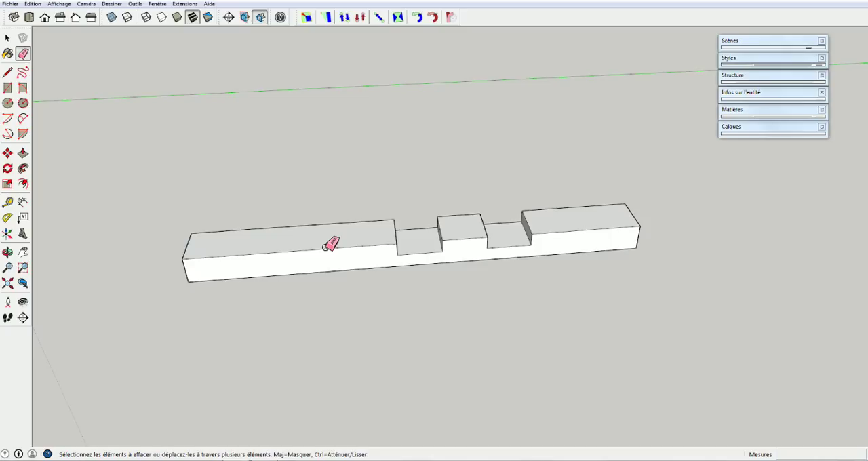
mouse_move(331, 245)
middle_down()
mouse_move(274, 271)
mouse_move(275, 325)
middle_up()
mouse_move(420, 262)
middle_down()
mouse_move(438, 314)
mouse_move(420, 307)
mouse_move(393, 316)
middle_up()
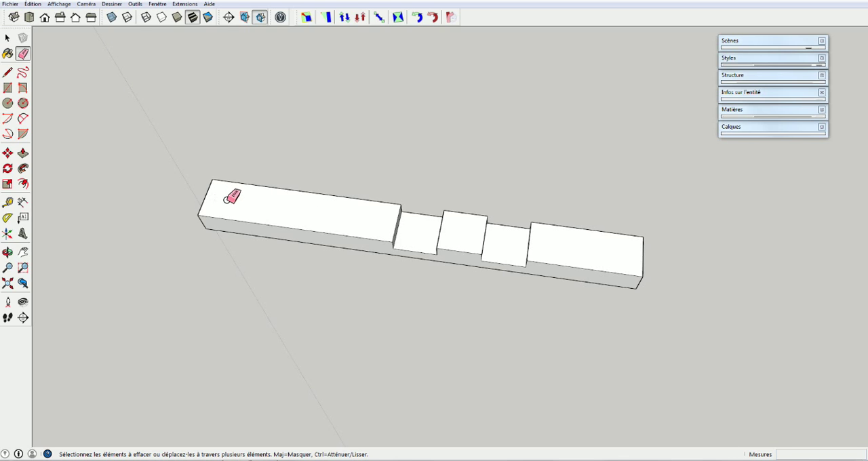
key(t)
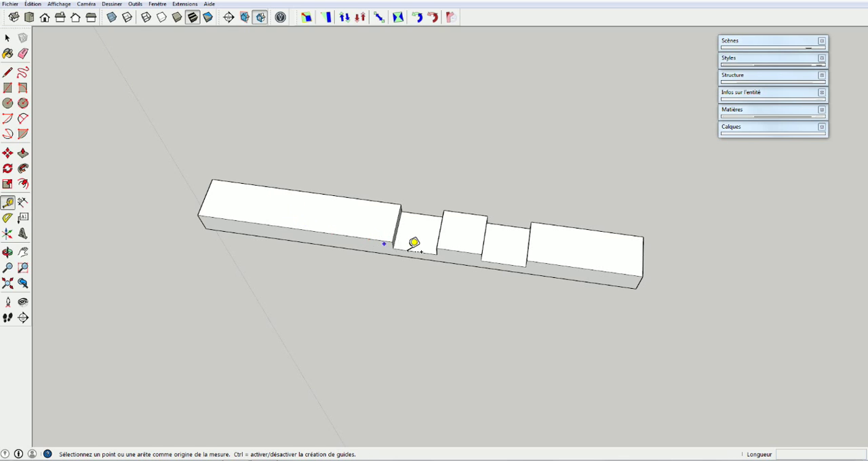
middle_drag(404, 215, 407, 297)
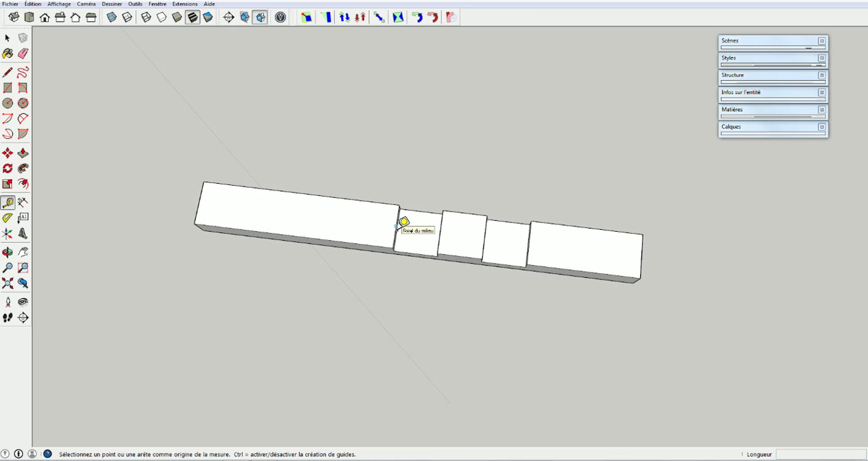
click(399, 225)
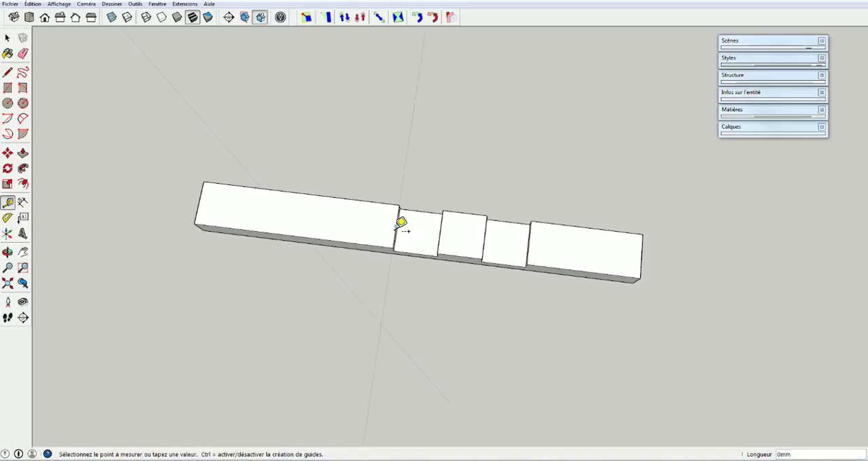
click(345, 221)
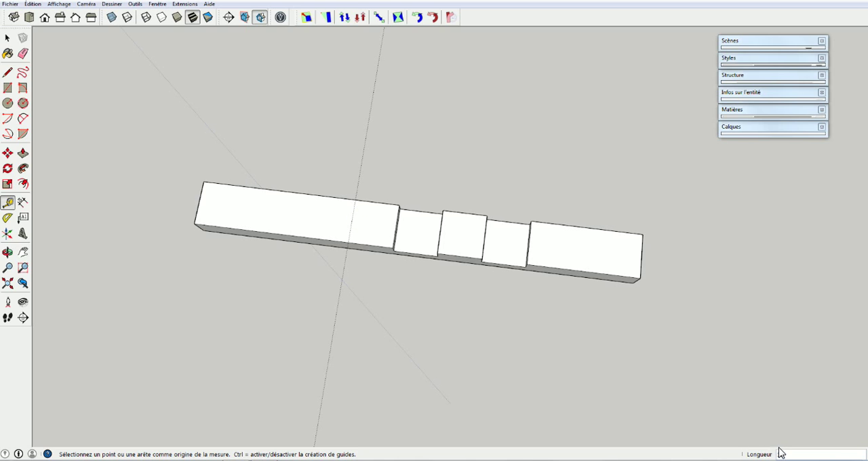
Measure along the slat's long top edge from the guide to the central notch's corner, leaving a guide line on that edge
click(356, 200)
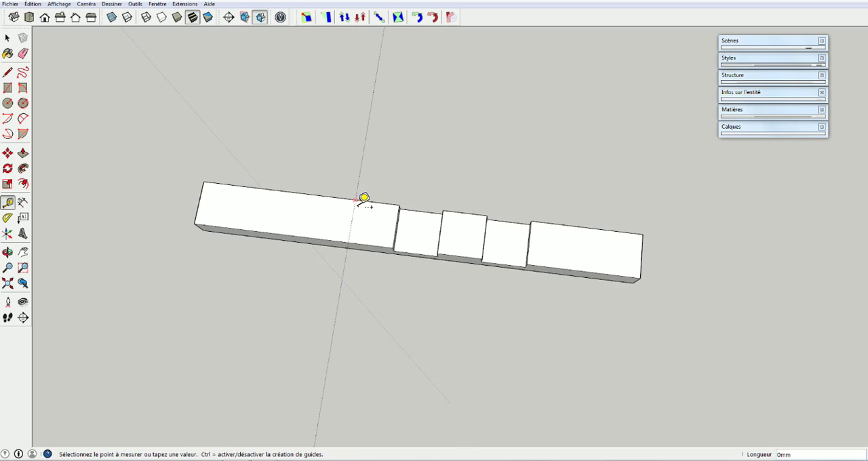
click(406, 201)
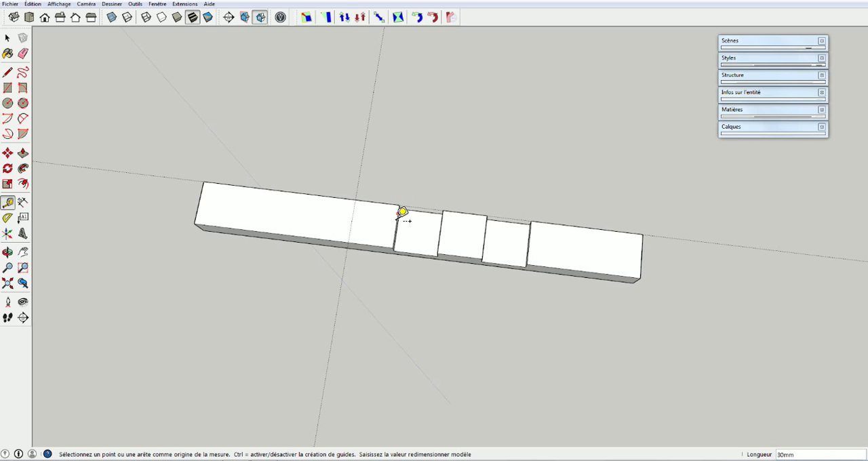
key(space)
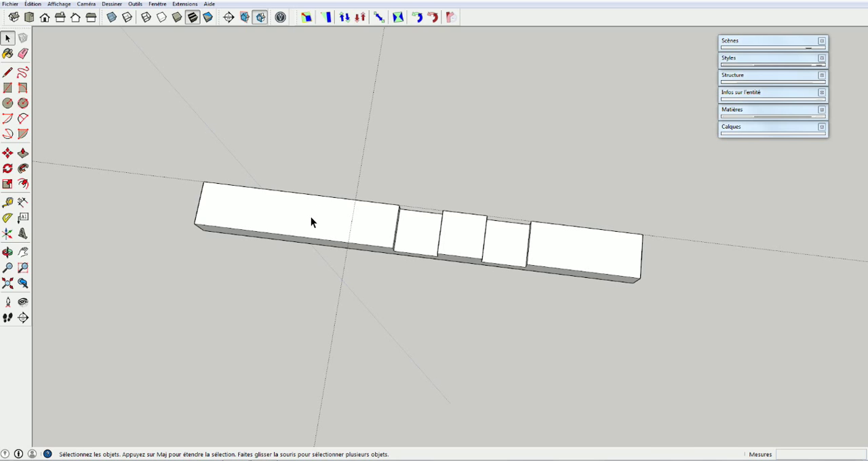
Mark a point on the slat's long top edge 30 mm beyond the crossing guide, toward the uncut end
key(t)
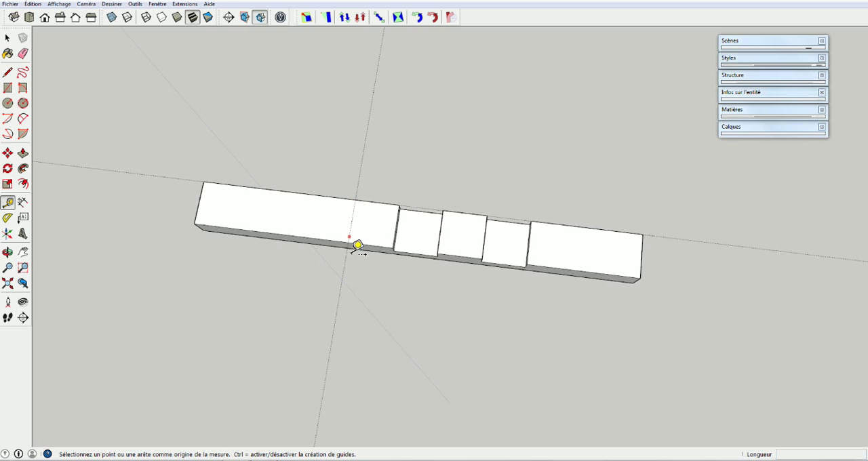
click(361, 196)
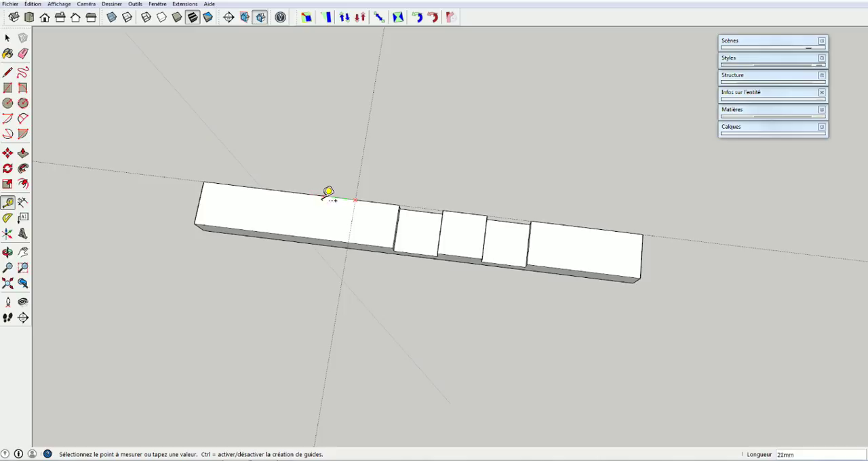
click(313, 196)
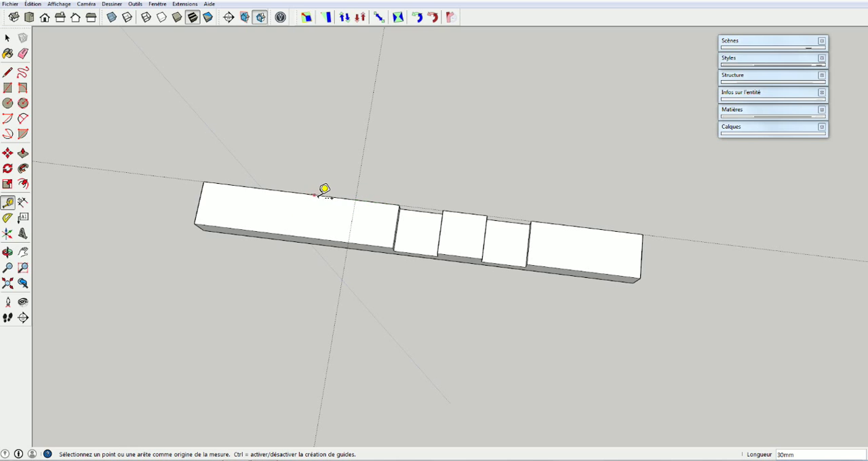
key(space)
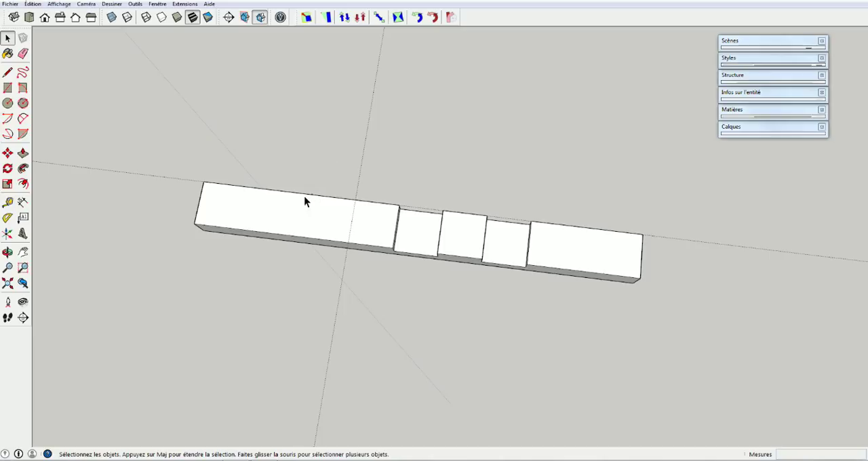
Try drawing a rectangle on the slat's top from the marked point to the crossing guide, and undo it
drag(305, 188, 325, 208)
key(r)
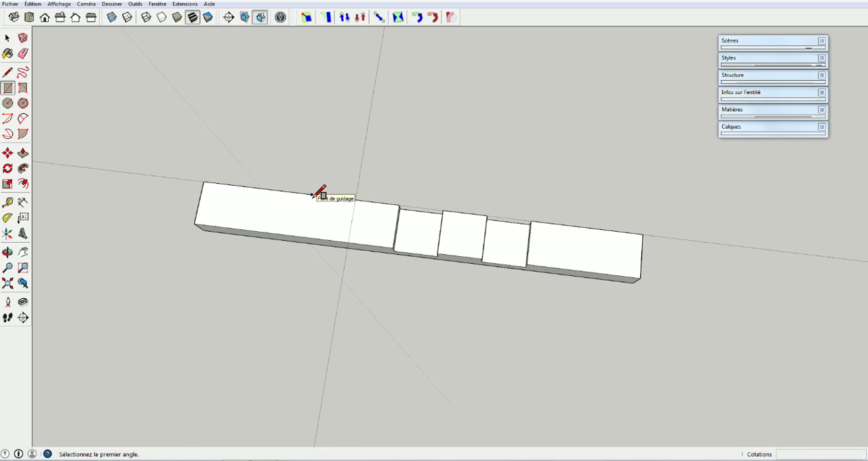
click(352, 243)
key(space)
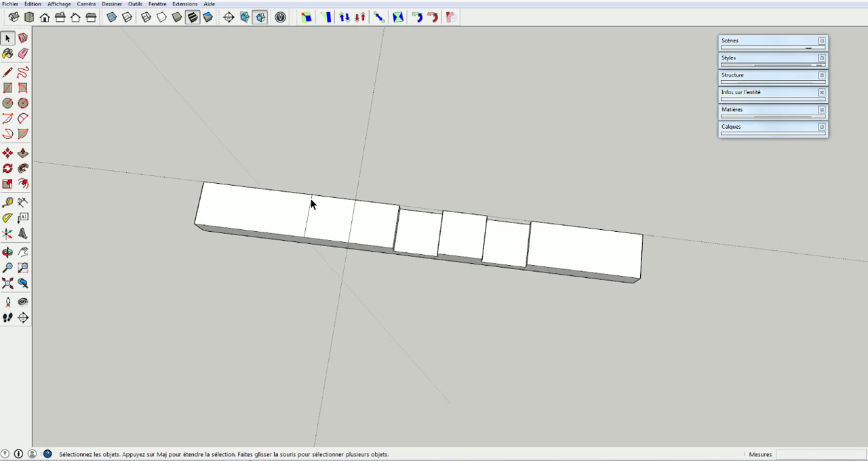
middle_drag(319, 203, 306, 144)
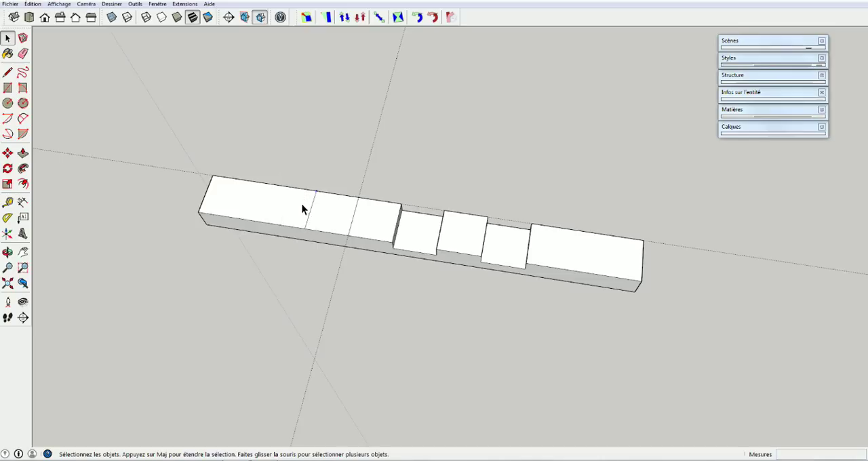
key(ctrl+z)
key(ctrl+z)
Place a guide freehand parallel to the crossing guide, toward the uncut end of the slat, and erase it
key(t)
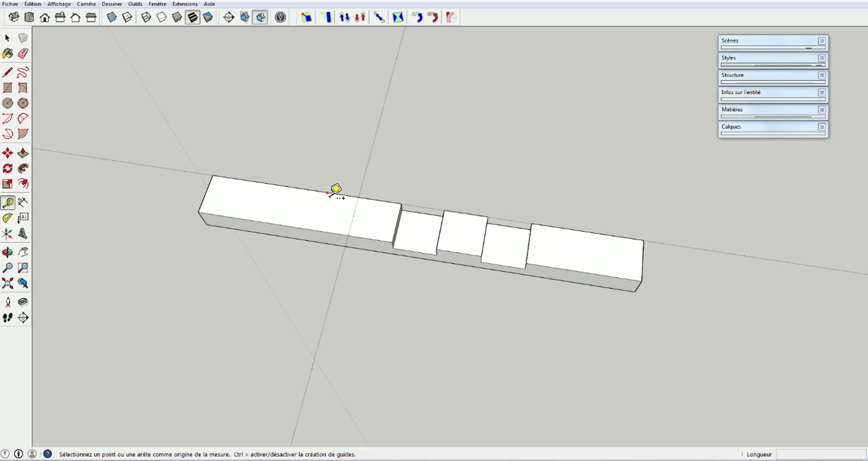
click(377, 148)
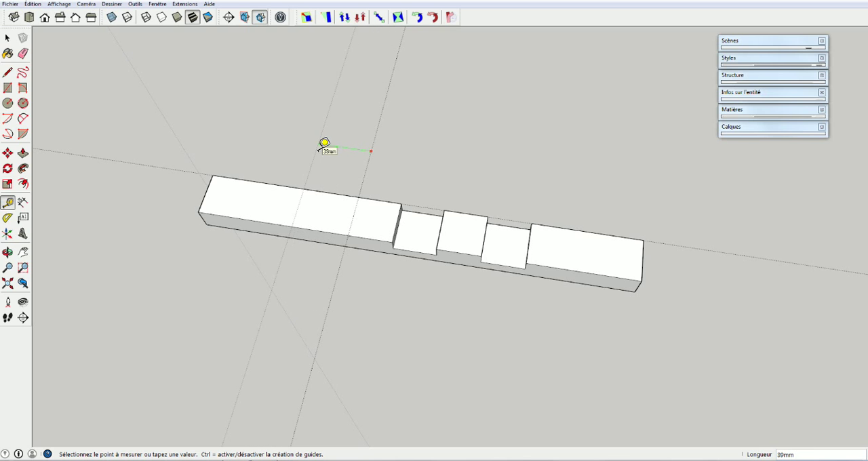
scroll(326, 145, down, 2)
scroll(329, 145, down, 3)
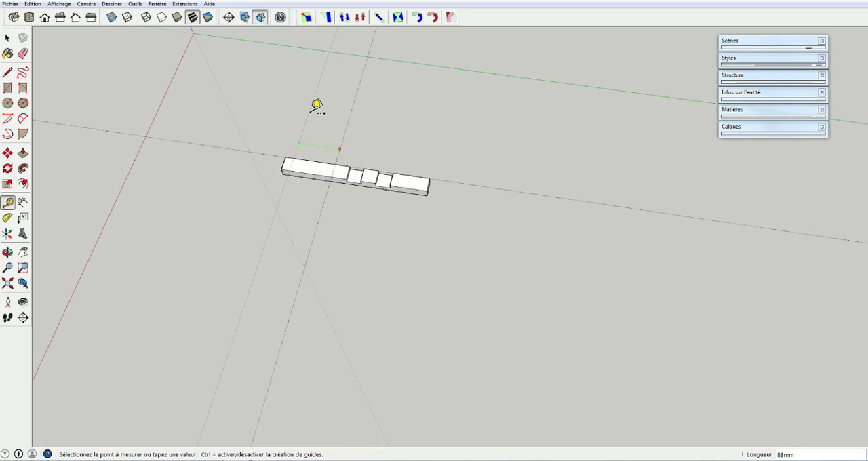
click(329, 82)
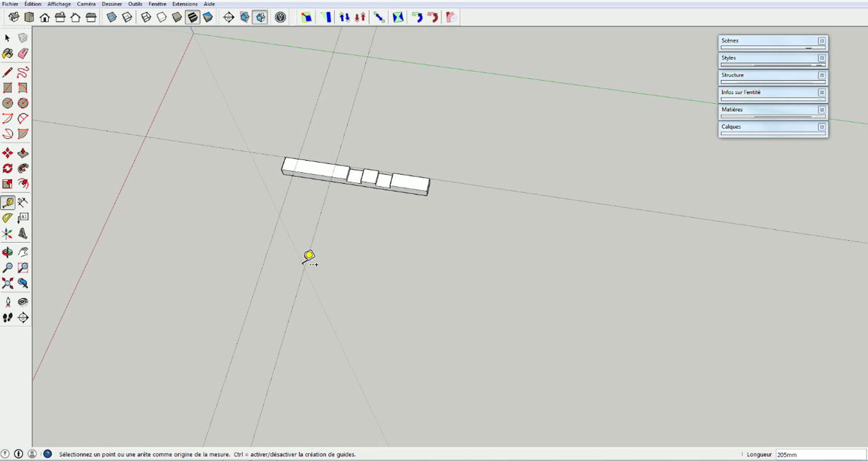
middle_drag(302, 166, 316, 188)
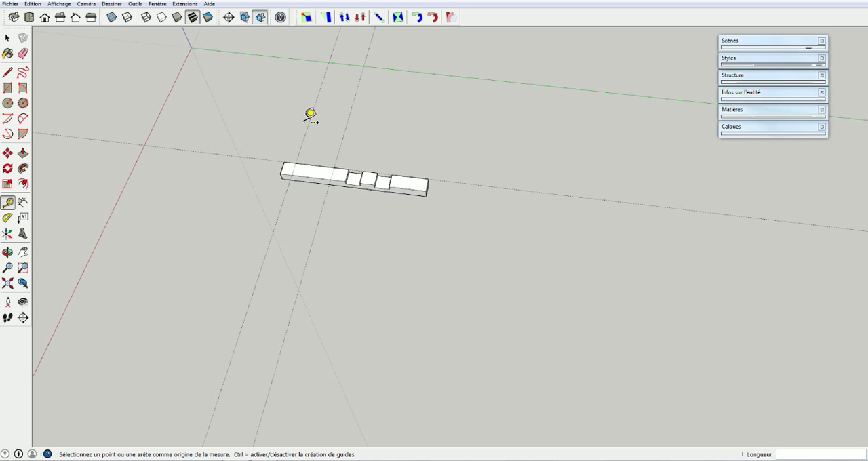
key(e)
click(306, 120)
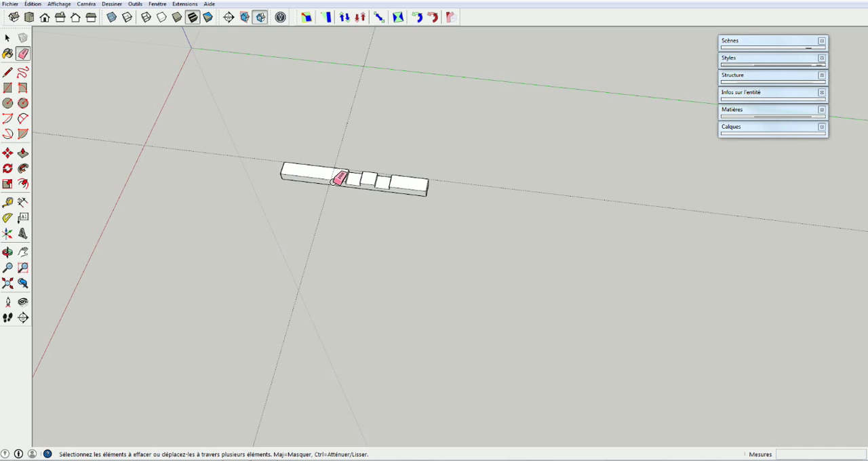
Place a guide parallel to the crossing guide, offset 30 mm toward the slat's uncut end
scroll(323, 178, up, 5)
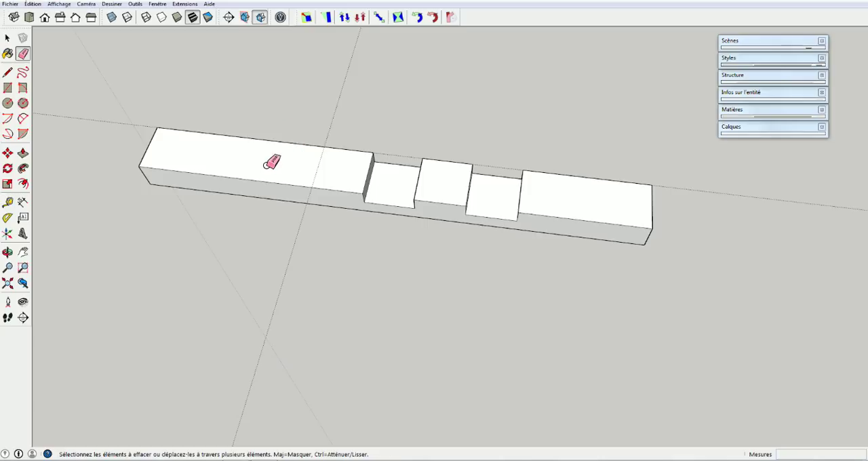
key(t)
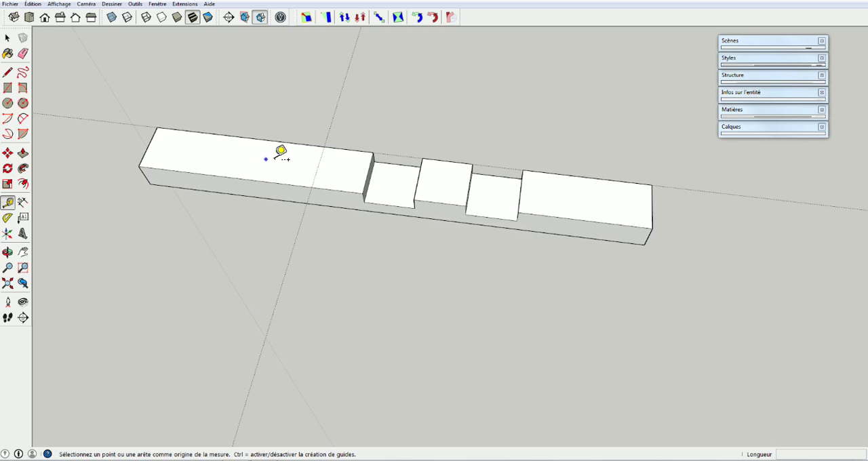
click(331, 124)
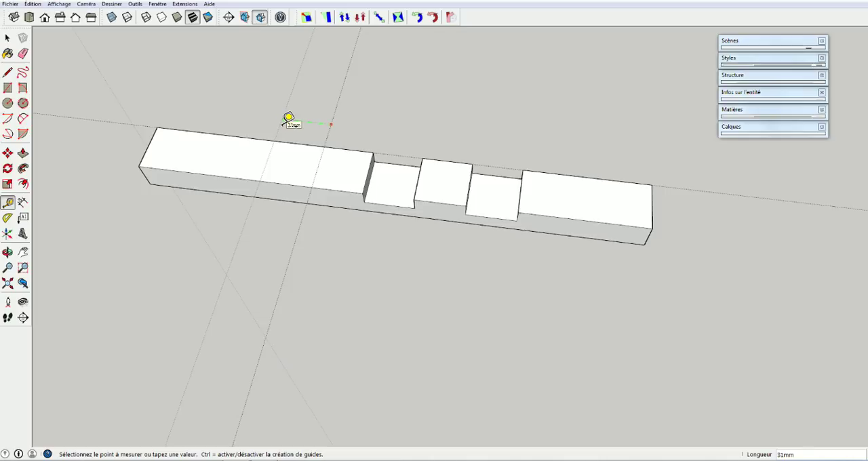
text(30)
key(Return)
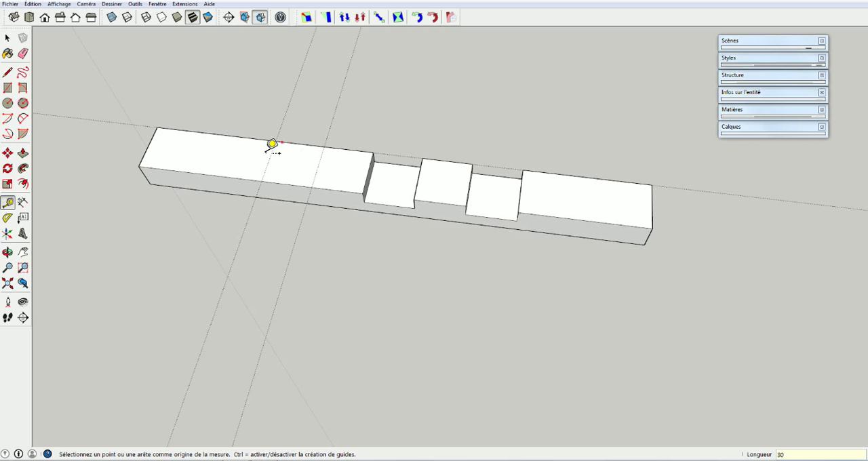
Draw a 30 by 30 mm rectangle on the slat's top face between the two crossing guides
key(r)
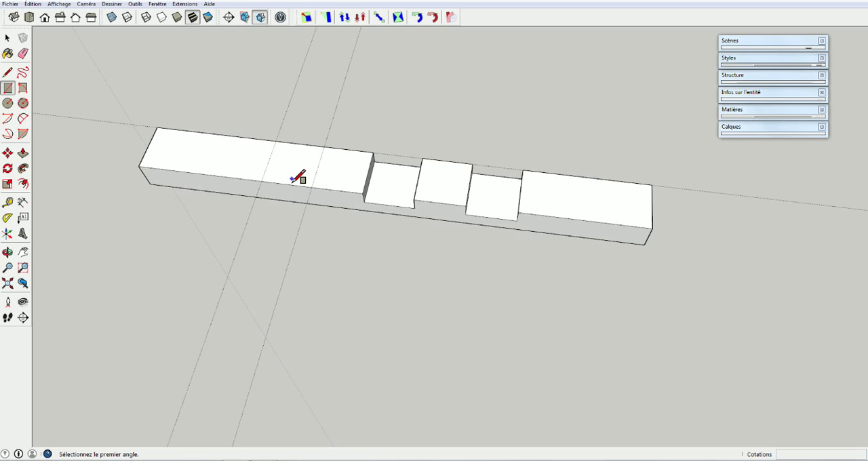
click(262, 182)
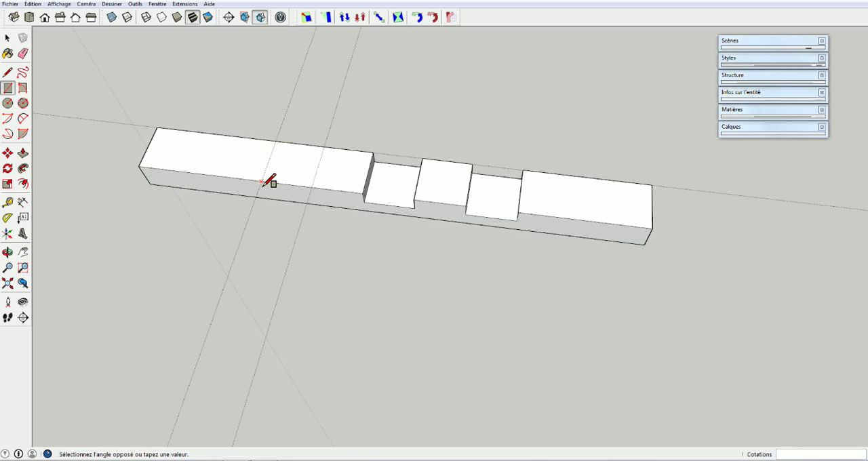
click(324, 150)
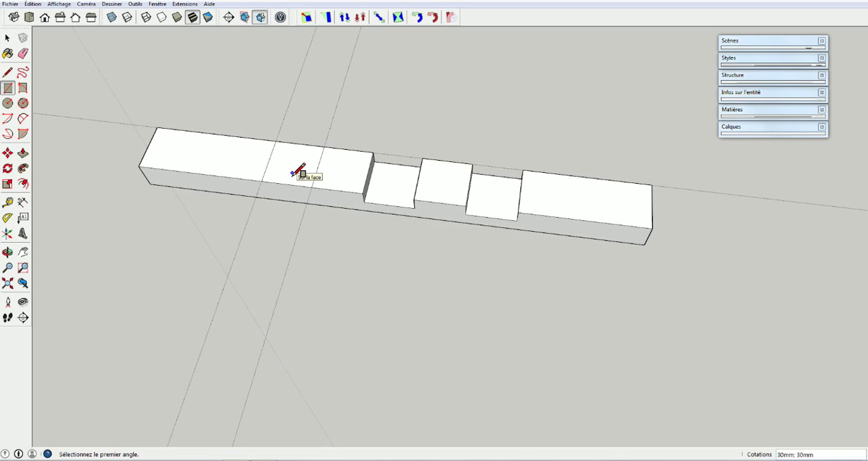
Push the rectangle between the guides 9 mm down into the slat to cut the third notch
key(p)
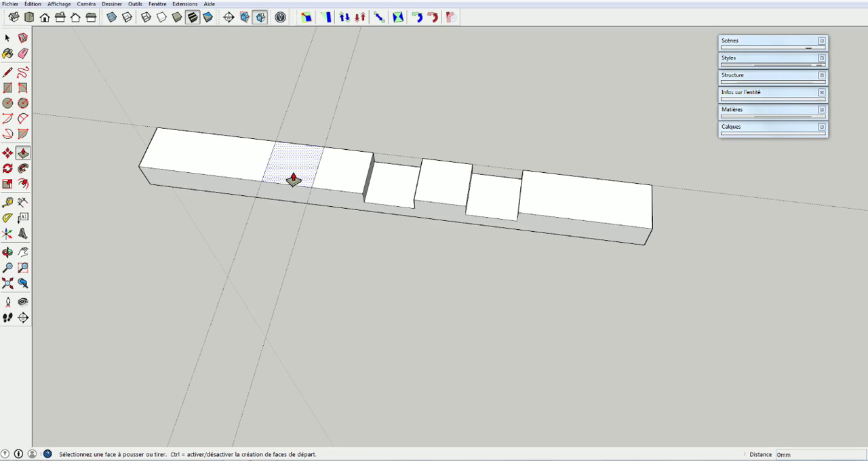
click(293, 179)
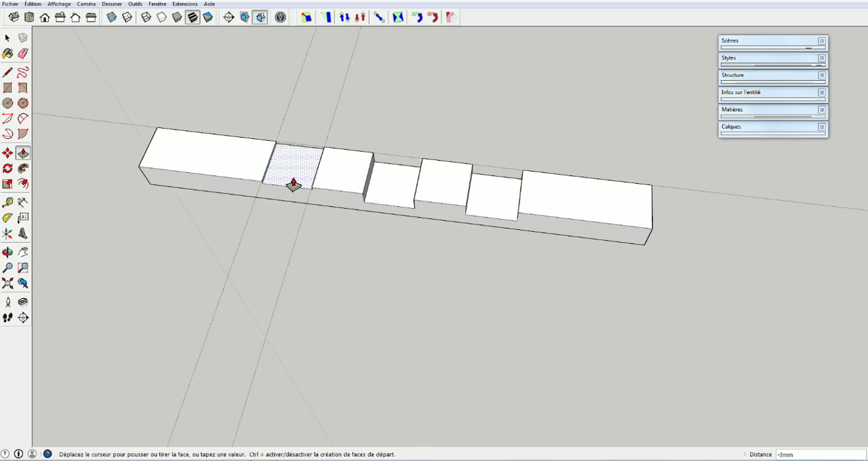
click(293, 193)
text(9)
key(Return)
middle_drag(400, 236, 430, 260)
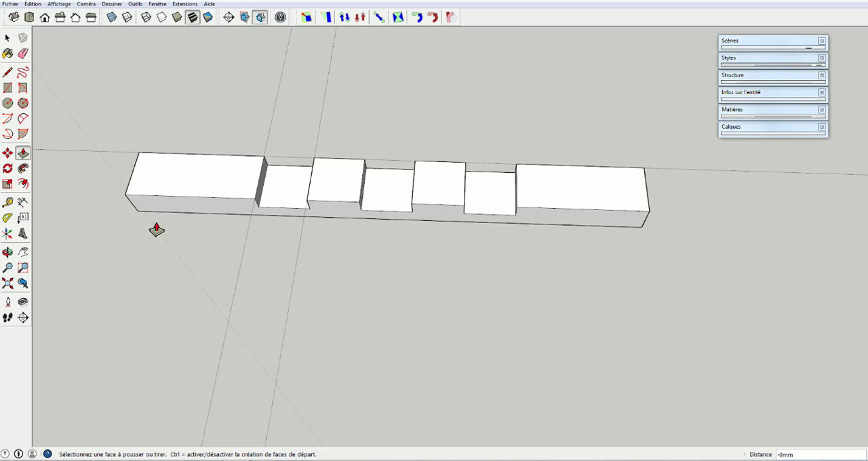
Try box selections over the third notch and the guides, and clear the selection
scroll(155, 230, down, 4)
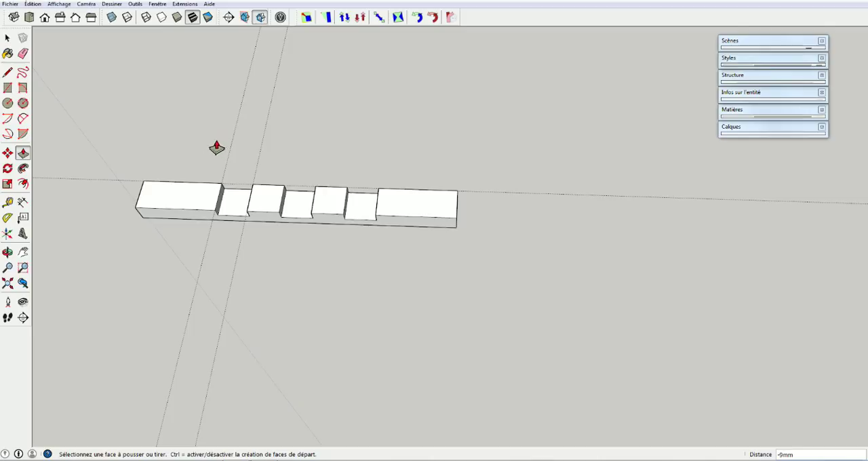
key(space)
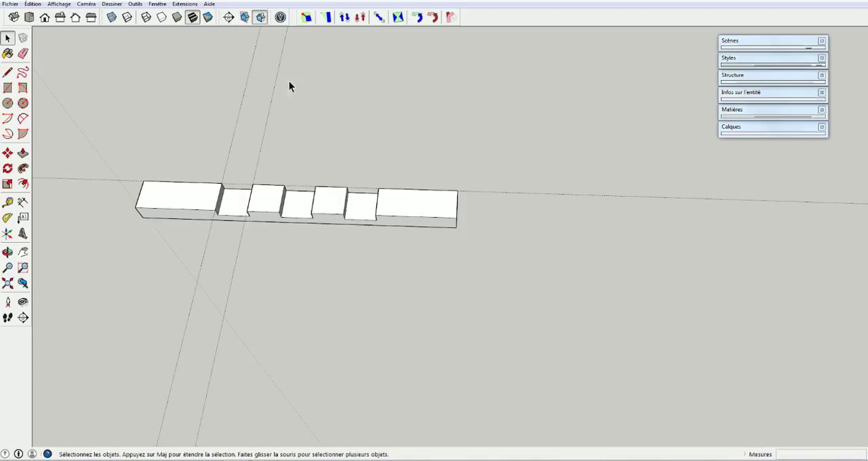
drag(210, 143, 209, 141)
drag(159, 46, 296, 154)
middle_drag(273, 258, 206, 221)
drag(173, 196, 266, 285)
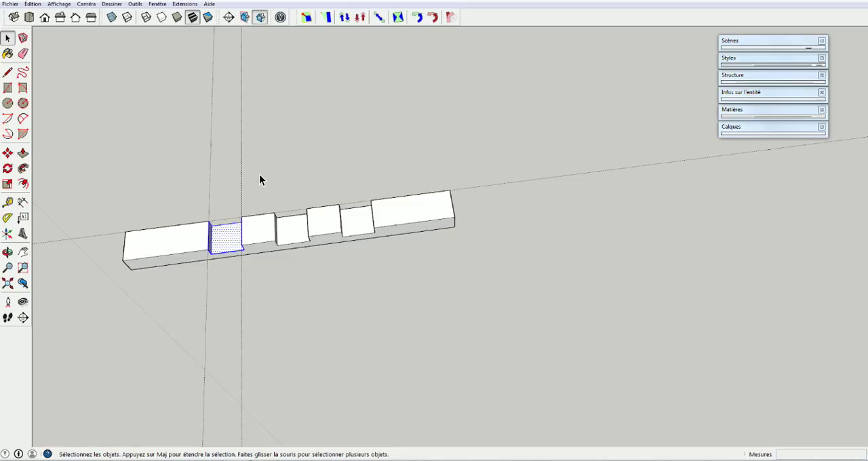
drag(198, 265, 176, 281)
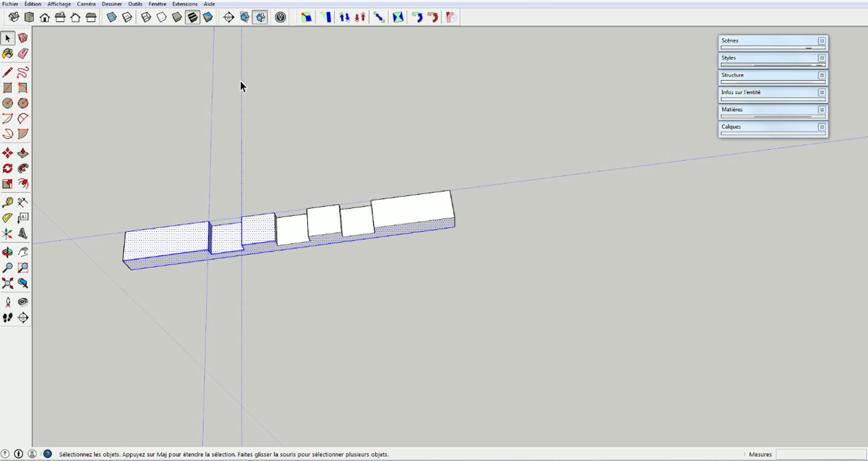
click(321, 148)
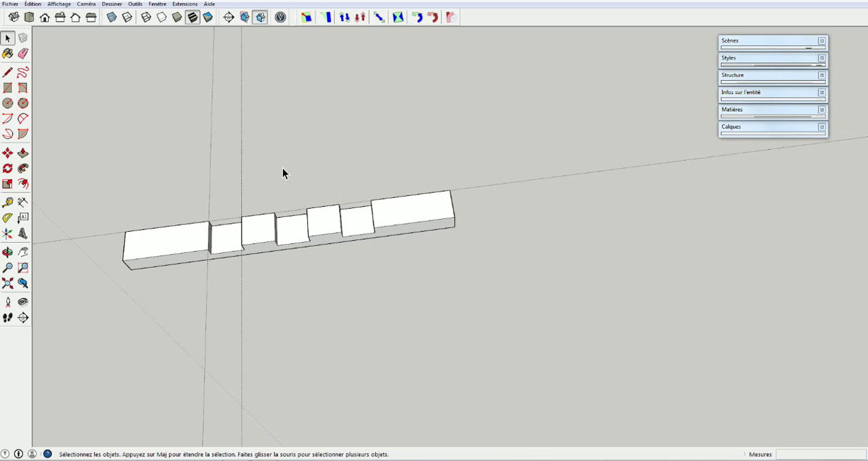
Delete the two crossing guides and the guide running along the slat's long edge
drag(281, 53, 198, 140)
drag(561, 148, 485, 224)
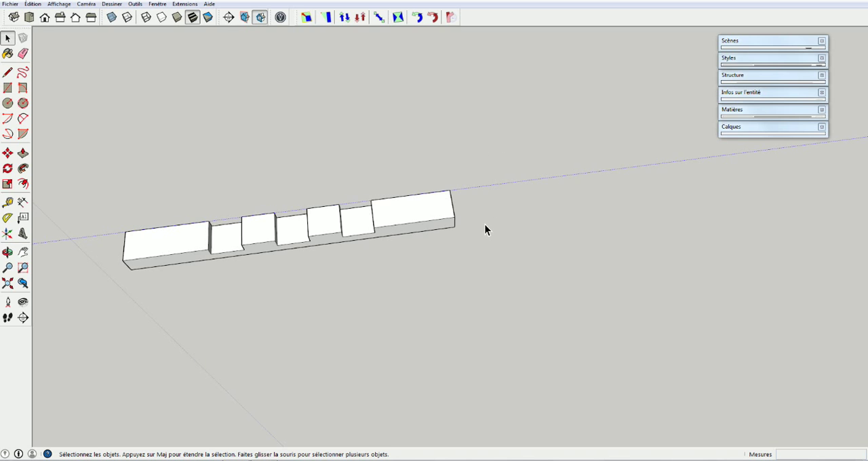
scroll(220, 309, down, 2)
Select the slat's long side, a top face and a notch floor one at a time to check whether its geometry is ungrouped
middle_drag(260, 304, 221, 254)
middle_drag(163, 301, 348, 336)
scroll(349, 336, down, 2)
scroll(310, 337, down, 1)
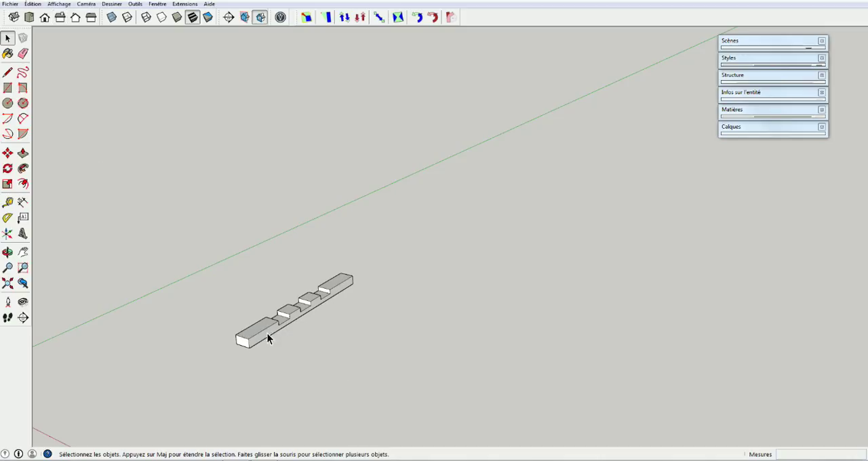
middle_drag(227, 353, 145, 347)
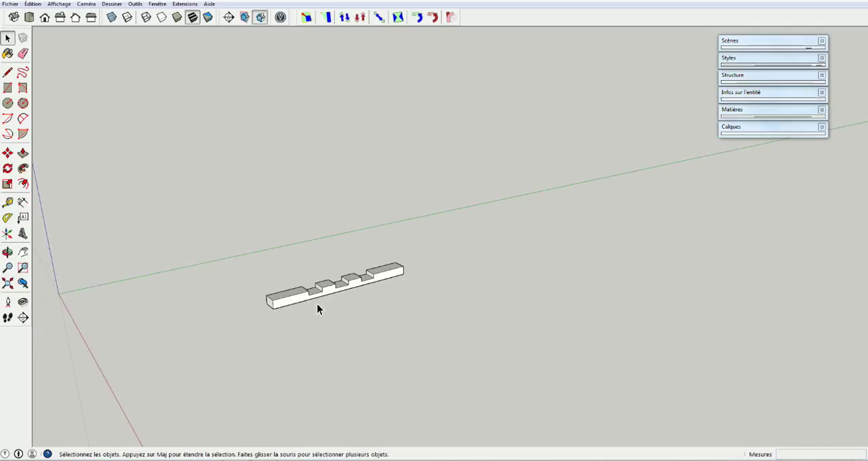
click(281, 304)
middle_drag(281, 307, 290, 335)
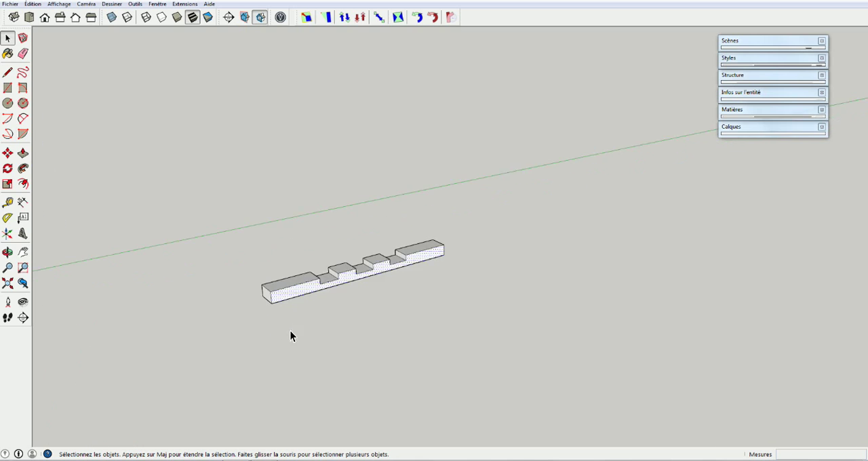
scroll(294, 322, up, 3)
click(245, 278)
click(284, 258)
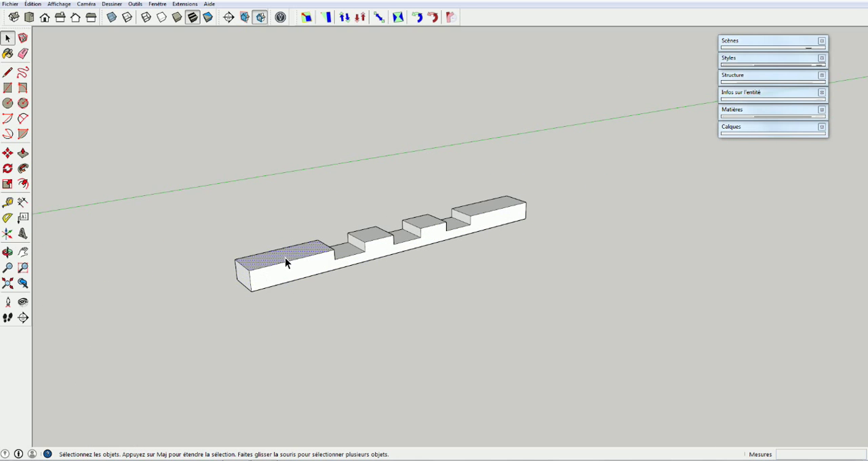
click(288, 274)
click(365, 236)
click(366, 237)
Draw a horizontal rectangle of about 90 by 58 mm starting from the slat's lower end corner
key(r)
click(252, 290)
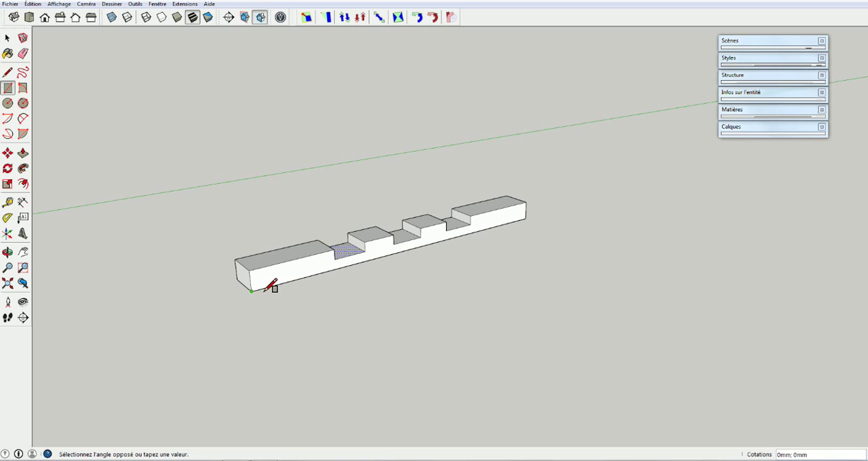
click(375, 312)
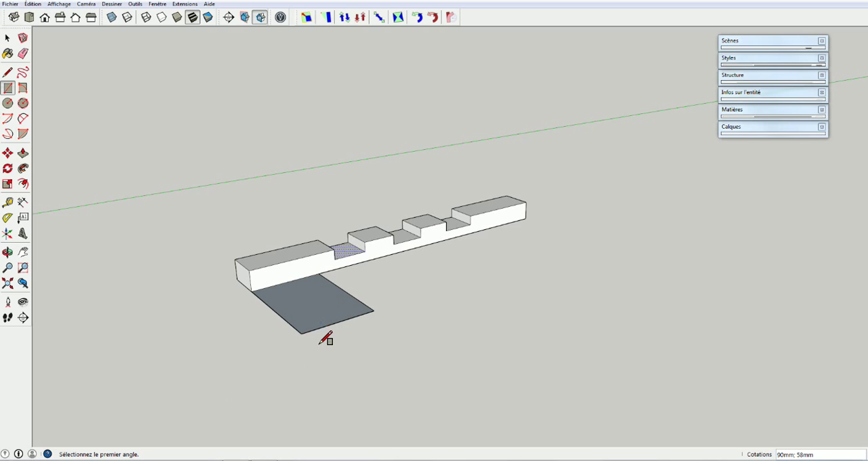
Move the rectangle's edge that touches the slat's end corner about 60 mm outward along the slat's length
key(space)
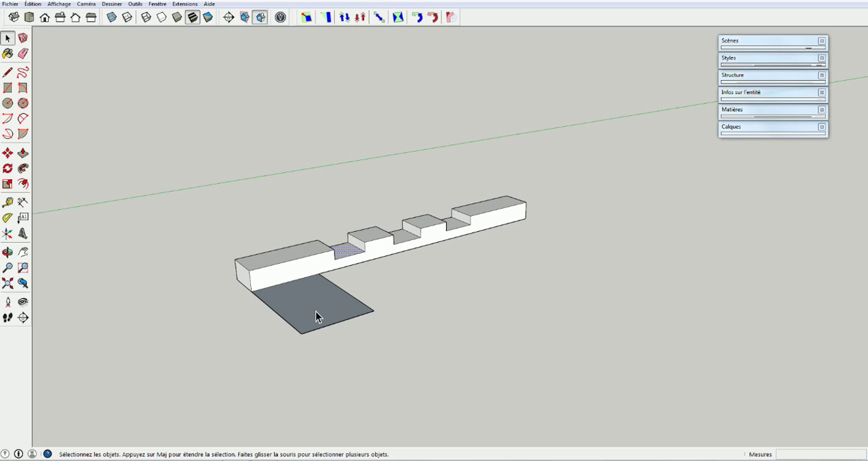
click(276, 316)
key(m)
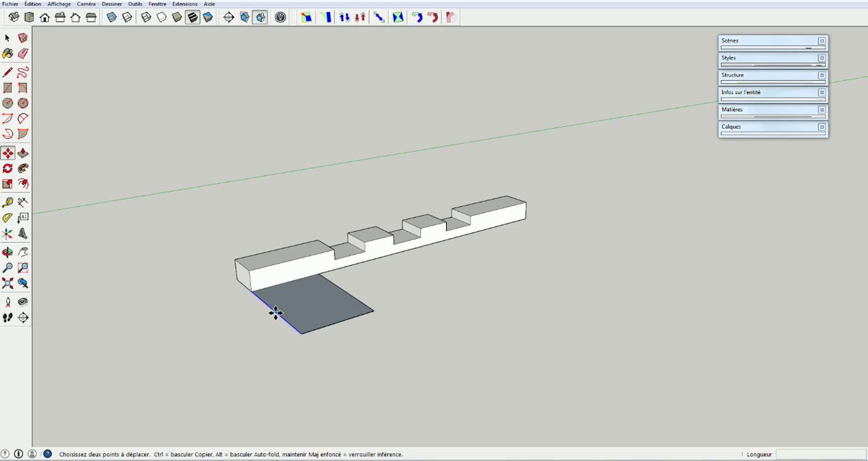
click(276, 314)
click(194, 341)
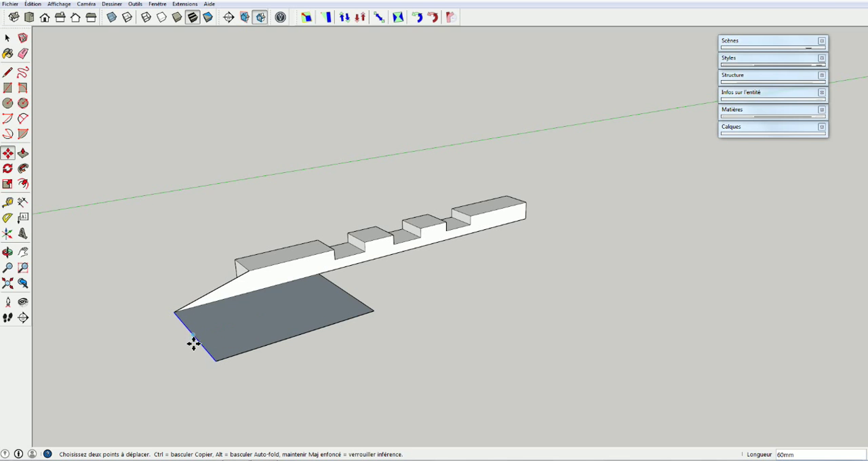
middle_drag(178, 394, 428, 360)
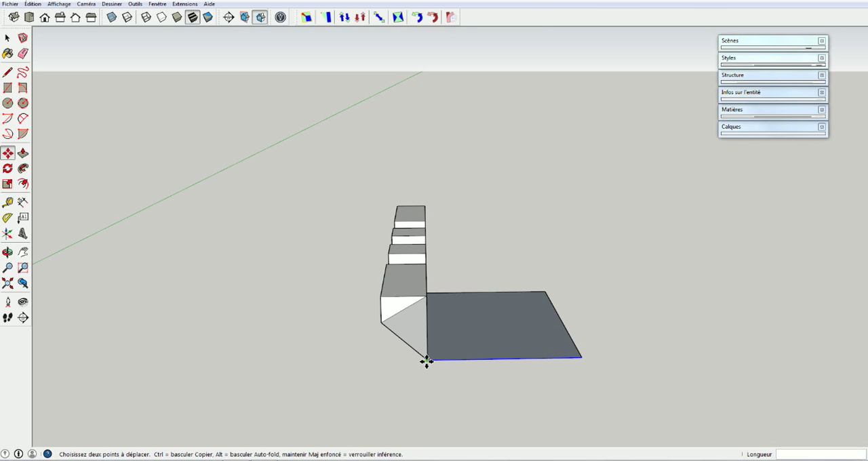
Undo the edge move and delete the horizontal rectangle beside the slat's lower edge
middle_drag(621, 290, 389, 250)
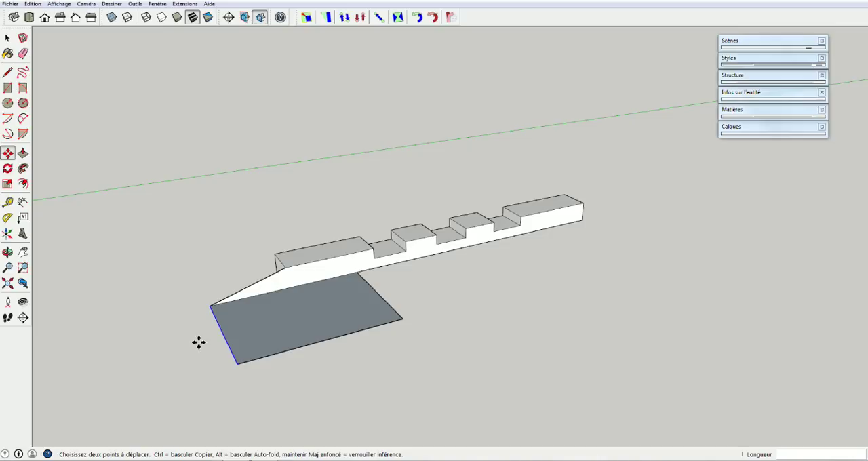
key(Escape)
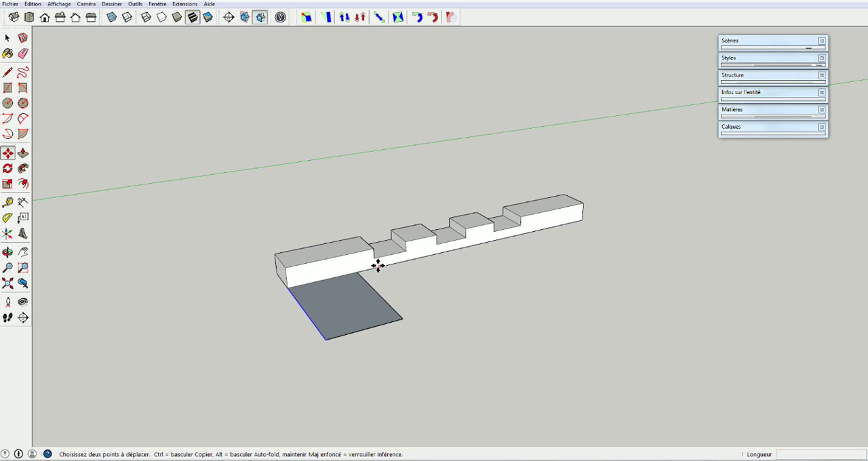
key(space)
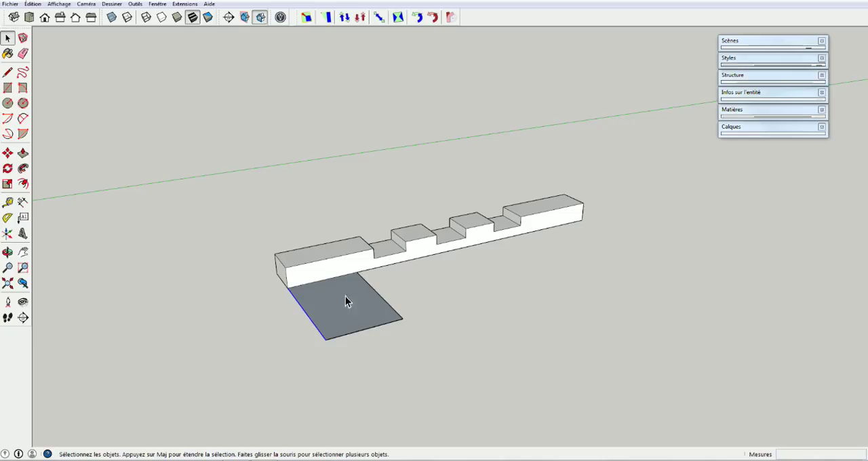
drag(413, 301, 300, 367)
key(Delete)
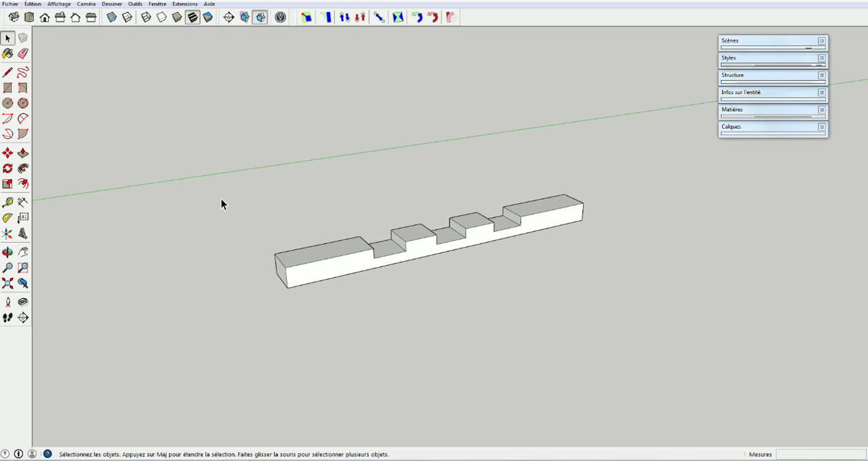
Make a group from all of the notched slat's geometry and select it to check the grouping
drag(224, 194, 611, 313)
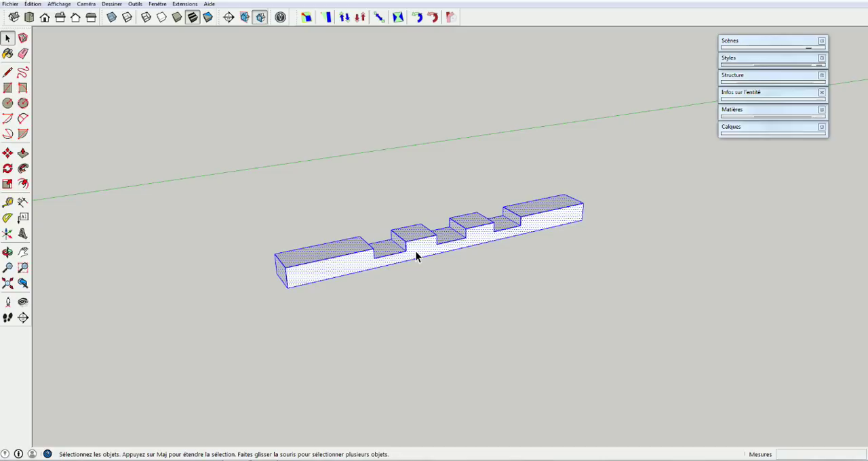
right_click(414, 252)
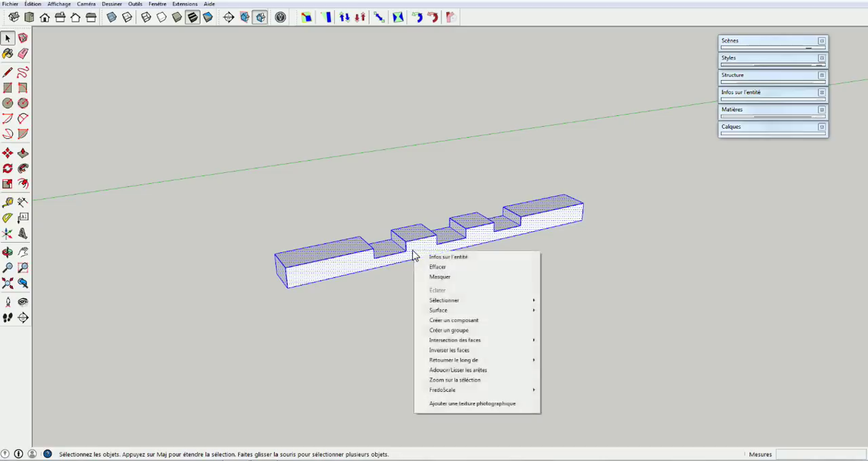
click(446, 331)
click(280, 332)
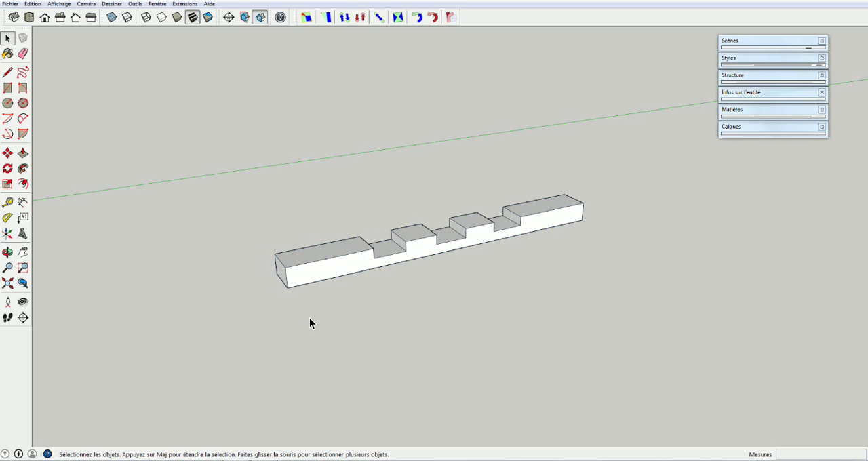
click(325, 281)
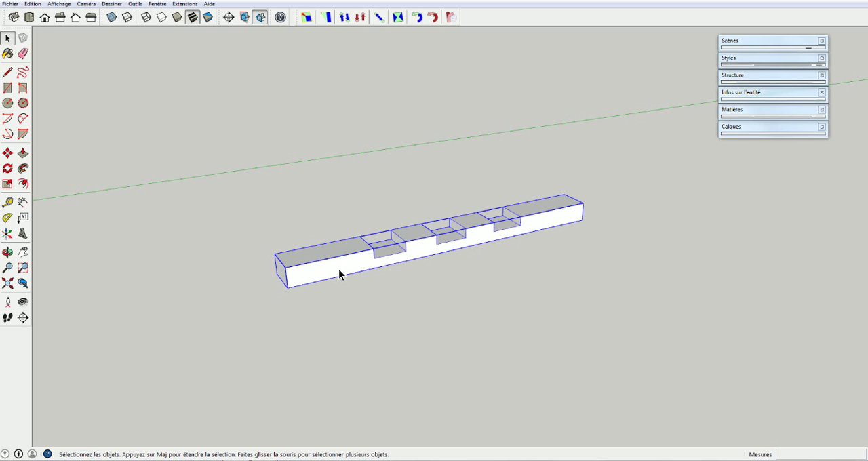
Draw a horizontal rectangle of about 75 by 48 mm starting from the grouped slat's lower end corner
key(r)
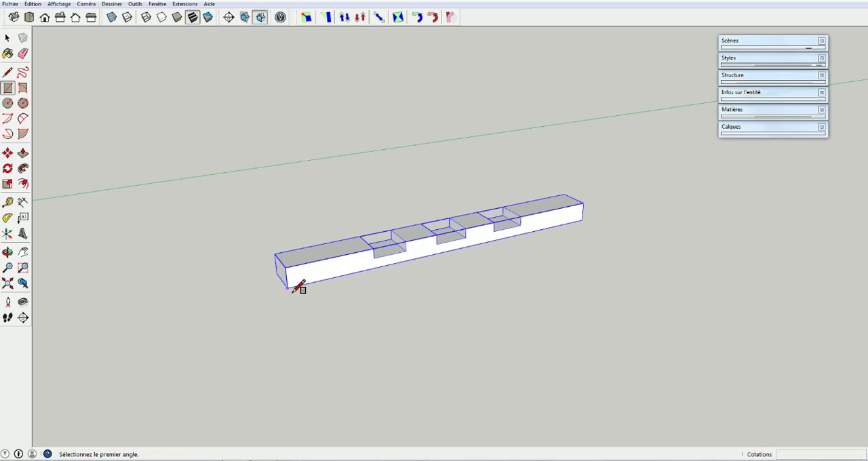
click(287, 287)
click(379, 315)
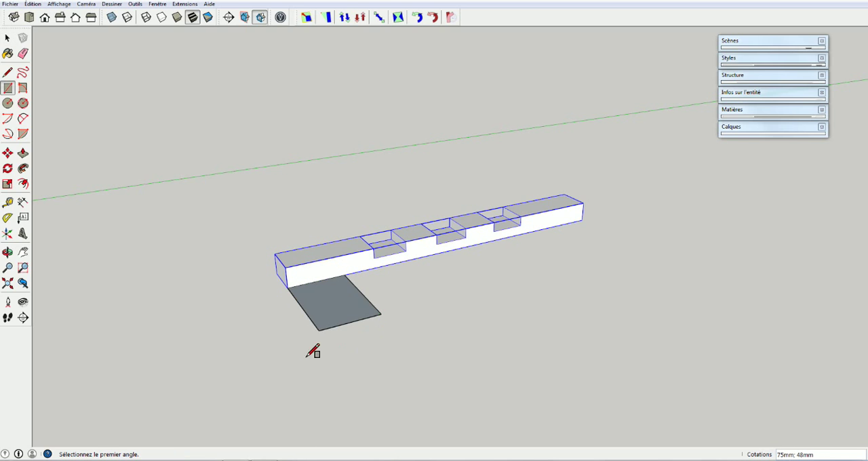
Move the grouped slat freely in several moves to separate it from the rectangle, ending with one of about 55 mm
key(m)
click(300, 312)
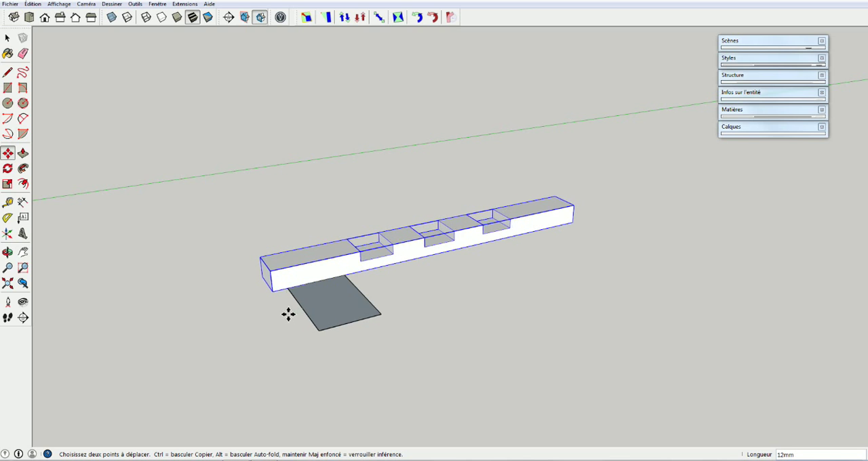
click(339, 300)
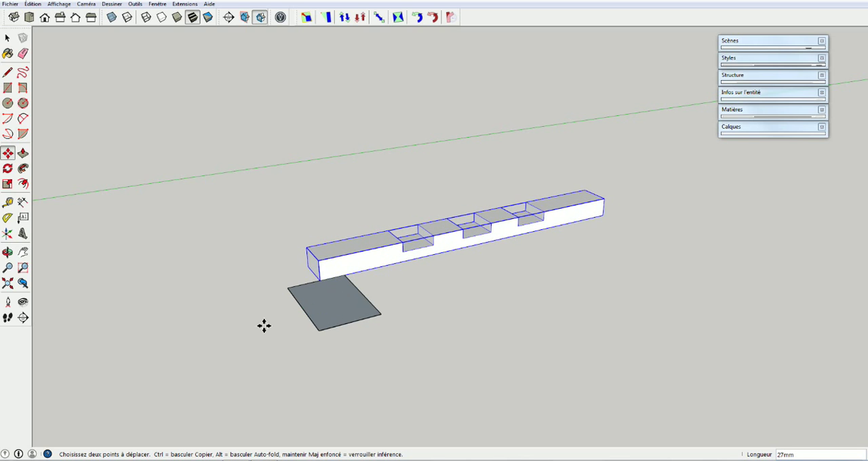
click(346, 260)
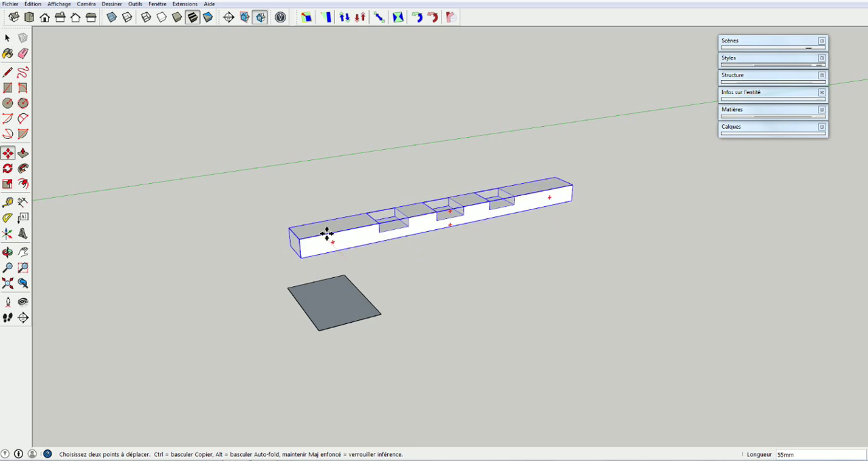
click(327, 248)
key(space)
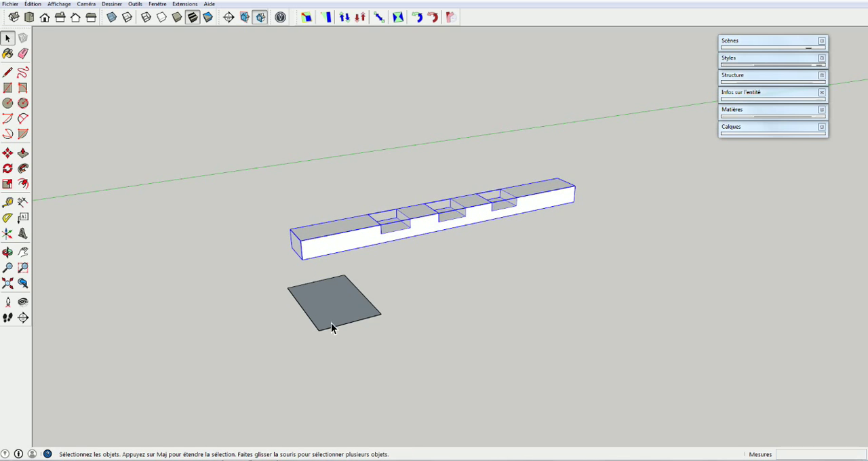
Undo the slat moves and delete the rectangle next to the grouped slat
key(ctrl+z)
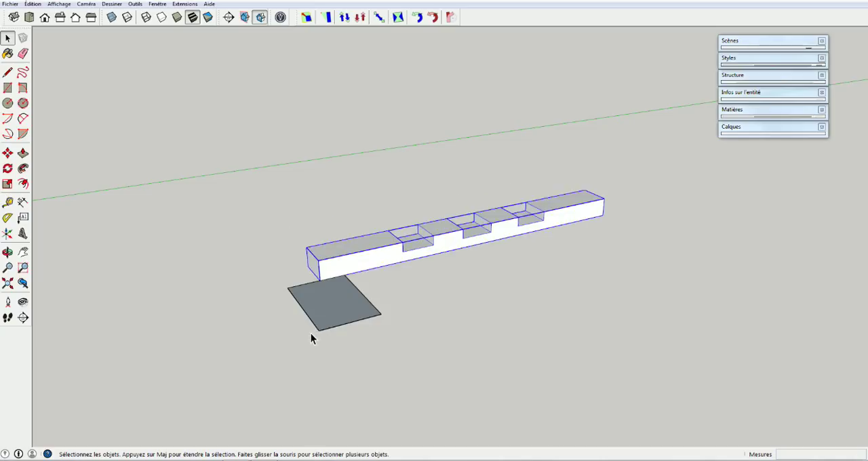
key(ctrl+y)
click(367, 309)
drag(283, 351, 293, 351)
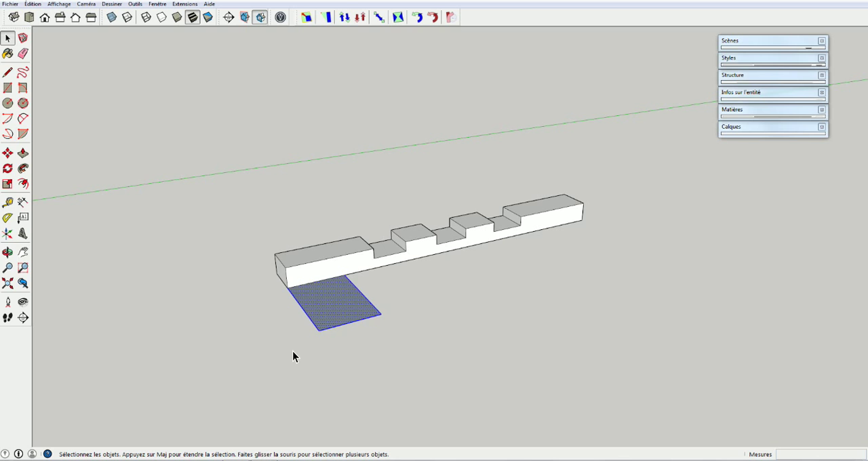
key(Delete)
Move the grouped slat about 60 mm away and delete the leftover edge of the rectangle
click(338, 266)
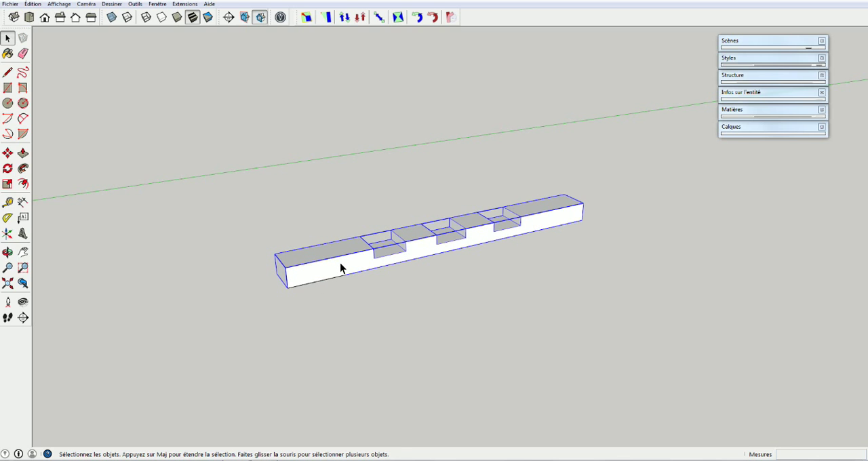
key(m)
drag(338, 261, 343, 238)
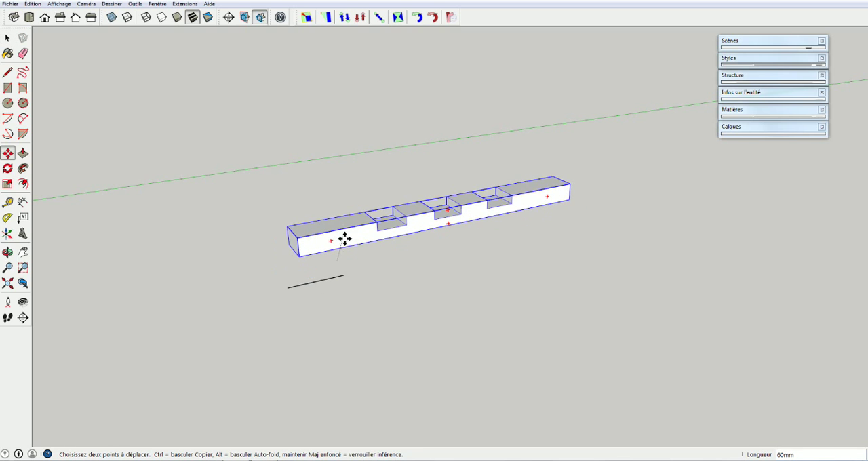
key(space)
click(310, 292)
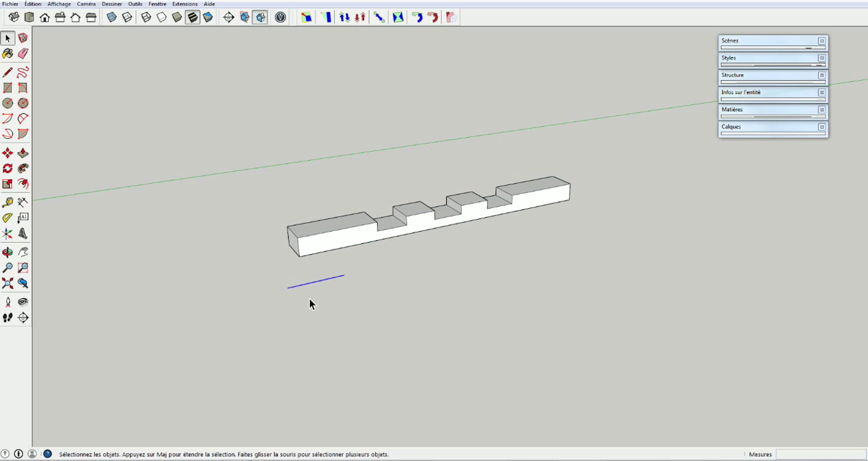
key(Delete)
Copy the slat group about 107 mm along the red axis from its lower end corner
drag(364, 232, 346, 277)
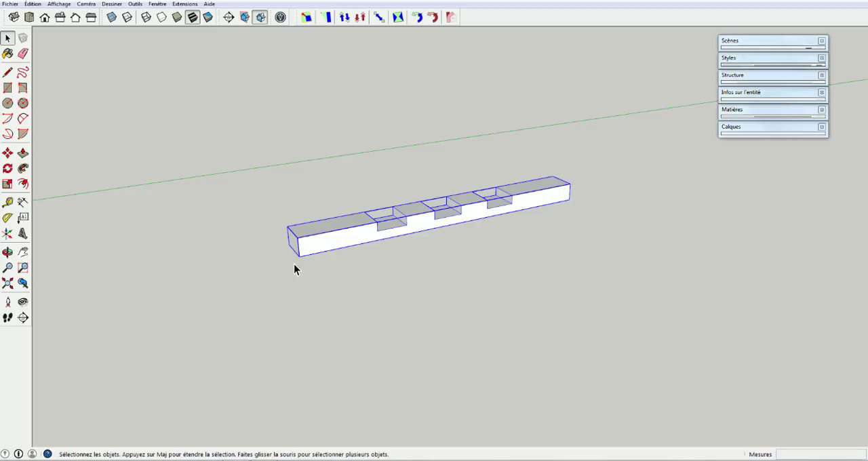
click(250, 283)
click(318, 241)
key(m)
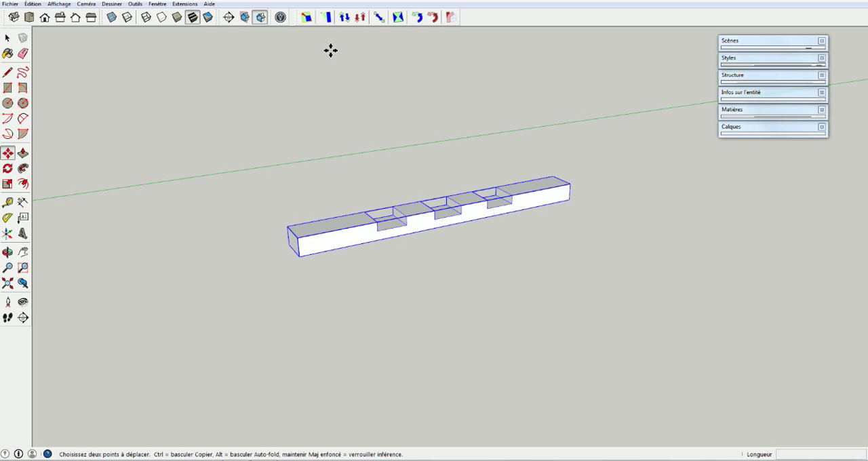
click(299, 258)
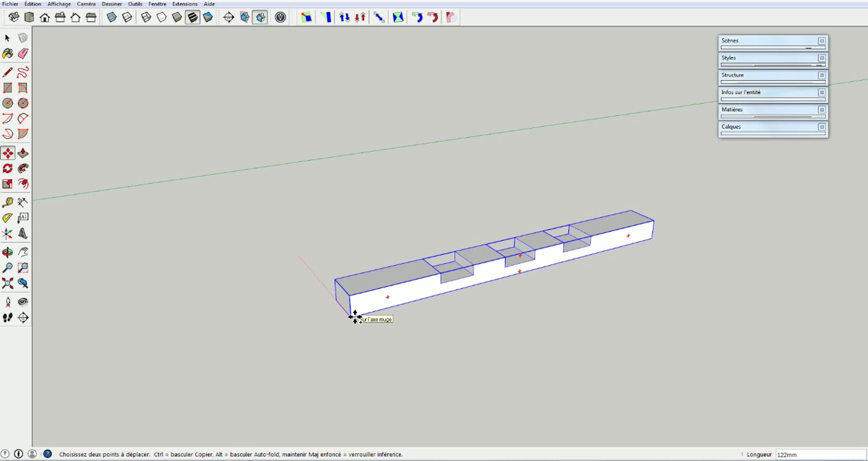
key(ctrl)
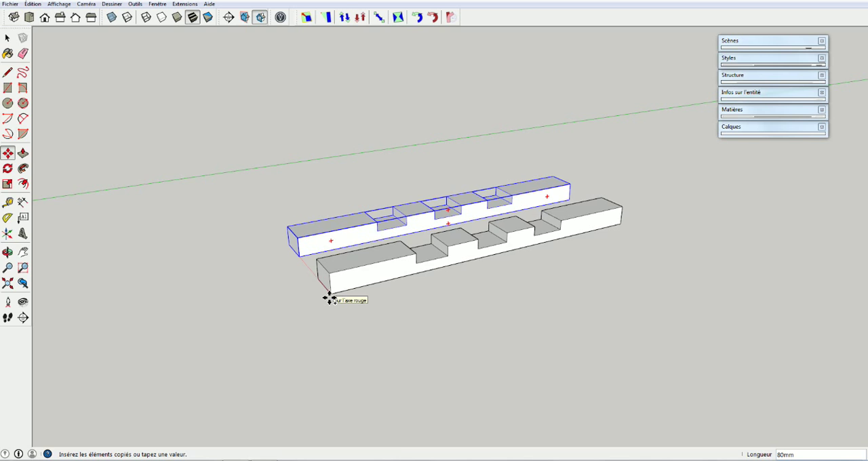
click(344, 310)
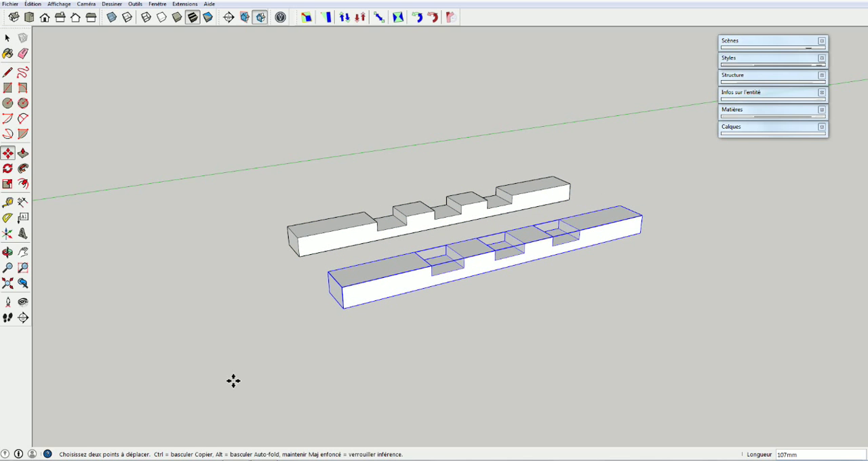
Select the original slat group and its copy alternately to check that they are separate objects
key(space)
click(326, 238)
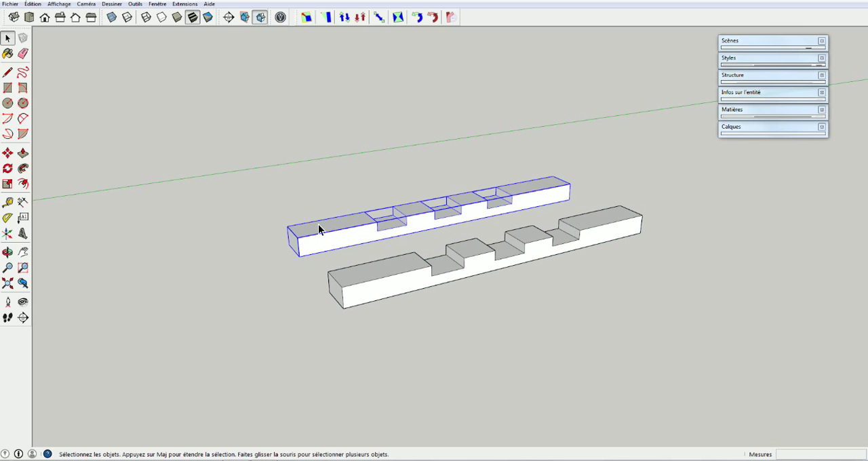
click(385, 278)
click(366, 232)
click(388, 277)
click(360, 238)
Open the original slat group for editing and extend its near end face about 92 mm with Push/Pull
triple_click(327, 235)
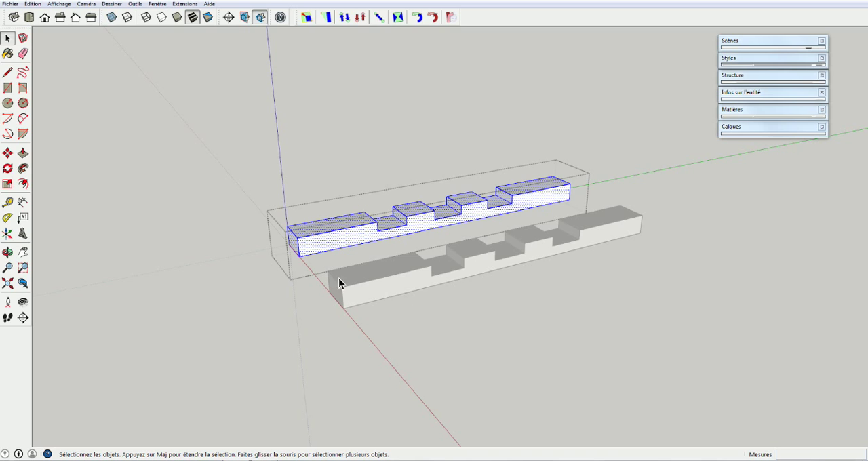
click(295, 245)
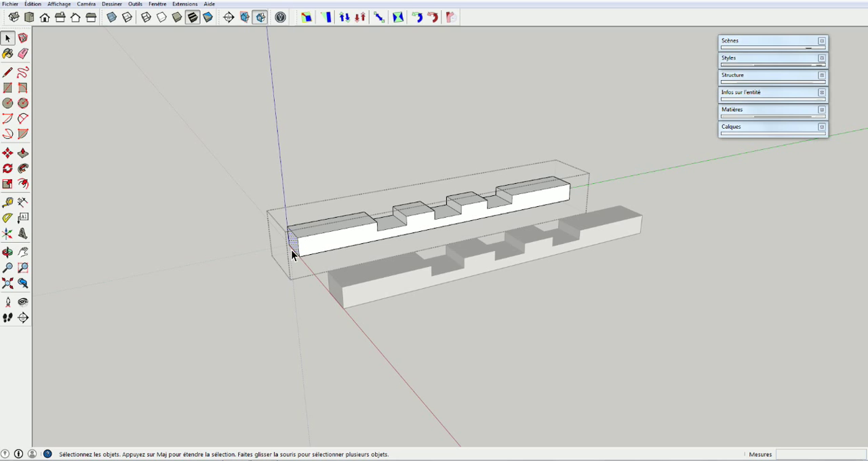
key(p)
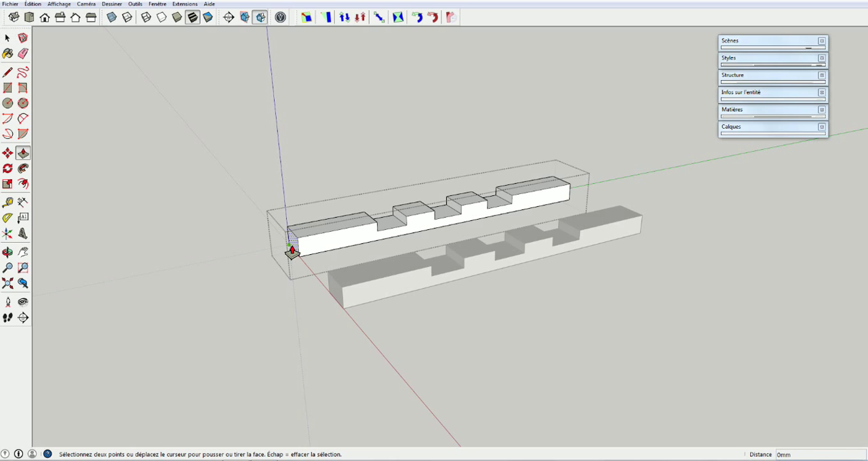
click(294, 248)
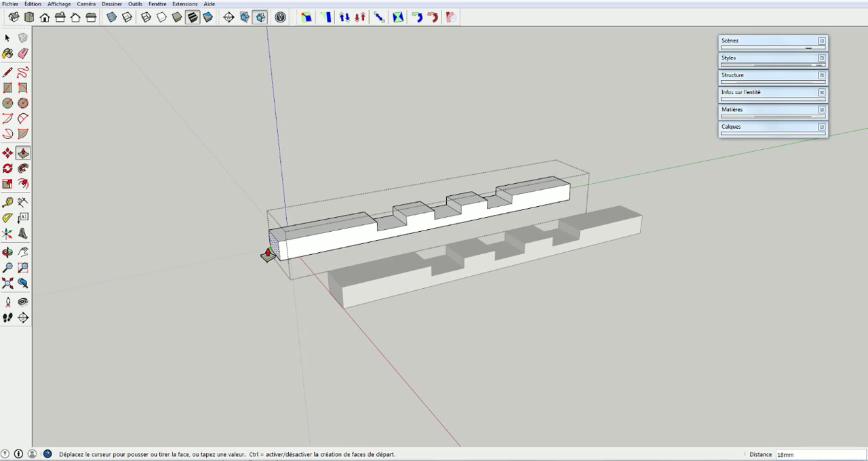
click(174, 303)
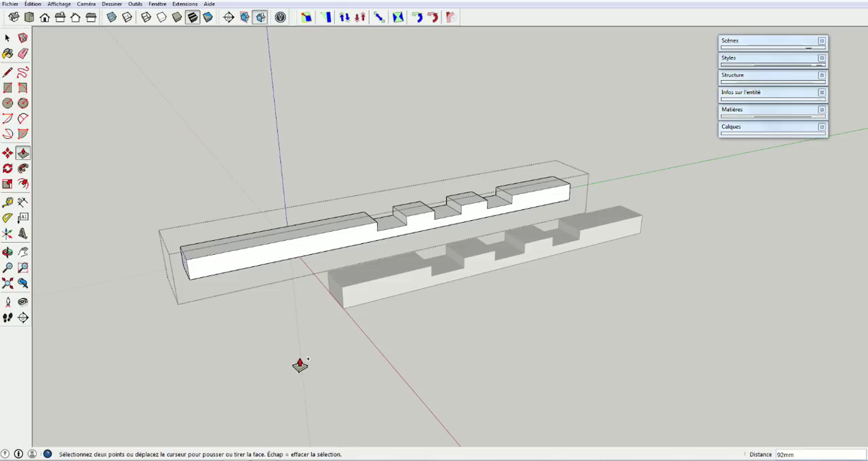
Undo the end extension, the slat copy, the group move and the grouping to restore the single ungrouped slat
key(ctrl+z)
key(ctrl+z)
key(ctrl+z)
key(ctrl+z)
key(ctrl+z)
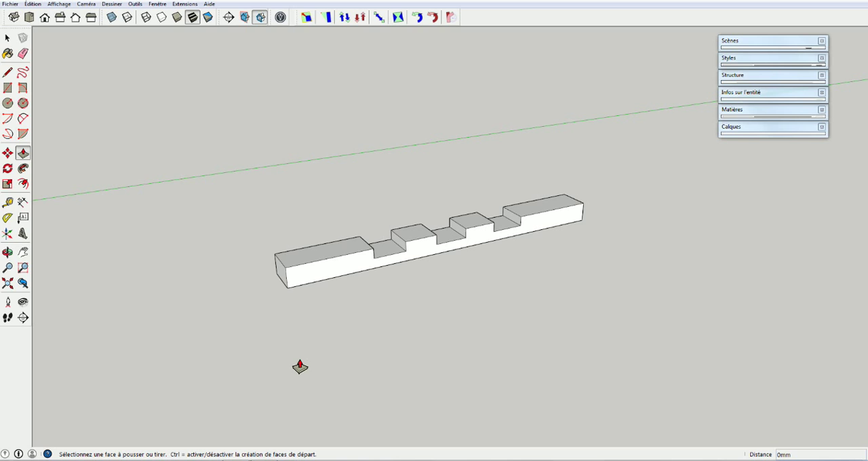
key(ctrl+z)
key(ctrl+z)
Select the slat's top faces, end face and long side individually to check that the geometry is ungrouped
key(space)
double_click(334, 274)
click(321, 258)
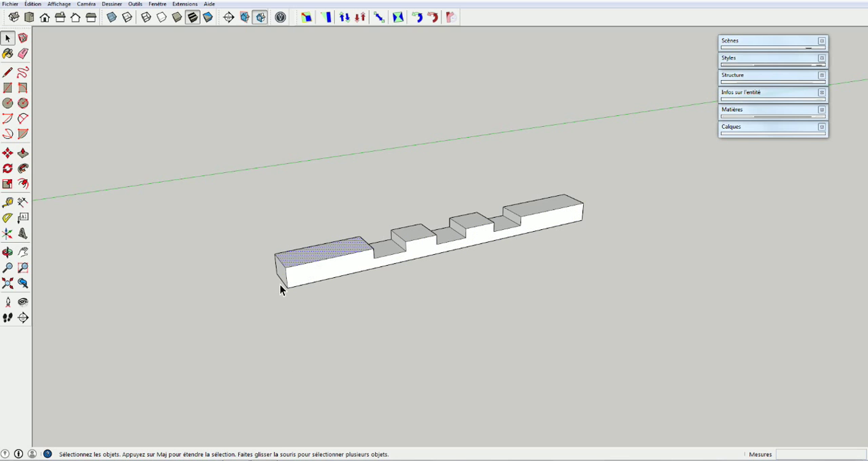
click(281, 274)
click(308, 275)
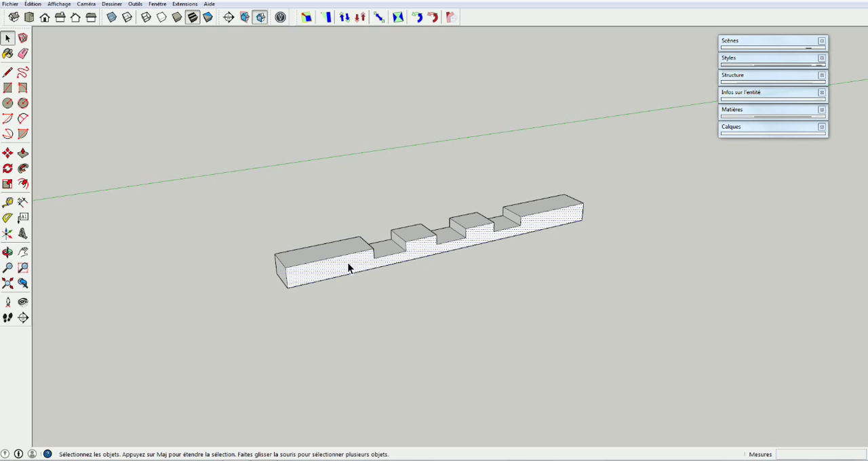
click(416, 232)
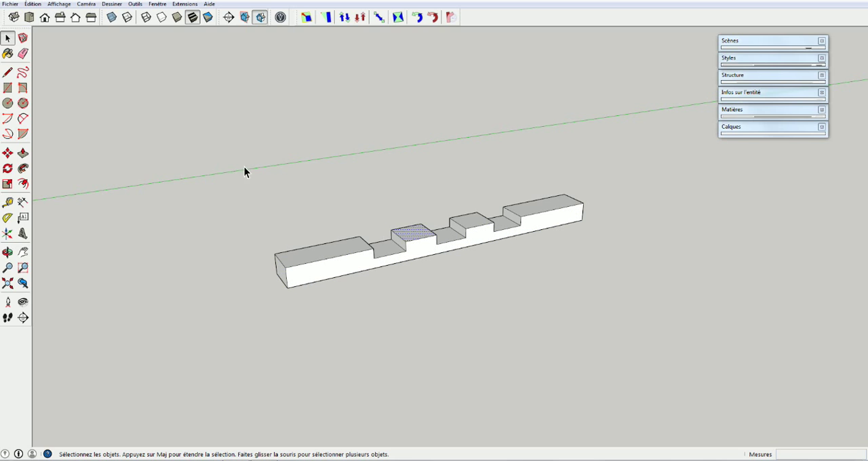
Create a component named Traverse from the whole slat, with replacement of the selection by the component turned off
drag(352, 292, 591, 329)
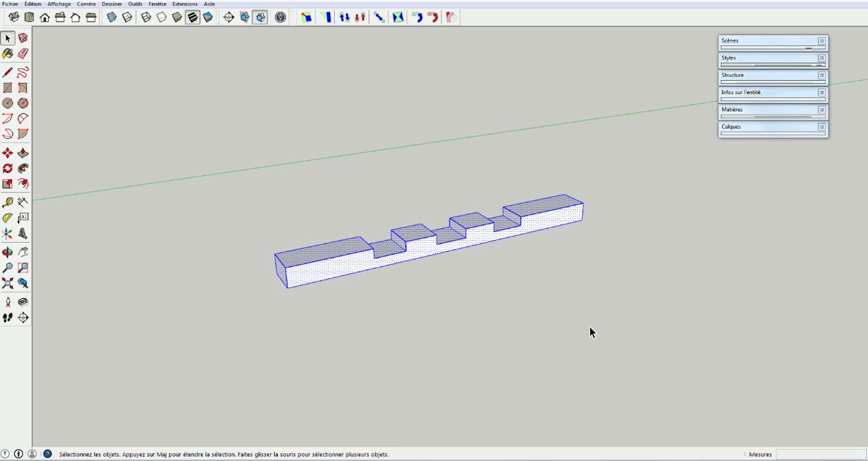
right_click(363, 262)
click(402, 329)
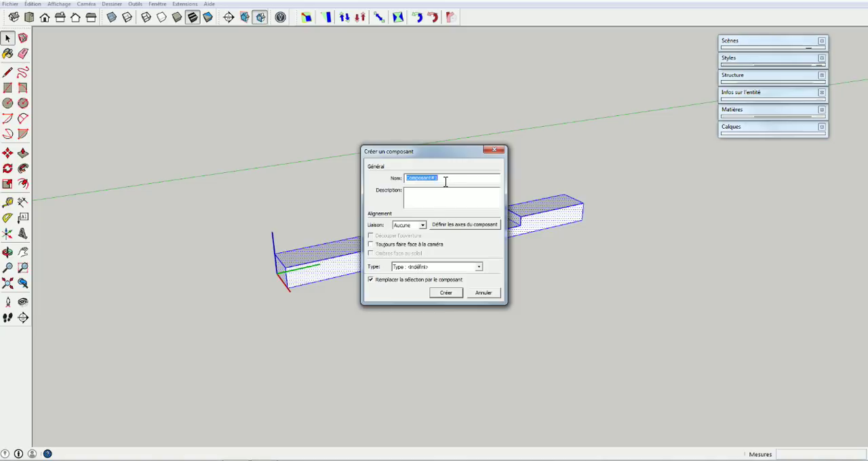
text(mo)
key(BackSpace)
key(BackSpace)
key(BackSpace)
text(Traverse)
click(371, 279)
click(446, 293)
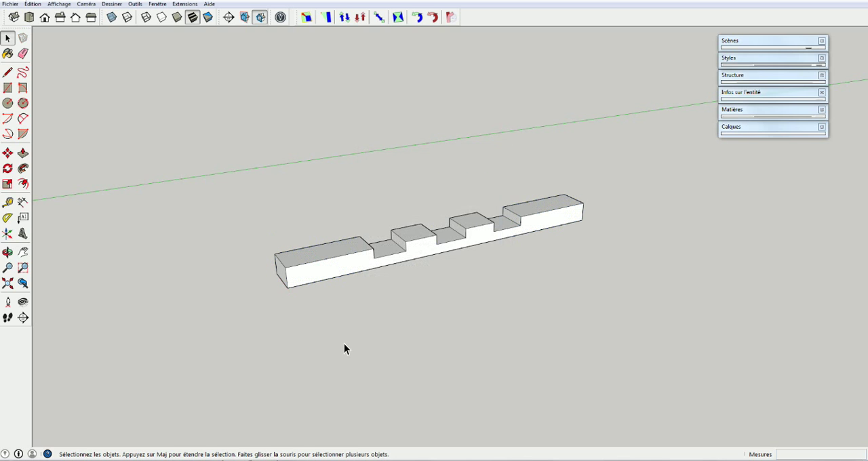
Select the slat's top, end, notch and side faces individually to check whether it is still loose geometry
click(316, 256)
click(281, 274)
click(384, 252)
click(414, 234)
click(444, 237)
click(305, 281)
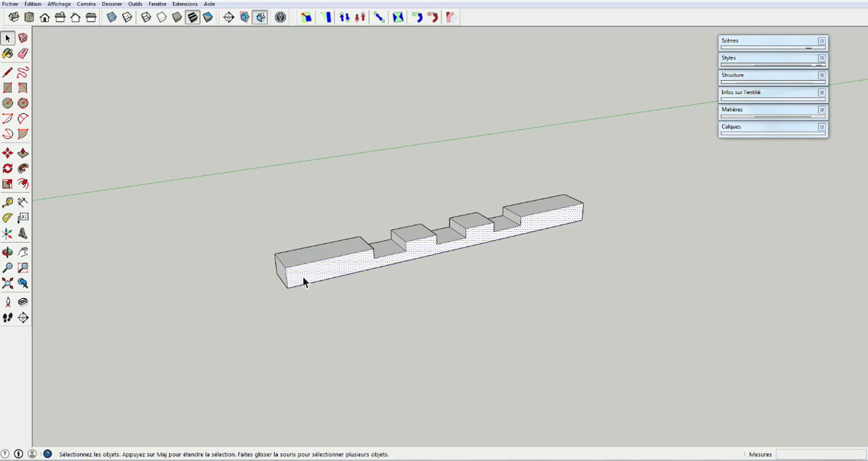
Draw a rectangle about 58 × 36 mm from the slat's near bottom corner and move its edge at that corner about 27 mm
key(r)
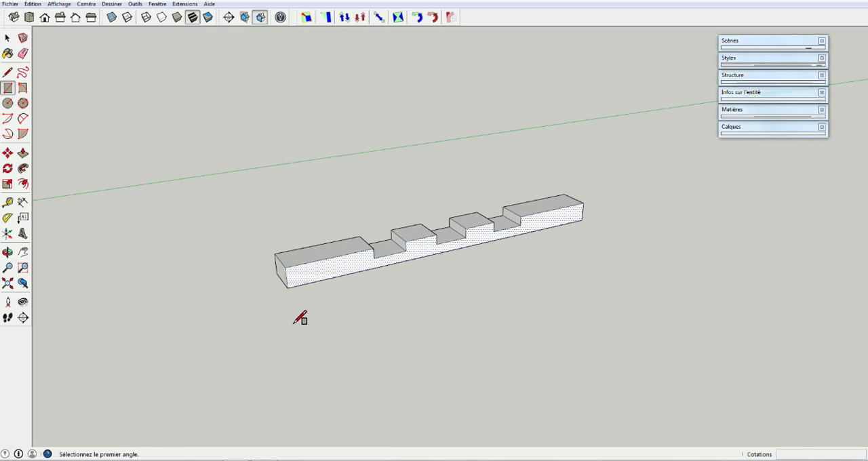
click(288, 288)
click(357, 309)
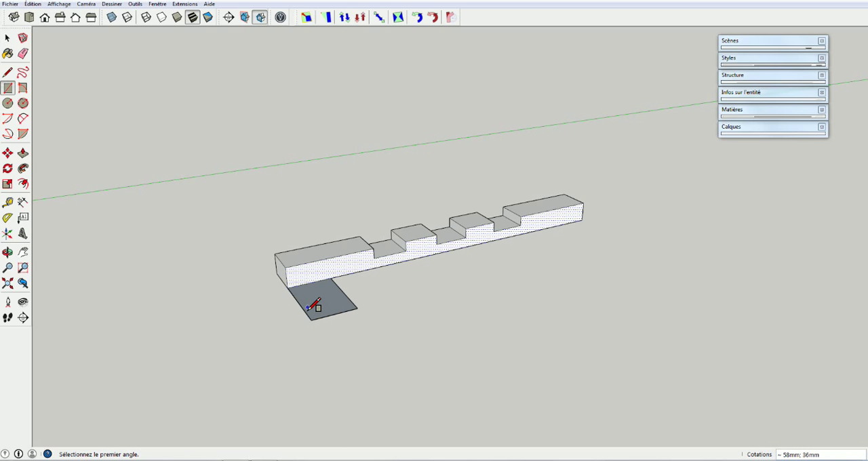
key(m)
key(space)
click(302, 308)
key(m)
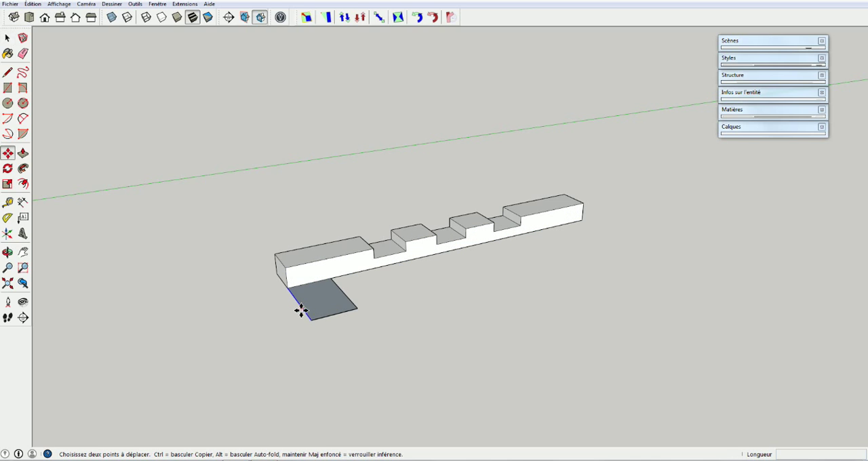
click(302, 309)
click(269, 324)
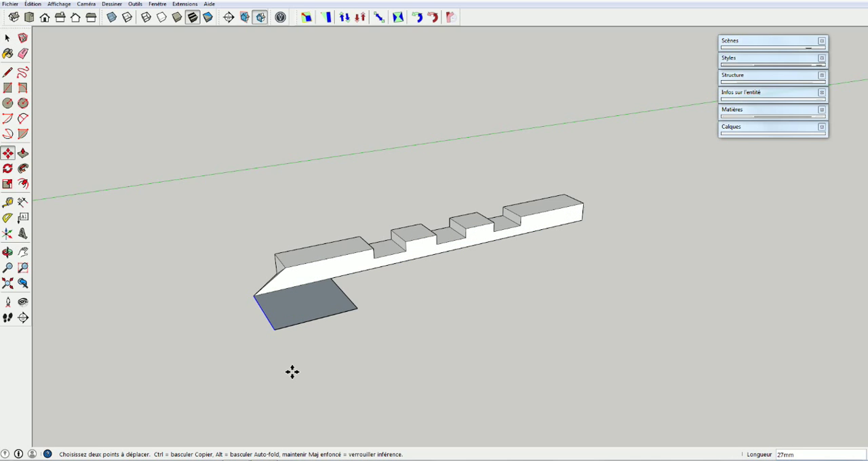
Undo the edge move and delete the rectangle beside the slat
key(ctrl+z)
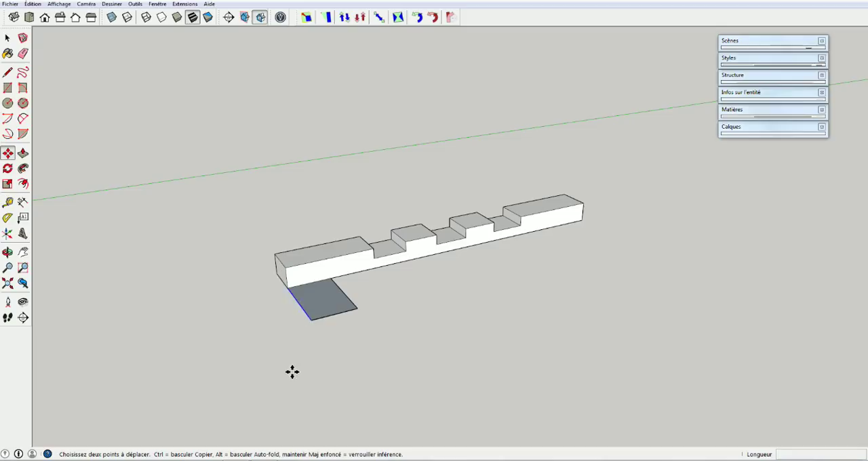
key(space)
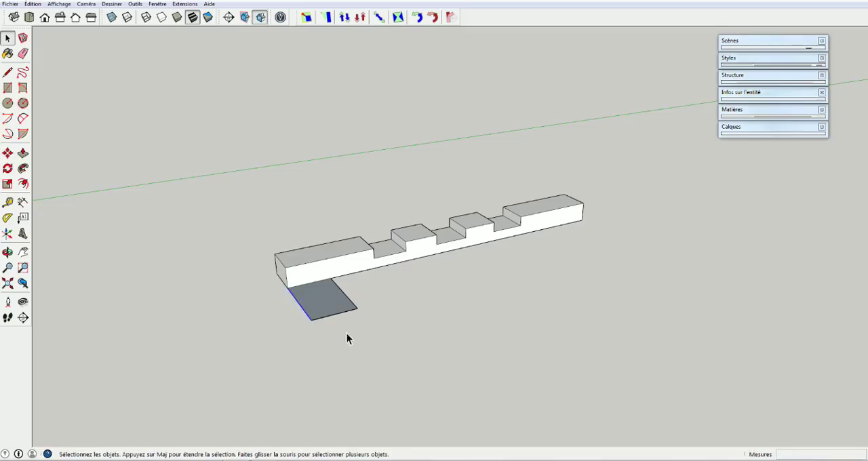
drag(367, 299, 309, 334)
key(Delete)
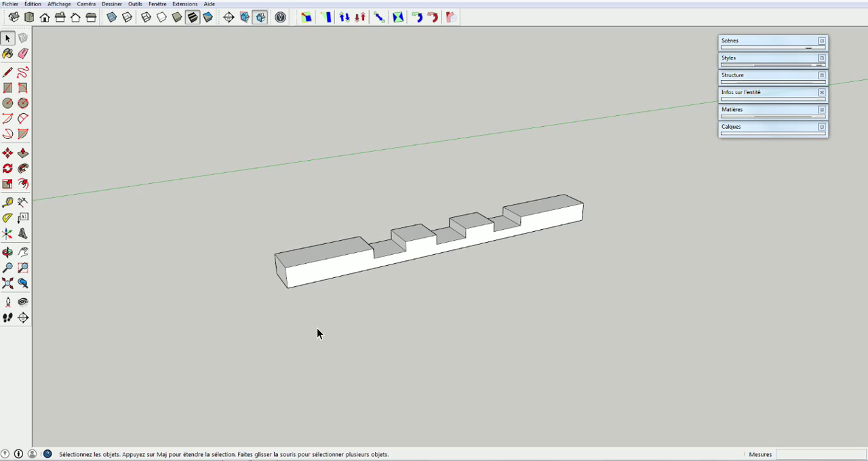
Make the whole slat a component named Traverse, replacing the selection with it and overwriting the existing definition of that name
right_click(335, 268)
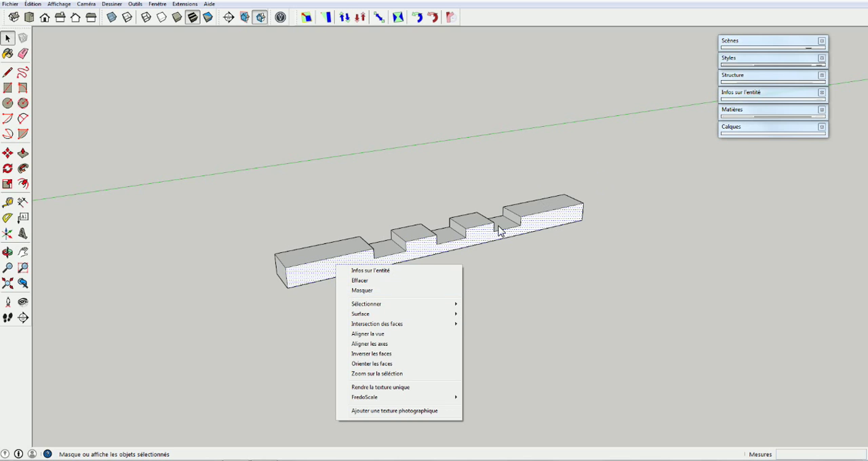
click(623, 190)
drag(256, 333, 230, 338)
right_click(347, 263)
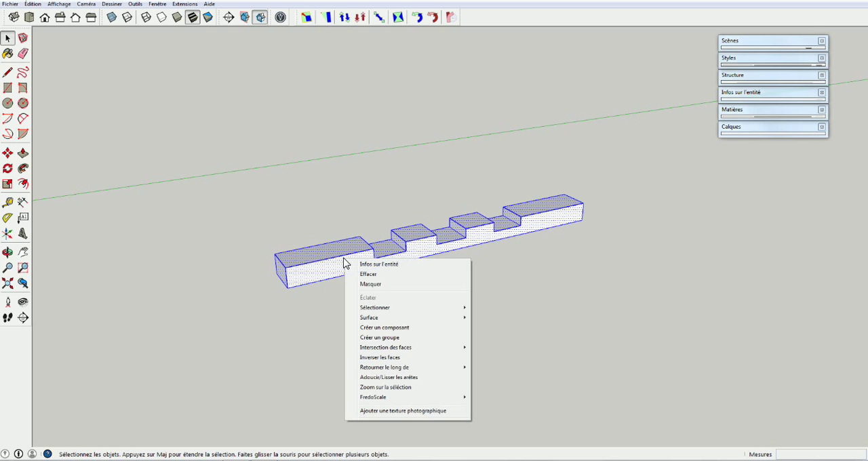
click(374, 328)
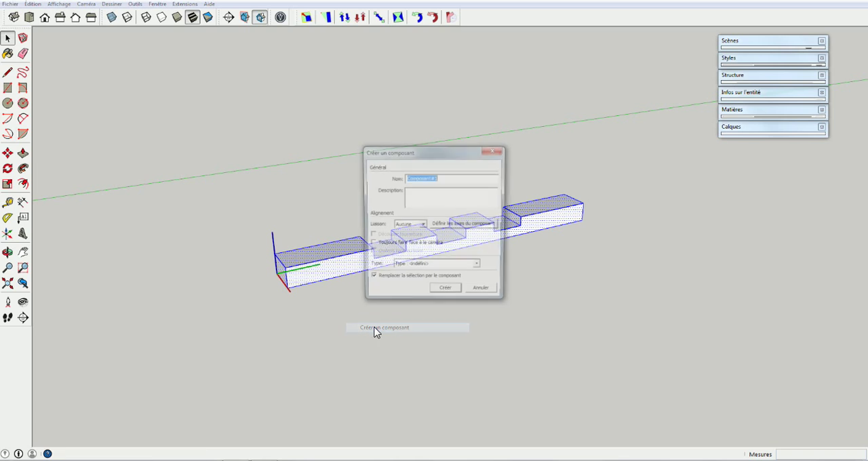
click(371, 280)
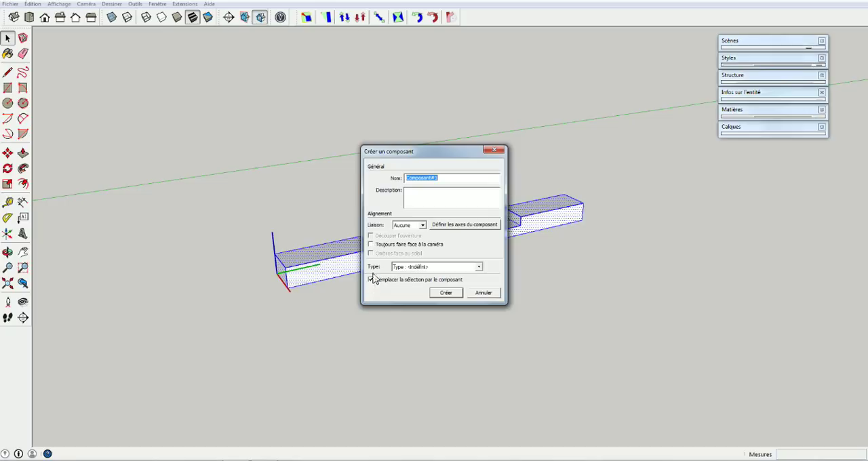
text(Traverse)
click(447, 293)
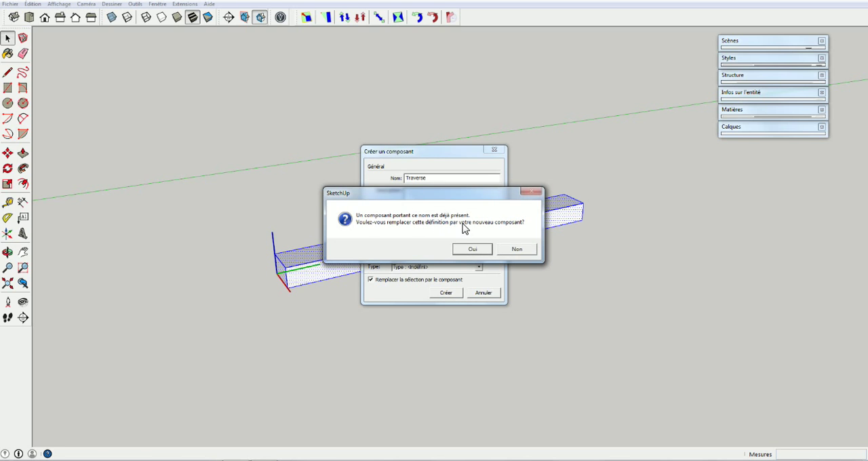
click(468, 252)
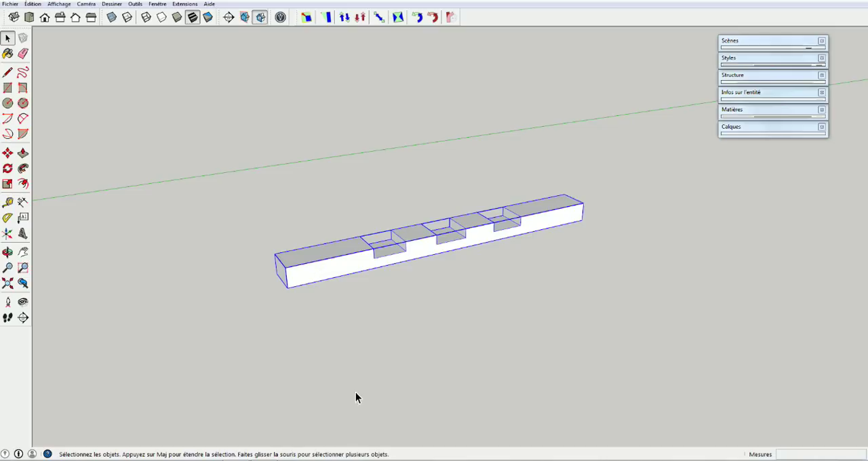
Copy the slat component from its near bottom corner along the red axis, leaving a 30 mm gap between the slats
key(m)
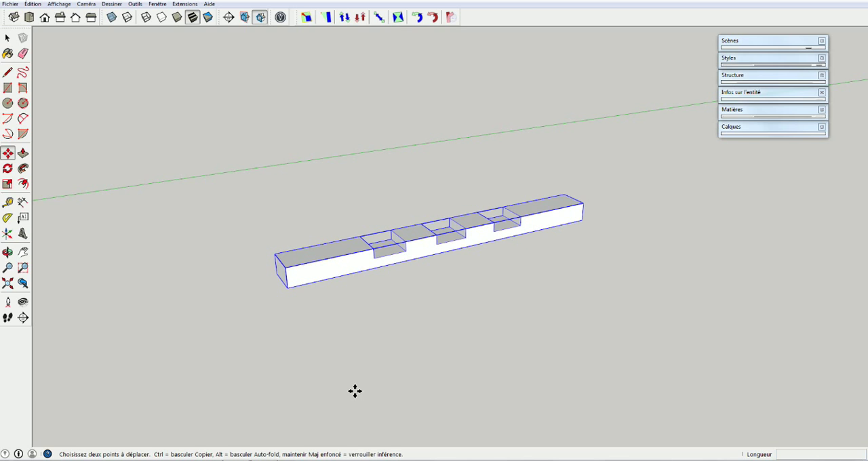
click(290, 289)
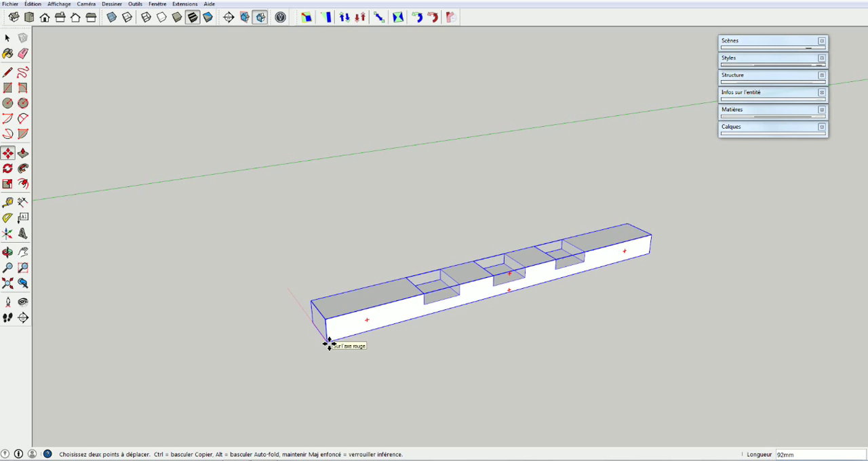
key(ctrl)
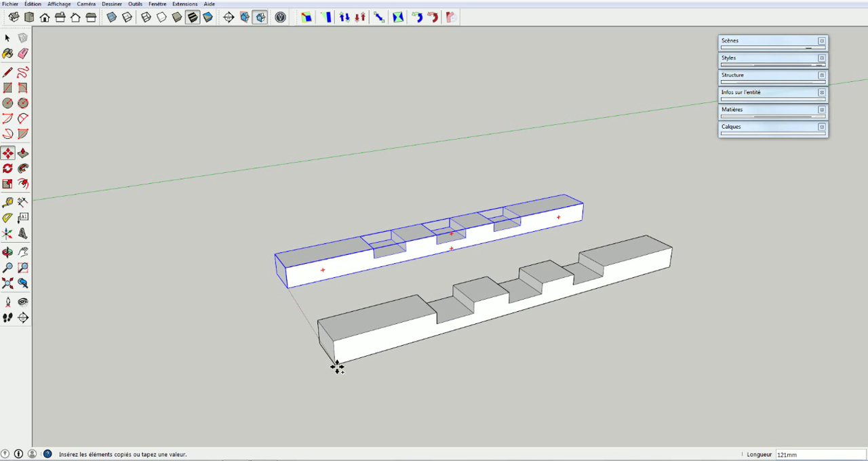
click(343, 367)
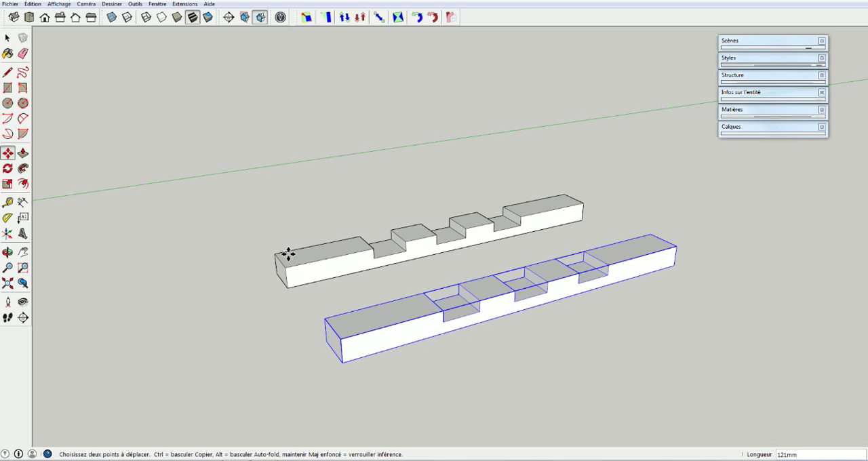
text(60)
key(Return)
Measure the gap between the original slat and its copy at their near bottom corners
key(o)
drag(301, 397, 469, 355)
key(m)
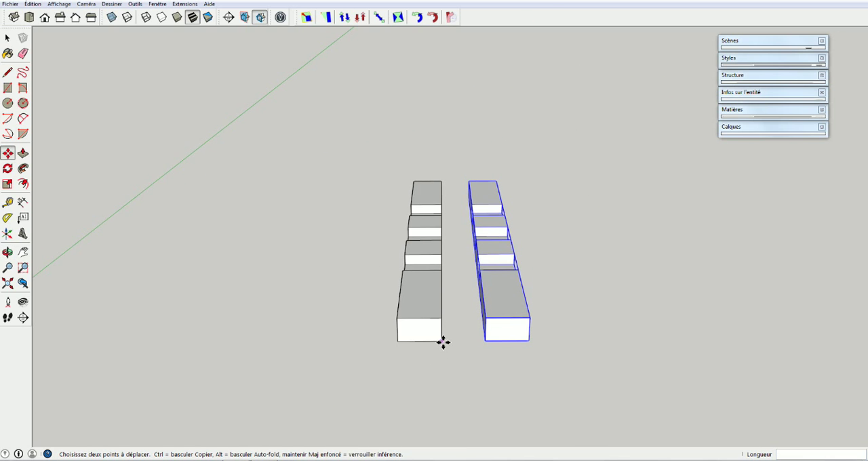
key(t)
click(441, 341)
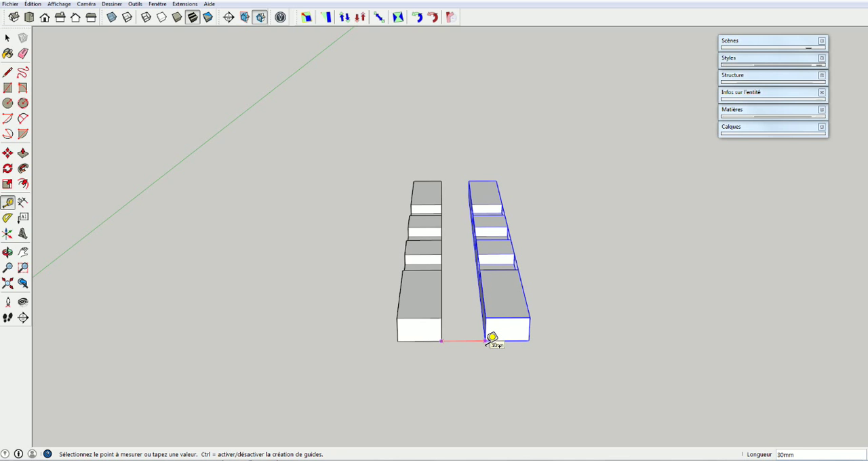
key(space)
Open the original slat component for editing and extend its near end face about 42 mm with Push/Pull
middle_drag(531, 343, 245, 369)
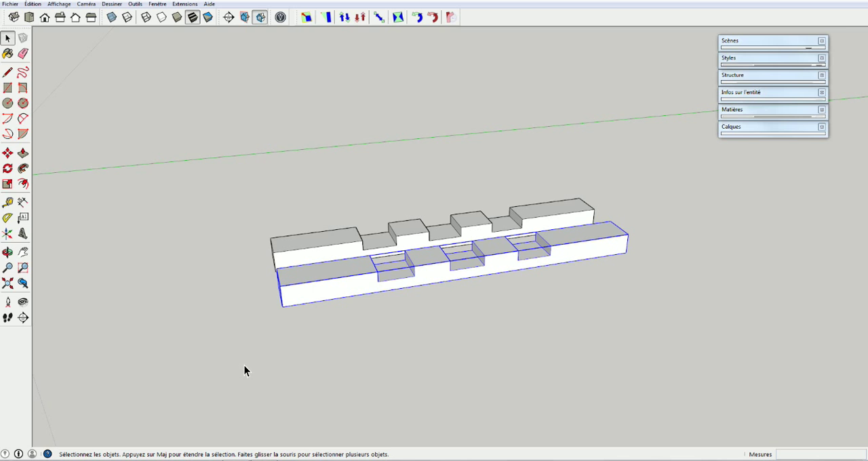
middle_drag(294, 259, 429, 366)
click(341, 320)
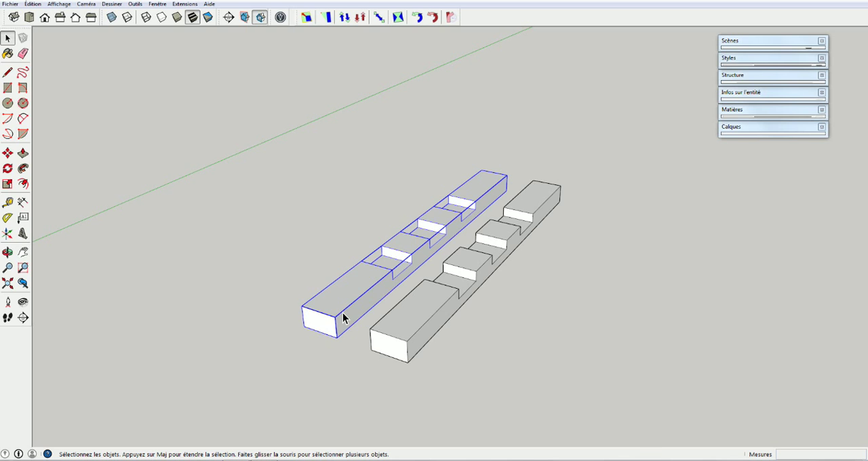
triple_click(341, 312)
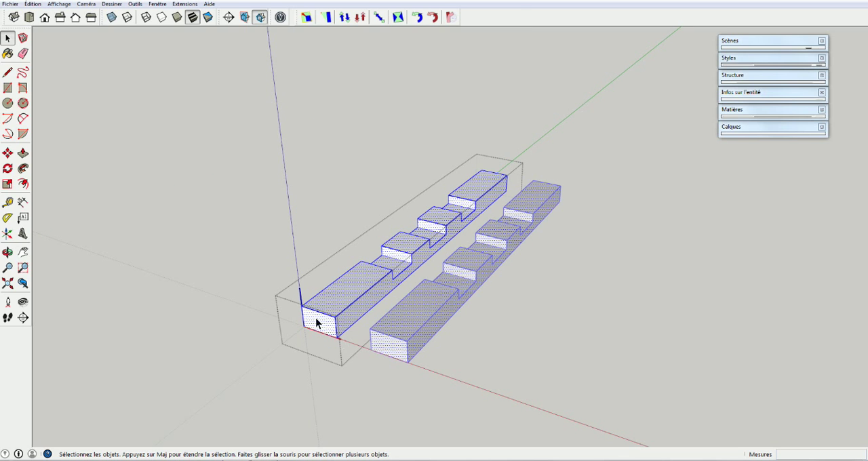
click(324, 328)
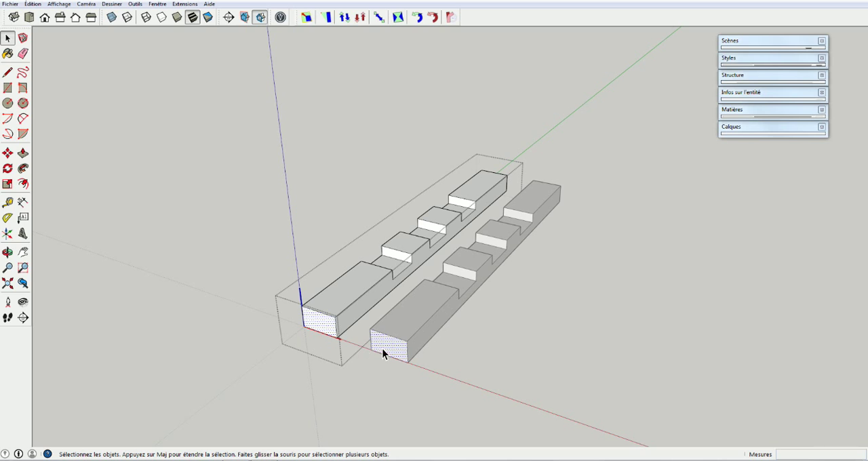
key(p)
click(309, 324)
click(277, 362)
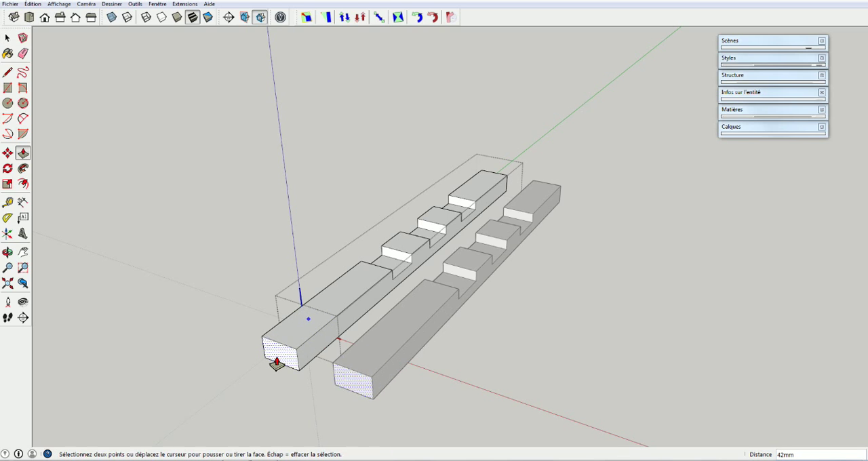
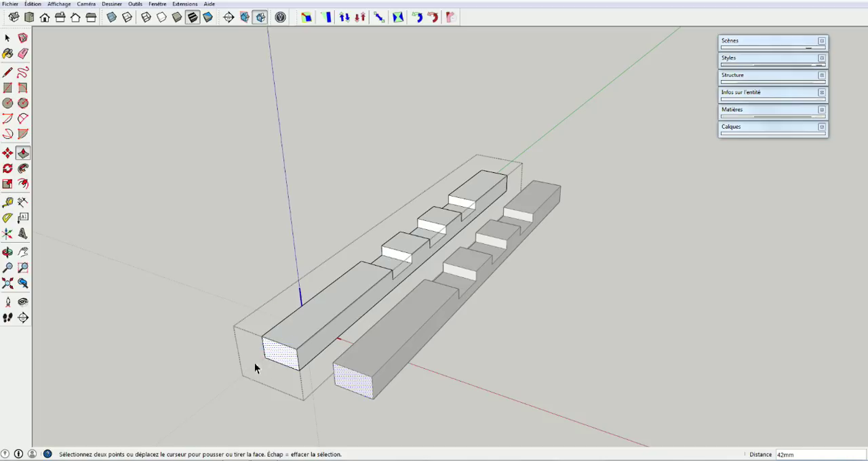
Leave component editing and copy the second slat 60 mm along the red axis, using the offset between the two slats' near bottom corners
key(space)
click(198, 421)
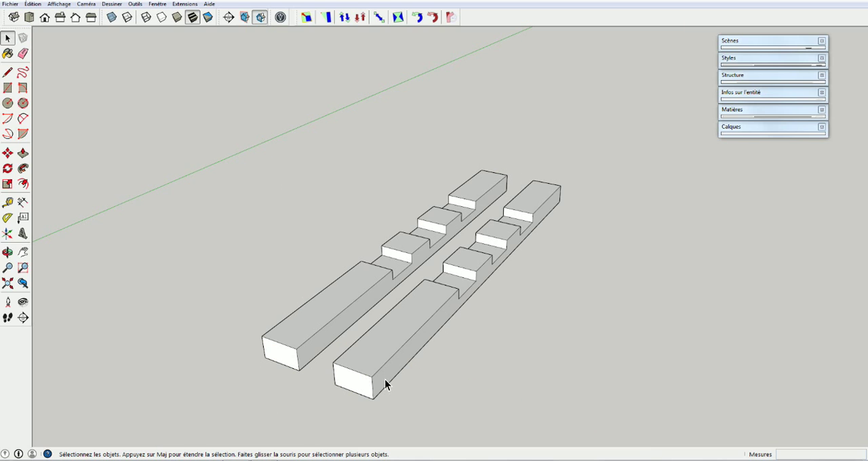
click(373, 393)
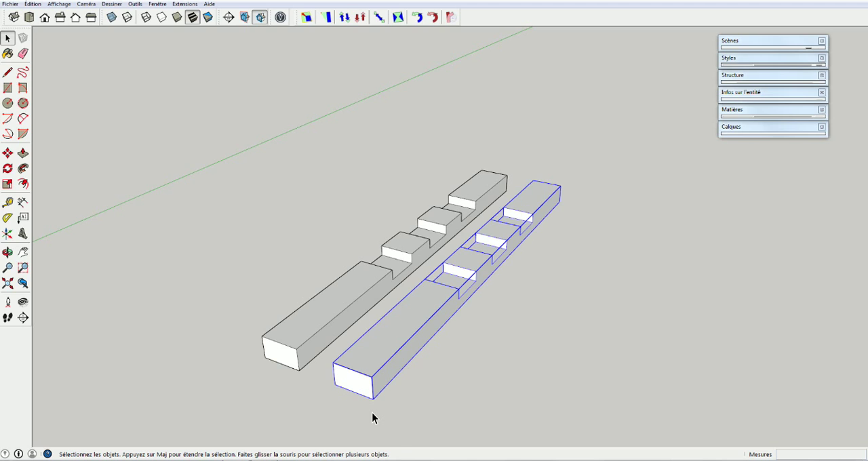
key(m)
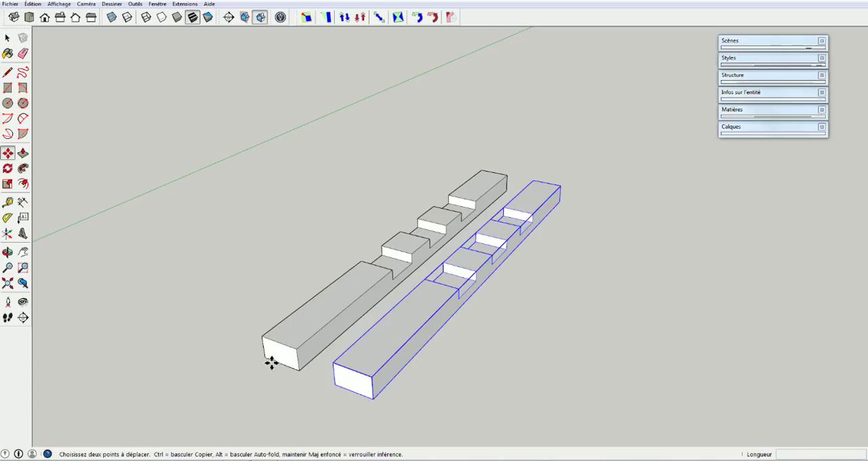
click(302, 373)
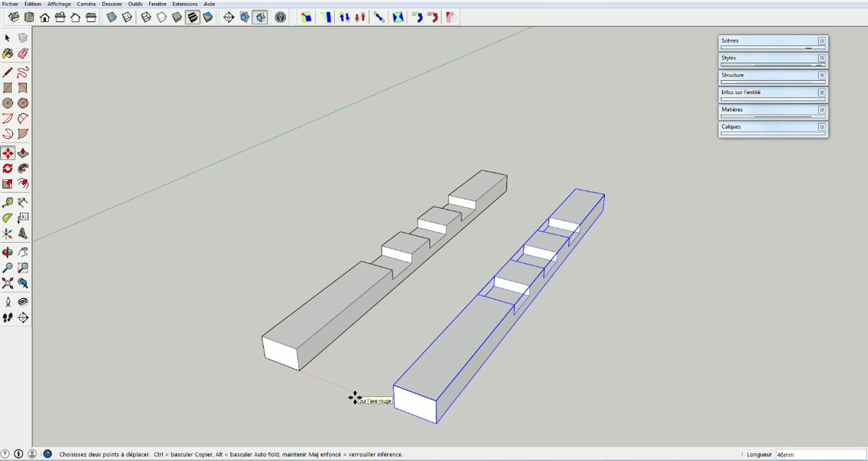
key(ctrl)
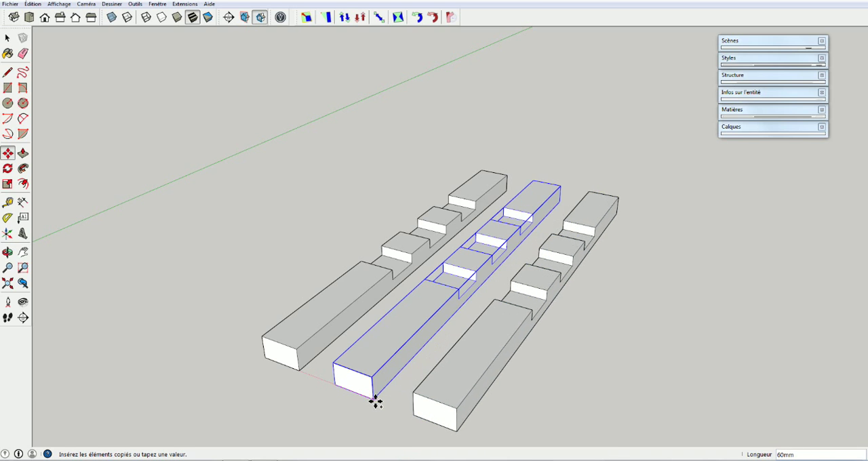
click(375, 402)
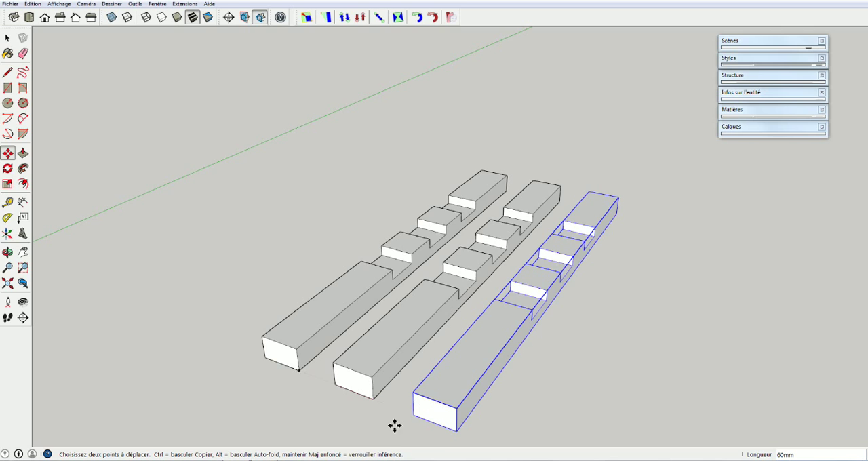
key(space)
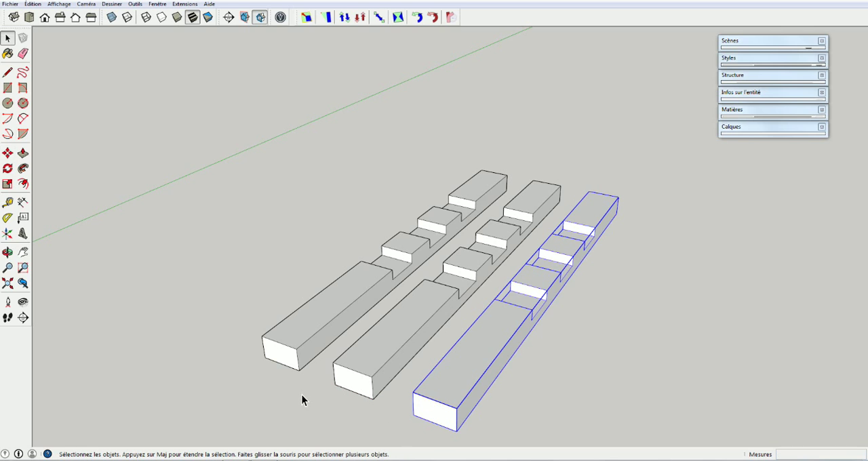
Measure the gap between the second and third slats at their near bottom corners
click(288, 388)
middle_drag(288, 388, 425, 419)
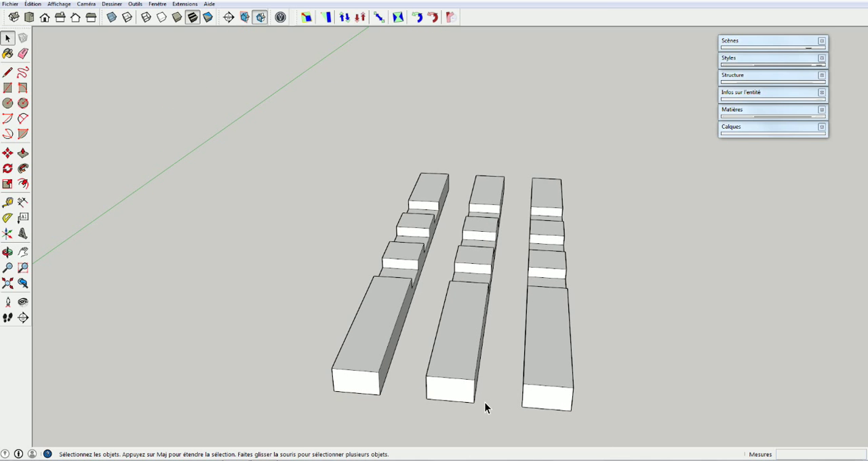
key(t)
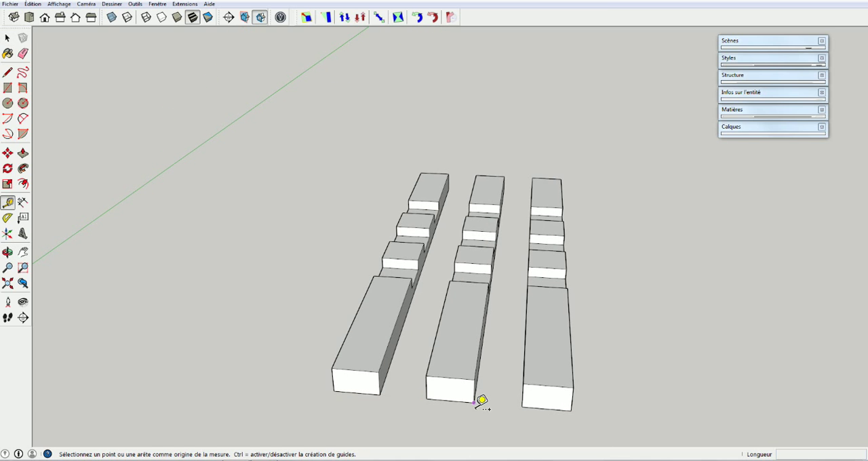
click(474, 403)
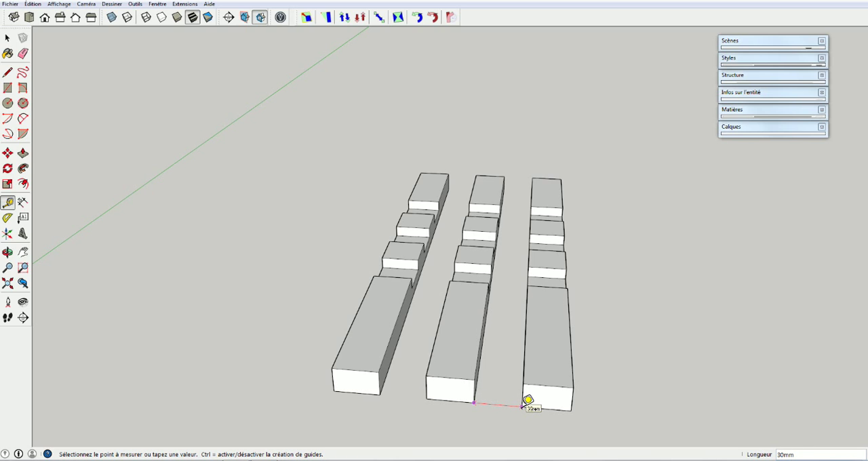
key(space)
Select all three slats and combine them into a group
middle_drag(477, 431, 329, 414)
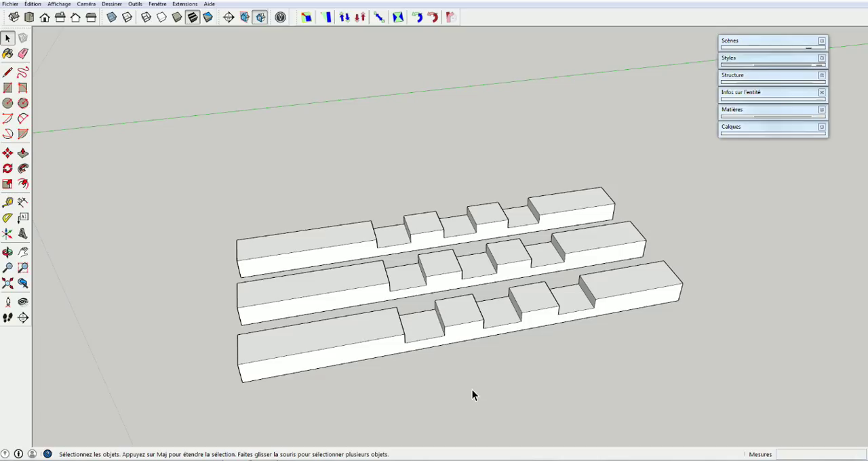
scroll(473, 388, down, 2)
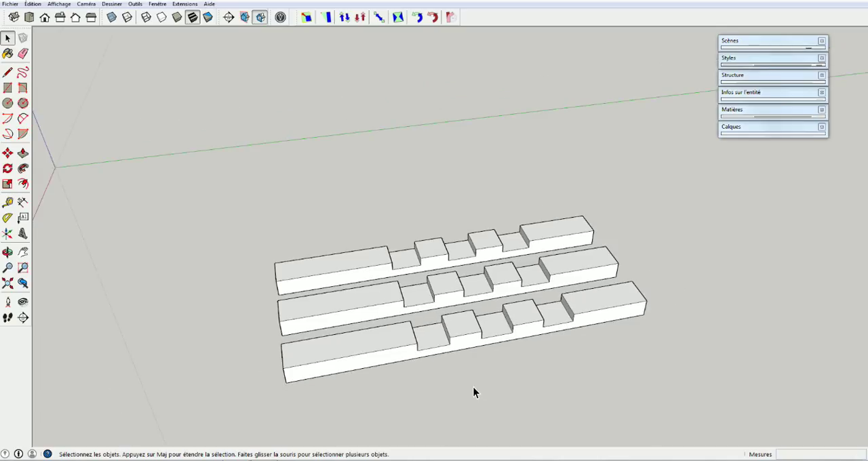
middle_drag(473, 388, 633, 350)
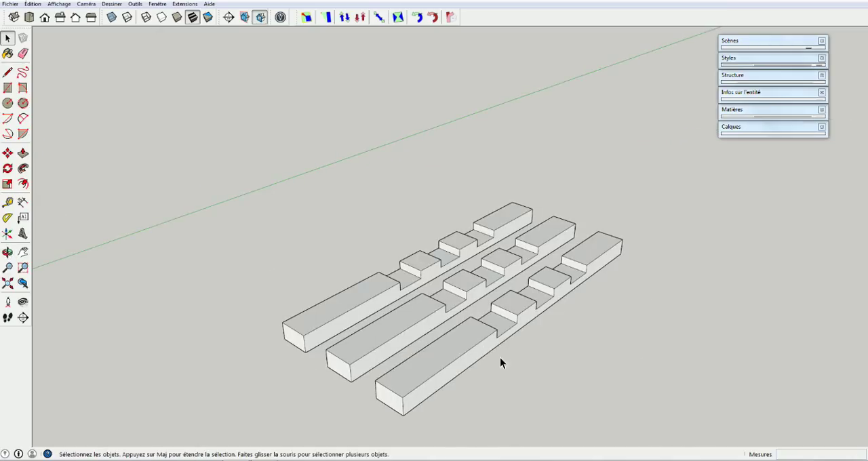
middle_drag(638, 358, 454, 364)
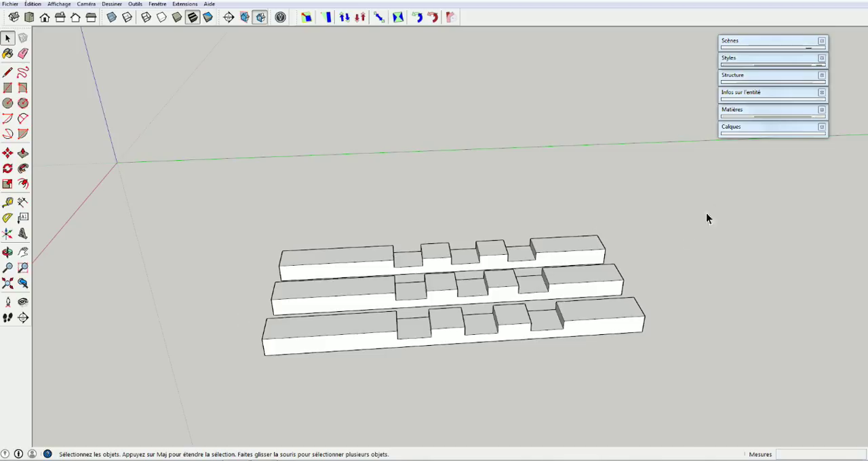
drag(397, 367, 254, 381)
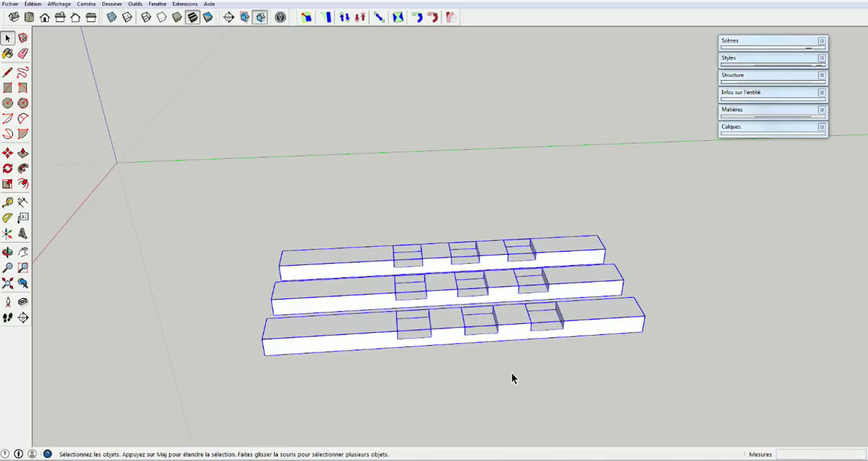
right_click(373, 296)
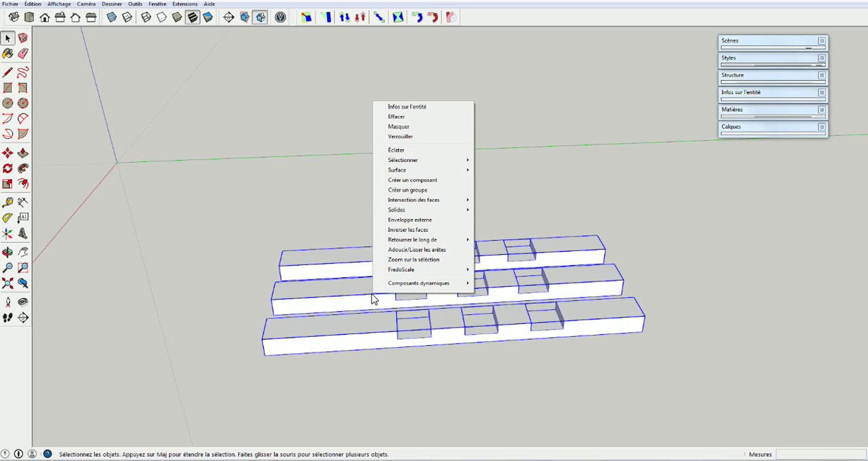
click(416, 191)
Copy the group of three slats about 432 mm along the green axis, starting from its near bottom corner
middle_drag(315, 377, 401, 315)
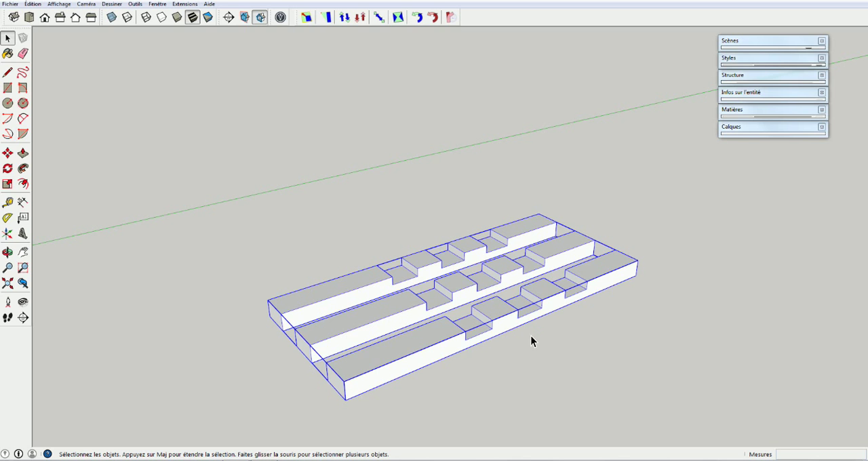
middle_drag(359, 397, 279, 410)
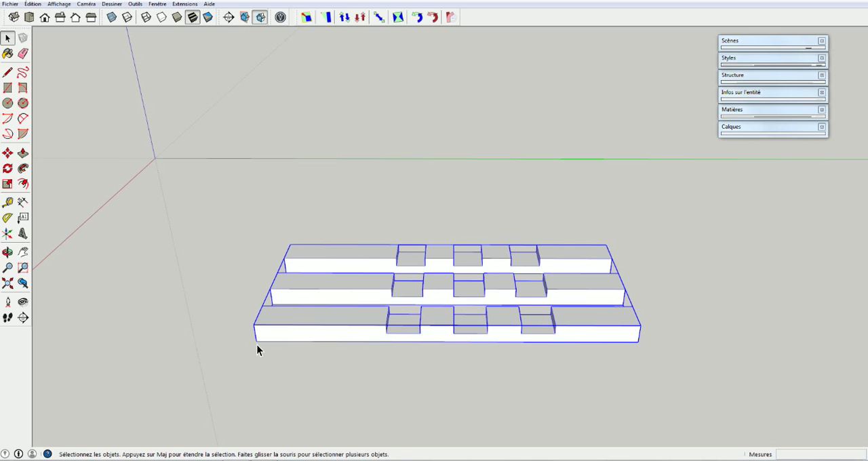
key(m)
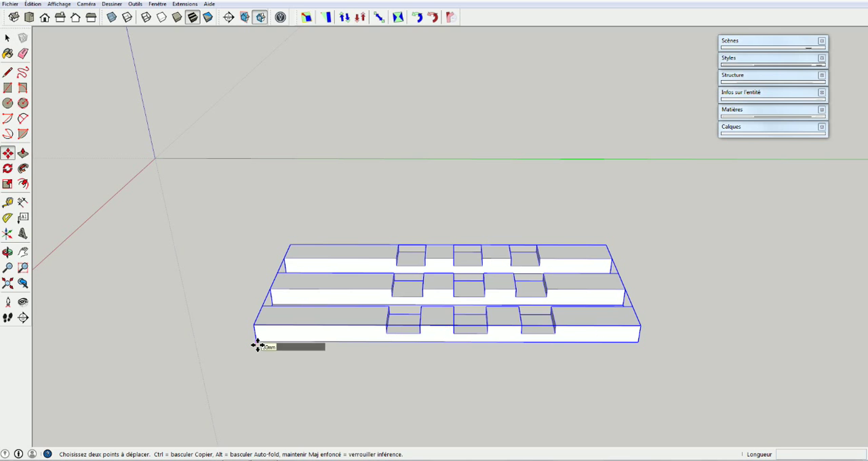
click(258, 346)
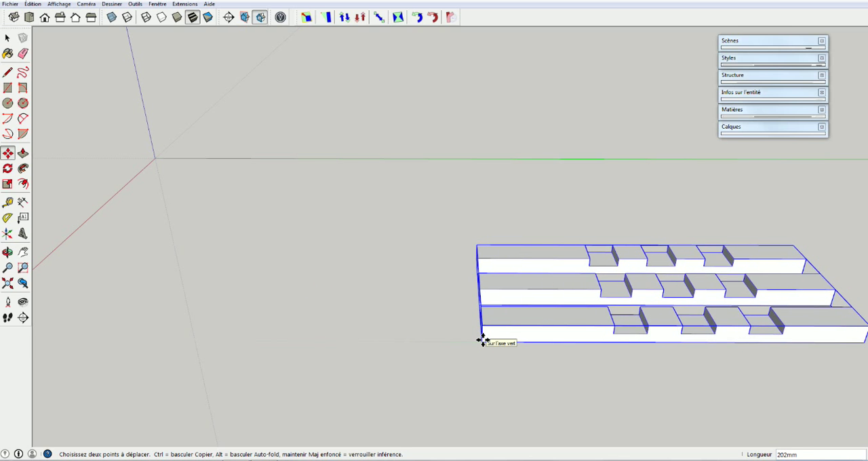
key(ctrl)
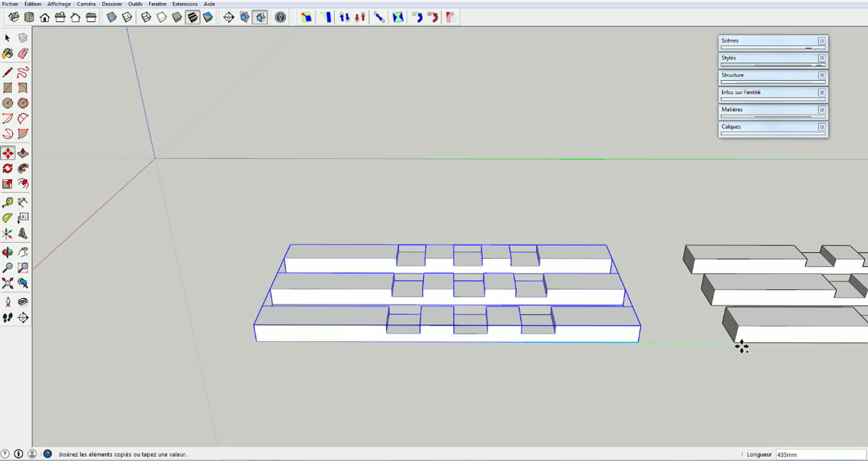
click(741, 348)
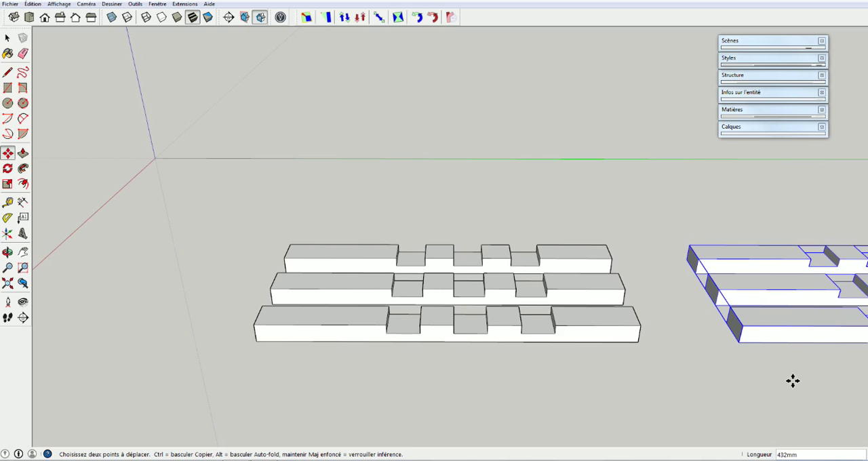
scroll(760, 385, down, 2)
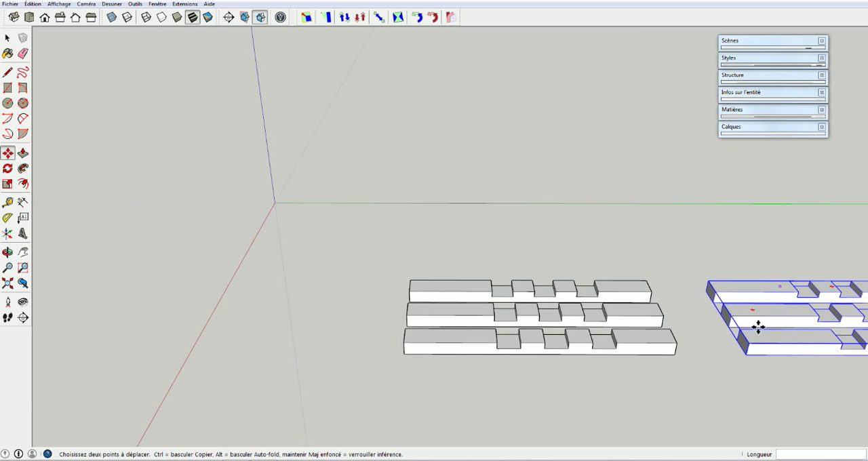
key(space)
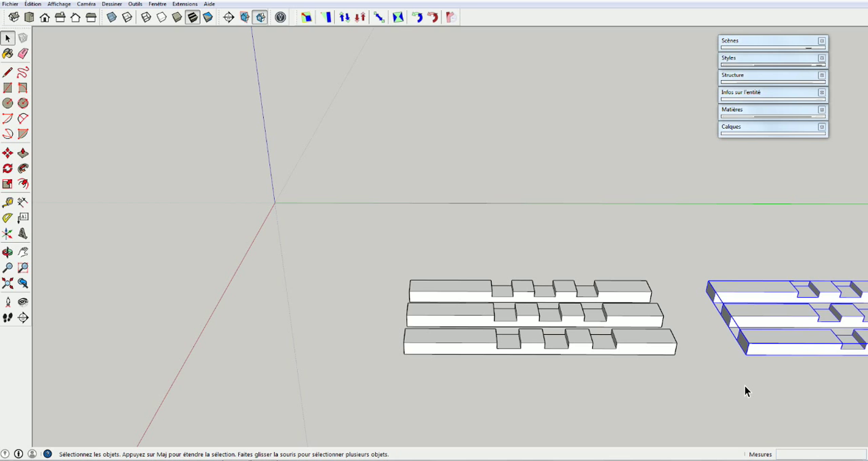
Rotate the copied group 180° around the red axis, pivoting on its near bottom edge, to turn the notches downward
mouse_move(745, 386)
middle_down()
mouse_move(641, 388)
mouse_move(575, 333)
mouse_move(603, 324)
mouse_move(739, 330)
mouse_move(732, 339)
mouse_move(783, 325)
mouse_move(777, 344)
mouse_move(401, 337)
mouse_move(447, 329)
middle_up()
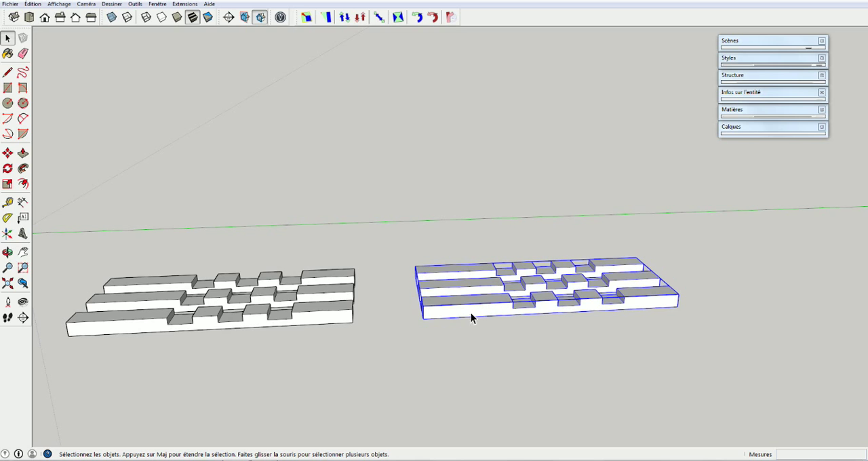
click(6, 170)
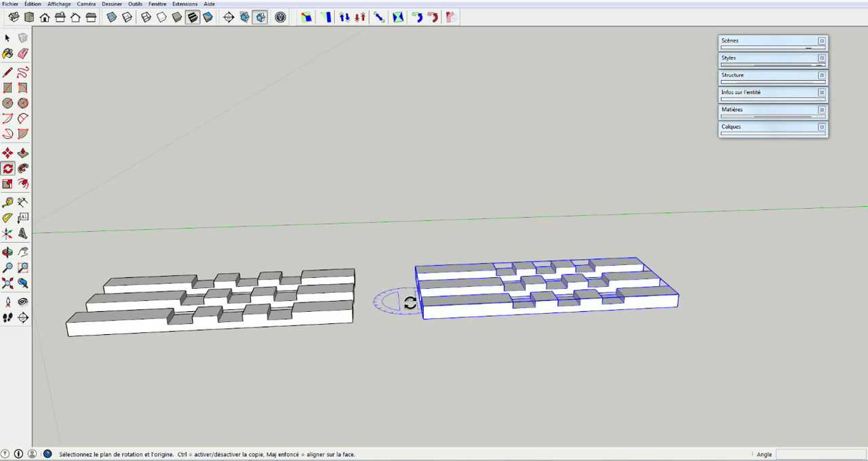
middle_drag(417, 296, 459, 320)
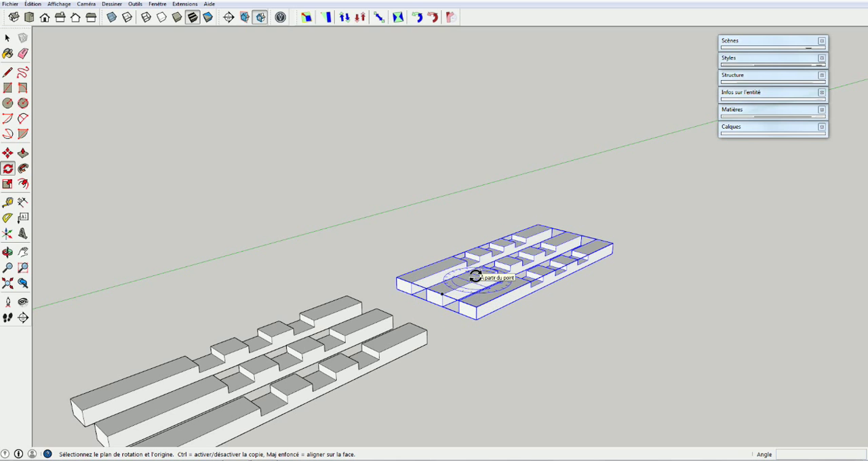
middle_drag(522, 311, 339, 313)
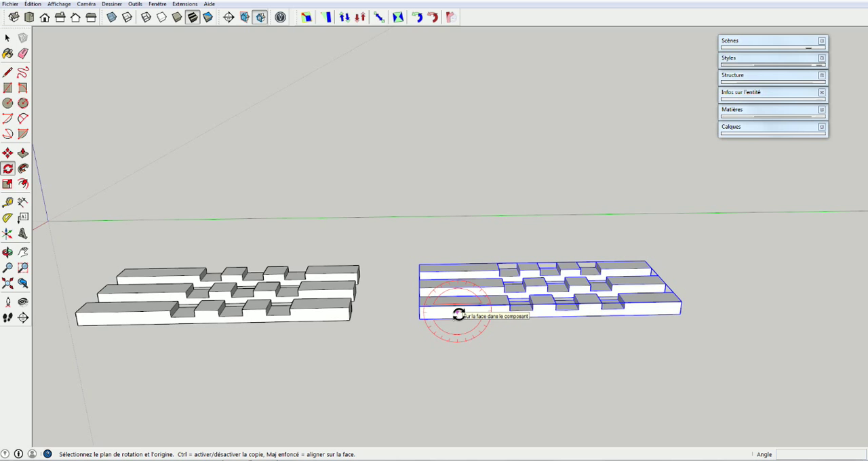
click(551, 317)
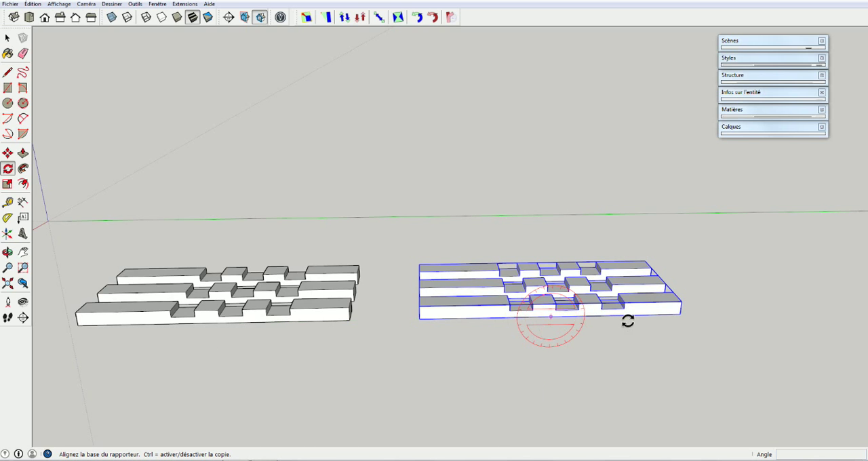
click(650, 319)
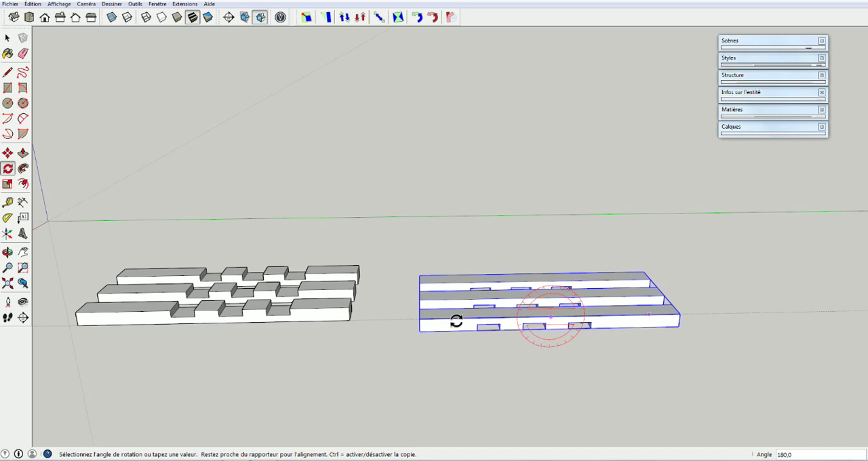
click(456, 322)
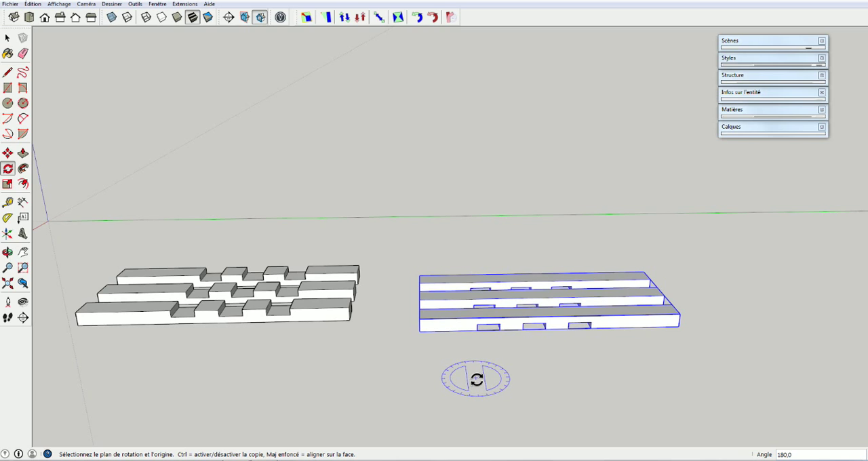
key(space)
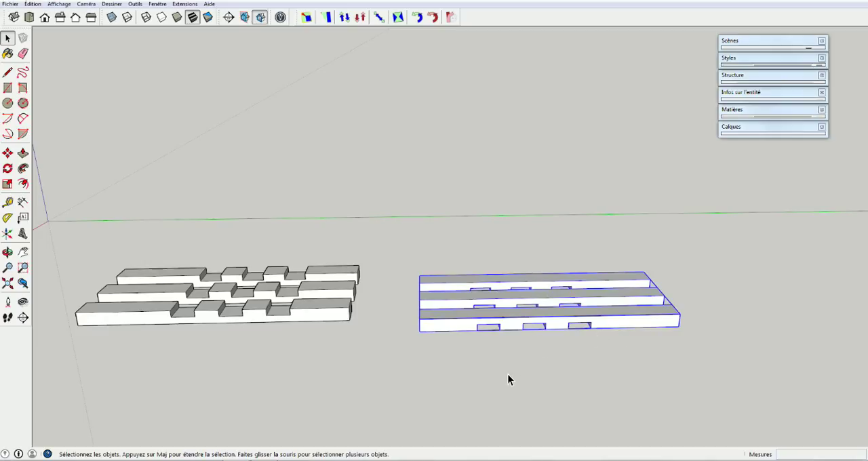
Undo the 180° rotation of the copied slat group
key(ctrl+z)
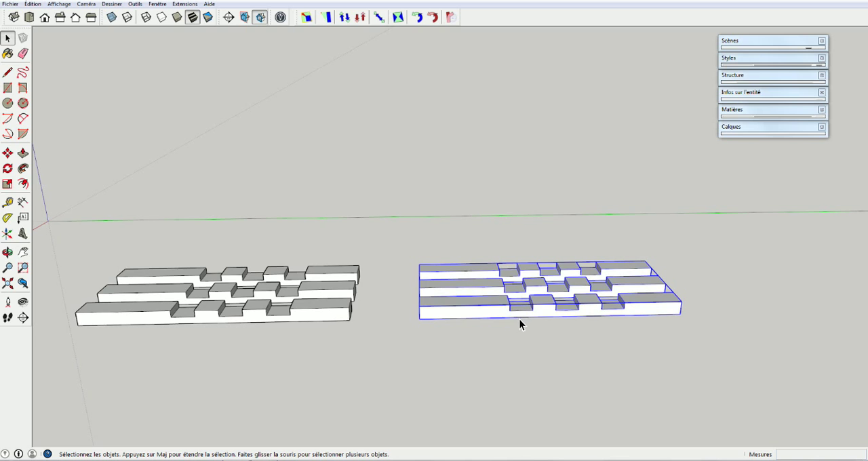
middle_drag(512, 323, 498, 152)
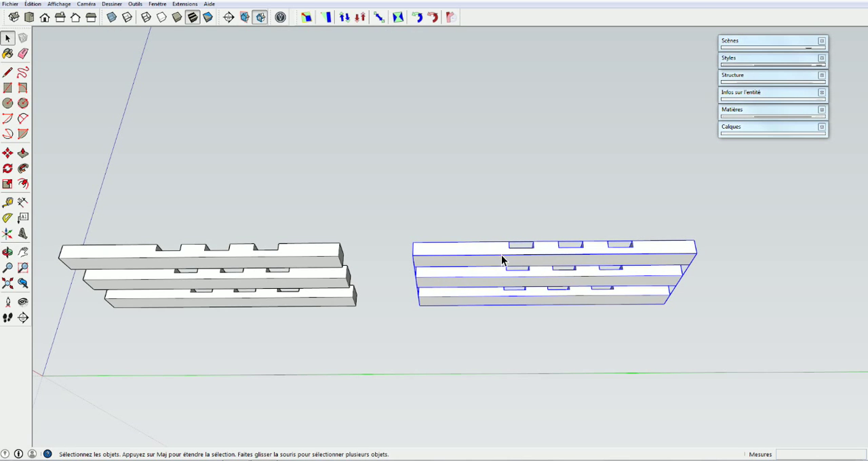
middle_drag(508, 263, 508, 409)
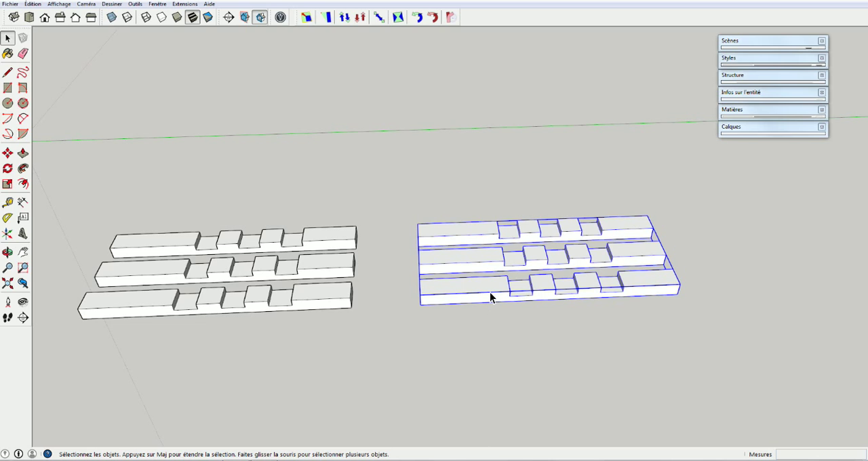
Flip the copied slat group along the group's blue axis so its notches face downward
middle_drag(475, 290, 420, 301)
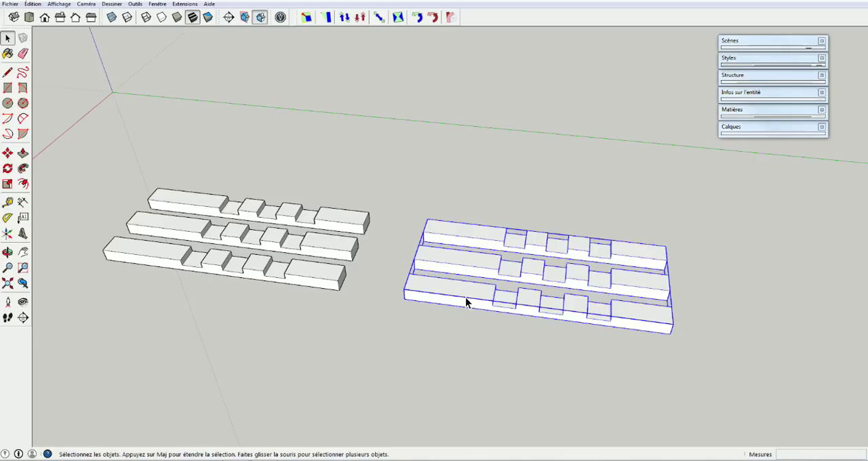
right_click(467, 297)
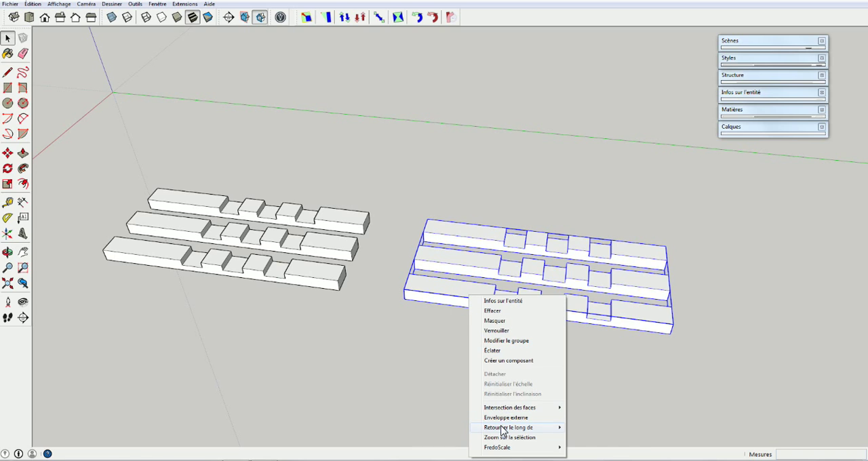
mouse_move(505, 429)
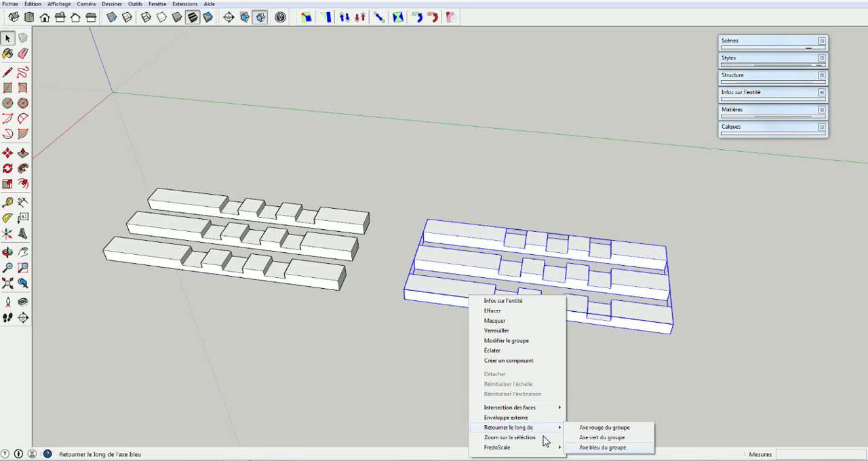
click(604, 449)
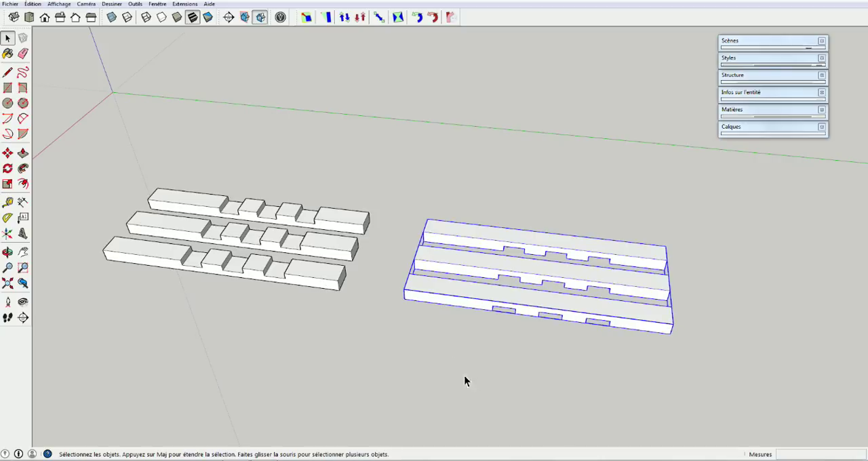
Rotate the flipped slat group 90° in the horizontal plane, pivoting near the middle of its central slat
middle_drag(435, 360, 474, 268)
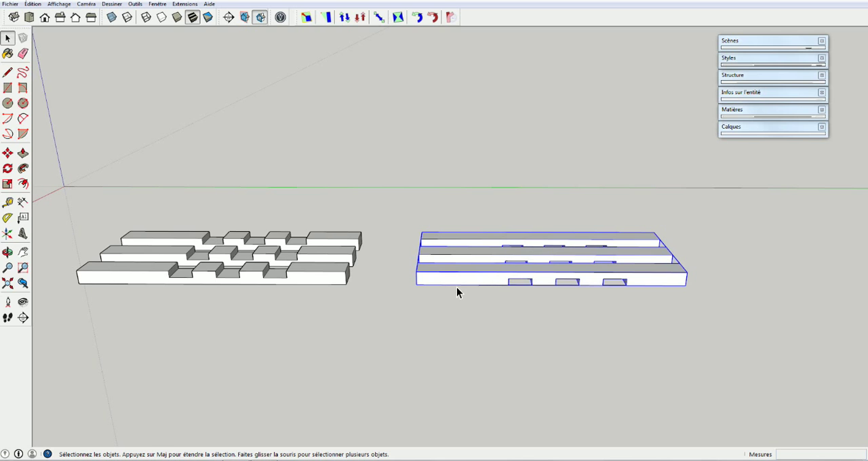
middle_drag(564, 317, 487, 263)
middle_drag(478, 324, 520, 244)
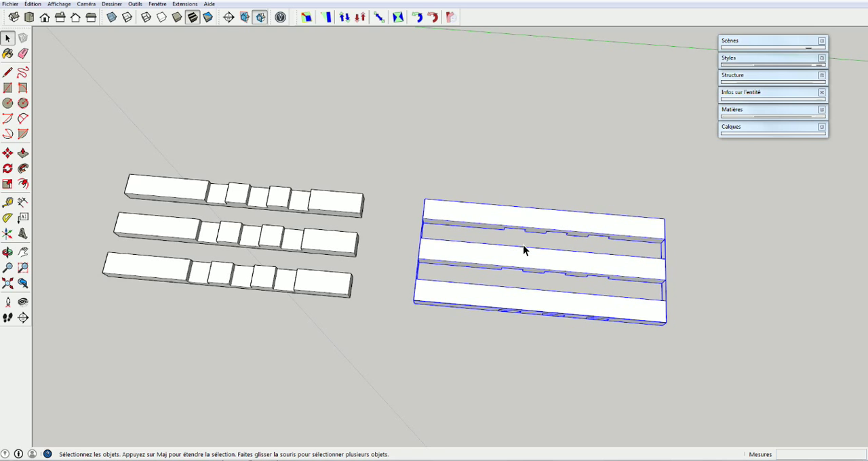
key(q)
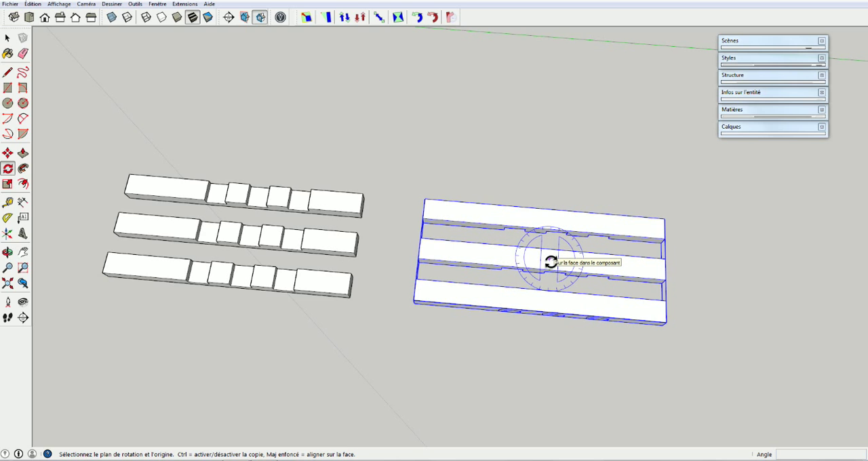
click(550, 259)
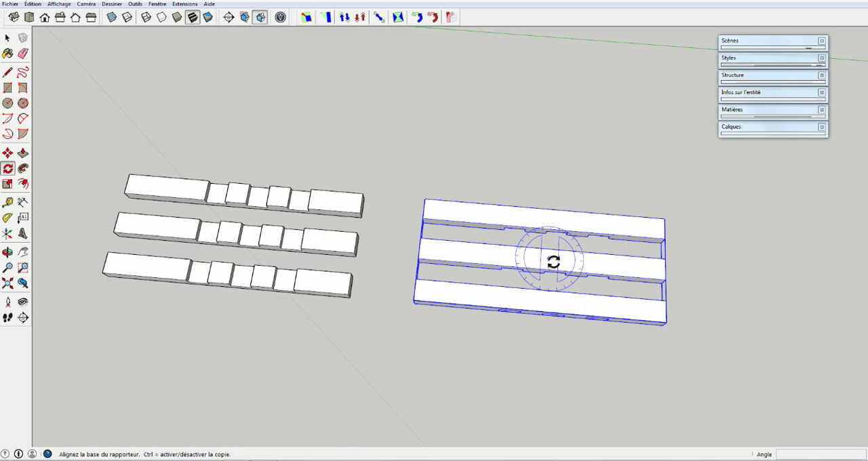
click(631, 265)
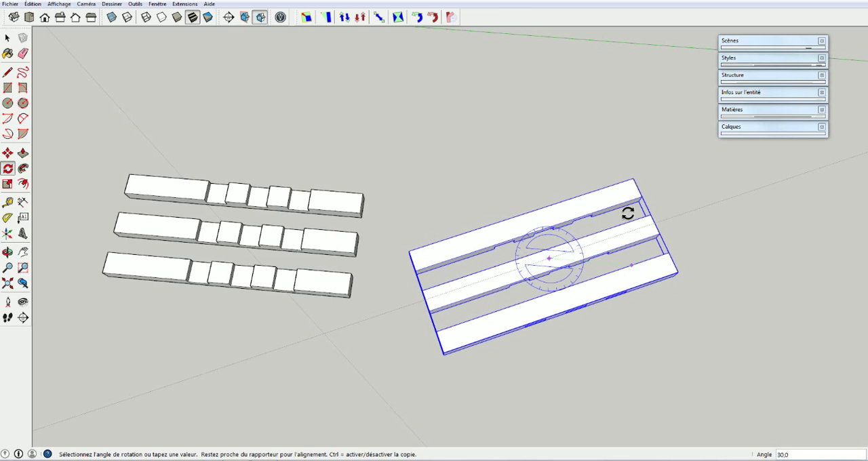
click(548, 178)
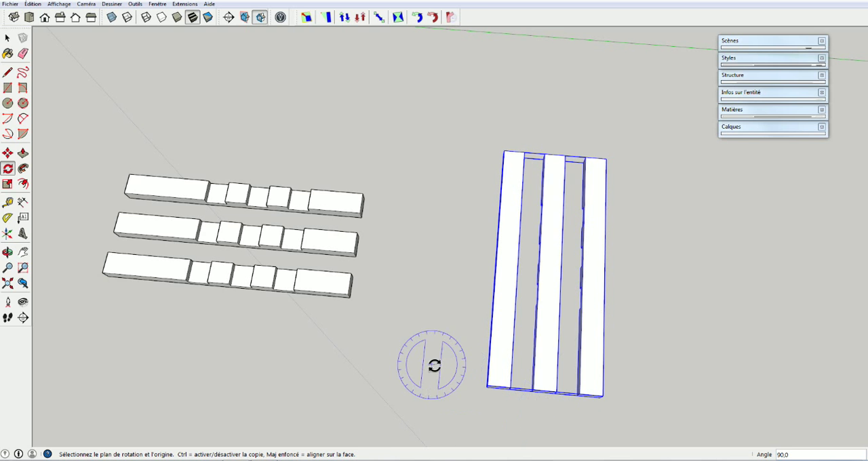
middle_drag(405, 365, 572, 200)
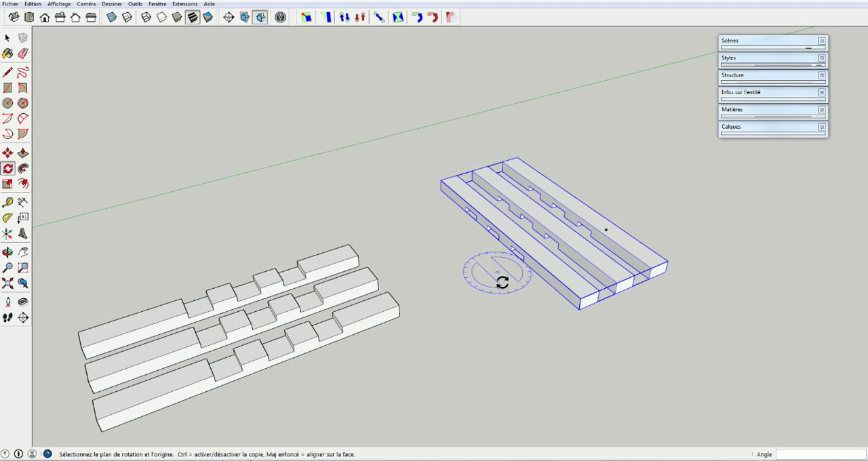
key(space)
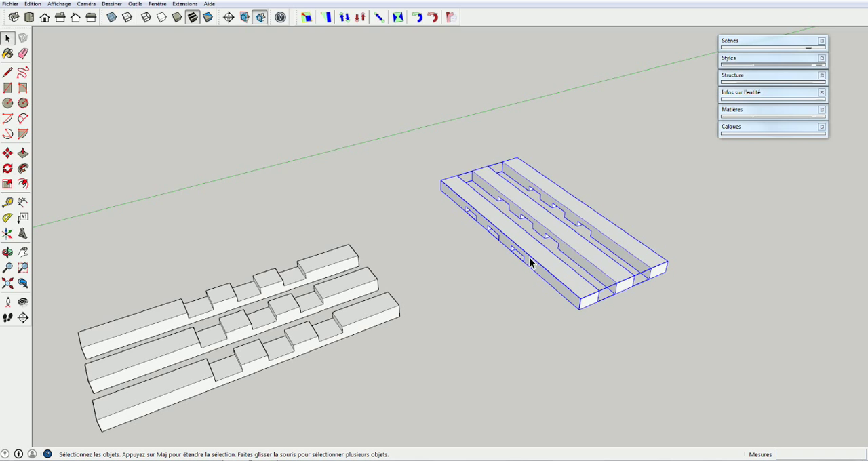
Move the rotated group about 424 mm from its nearest notch's upper corner to the matching notch-floor corner on the original front slat, and deselect it
middle_drag(257, 369, 324, 270)
scroll(518, 262, up, 4)
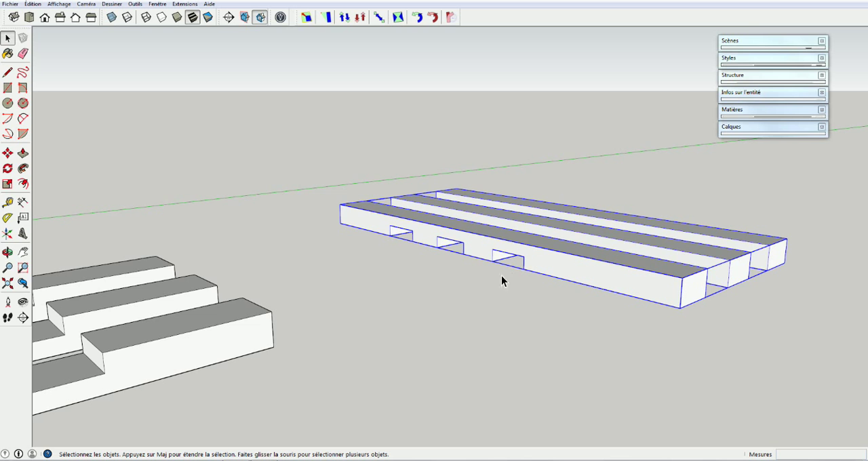
scroll(93, 419, down, 1)
middle_drag(132, 400, 560, 243)
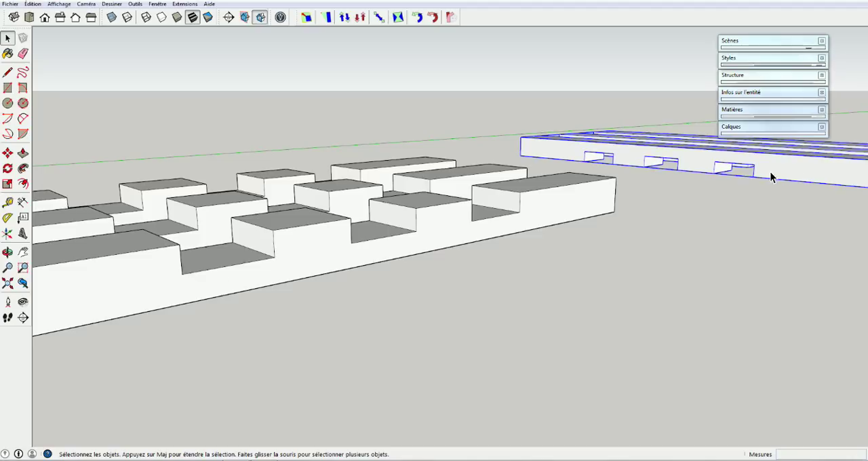
key(m)
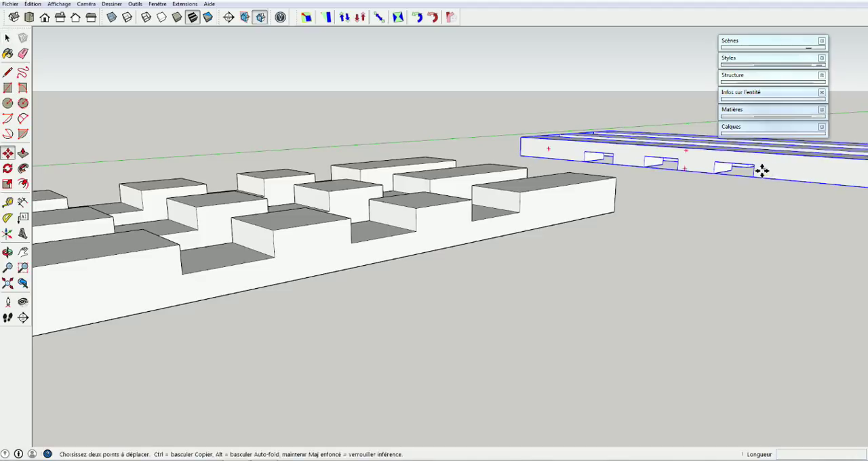
click(754, 166)
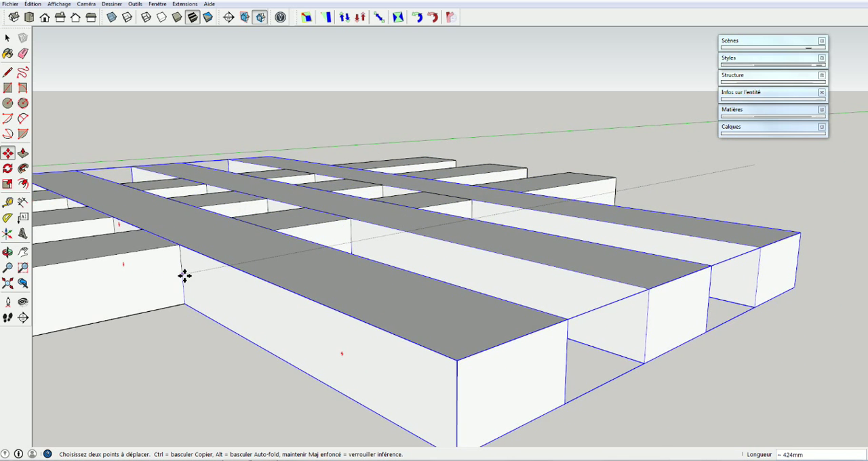
click(183, 275)
scroll(479, 254, down, 3)
middle_drag(428, 285, 400, 388)
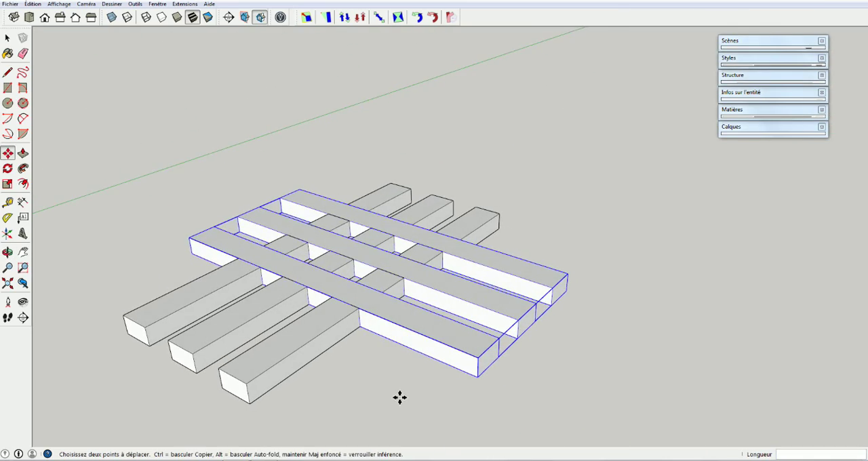
key(space)
click(387, 406)
Examine how the two crossed slat layers interlock from above, low down and the opposite side
middle_drag(376, 349, 263, 388)
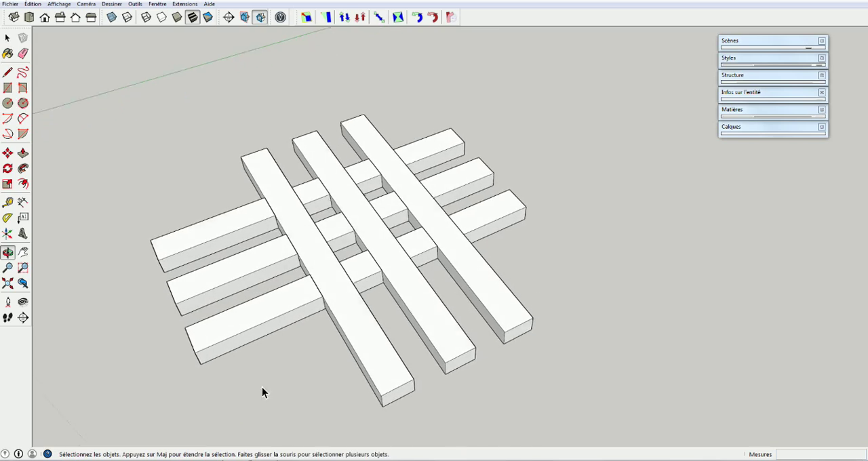
middle_drag(584, 274, 592, 338)
drag(594, 383, 481, 238)
key(space)
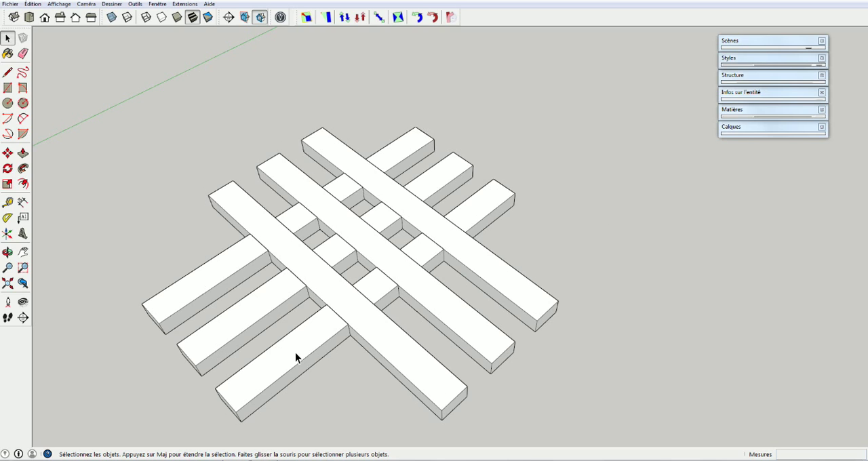
middle_drag(535, 394, 491, 279)
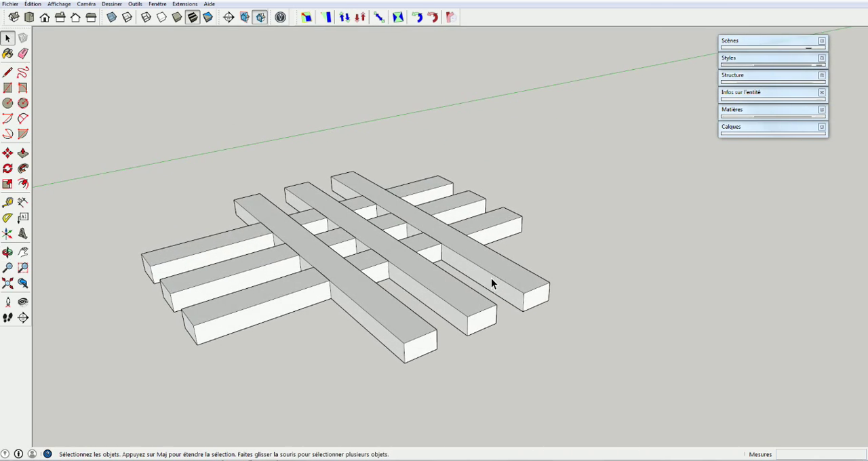
middle_drag(681, 246, 203, 278)
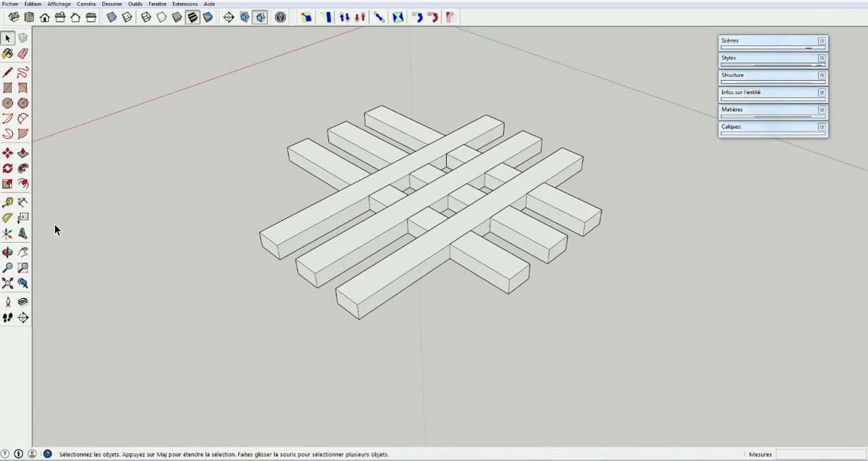